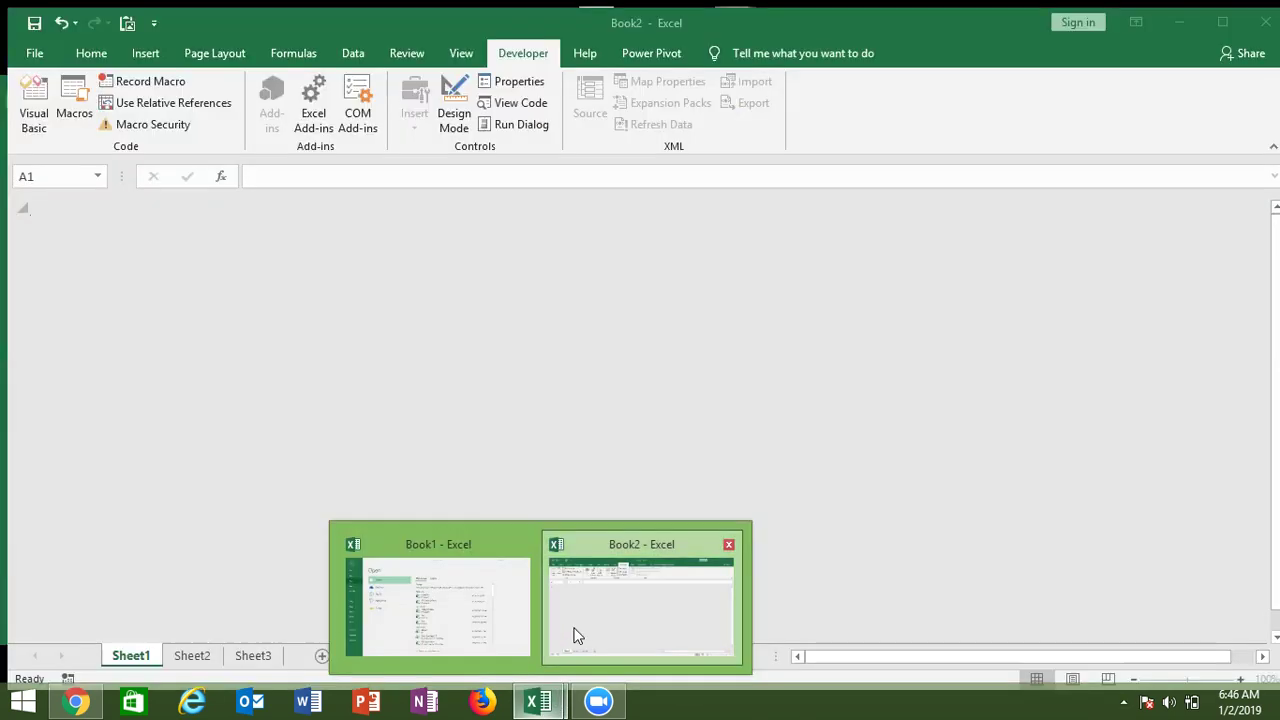
Switch to Book1's blank worksheet, then search the Start screen for SQL Server Management Studio.
click(571, 630)
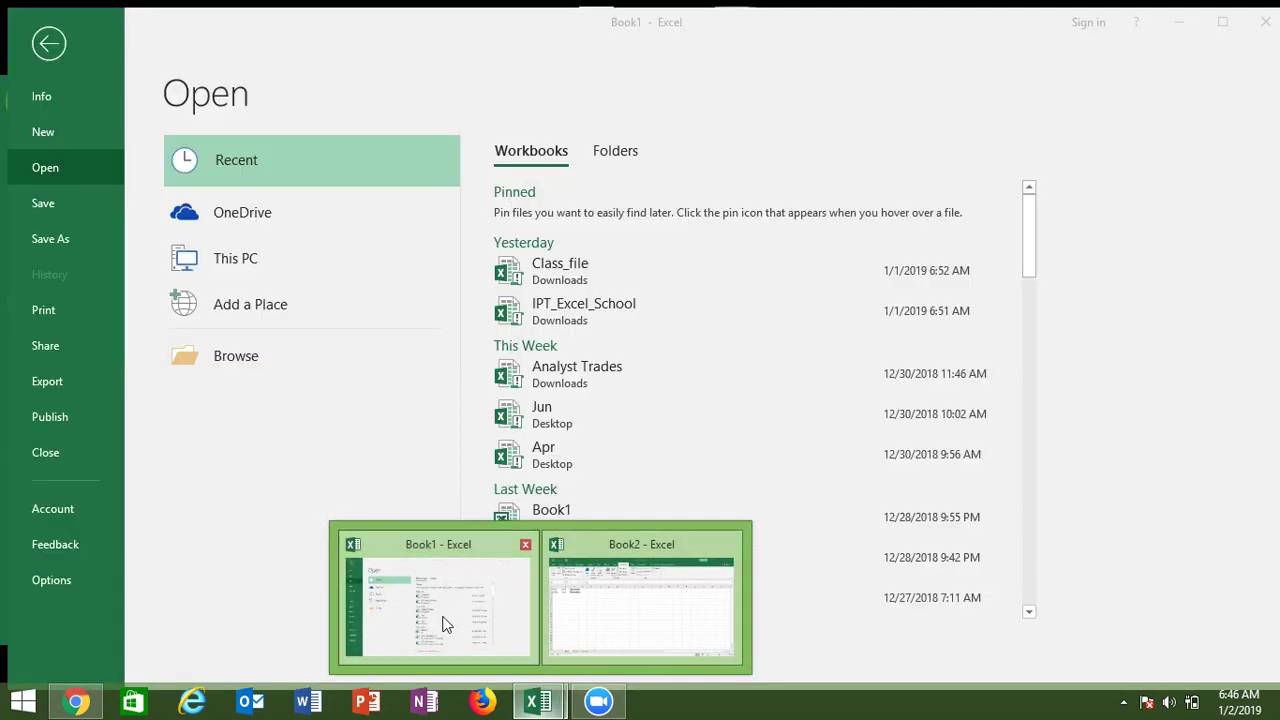
click(445, 624)
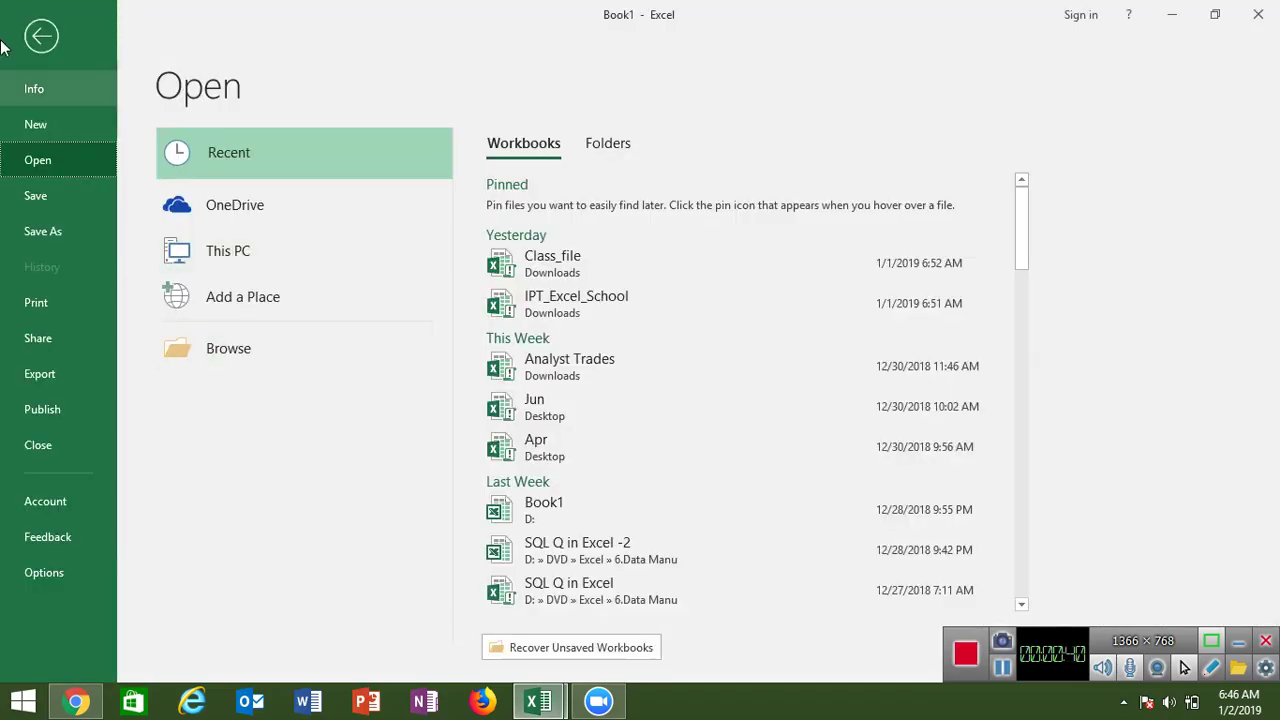
click(45, 46)
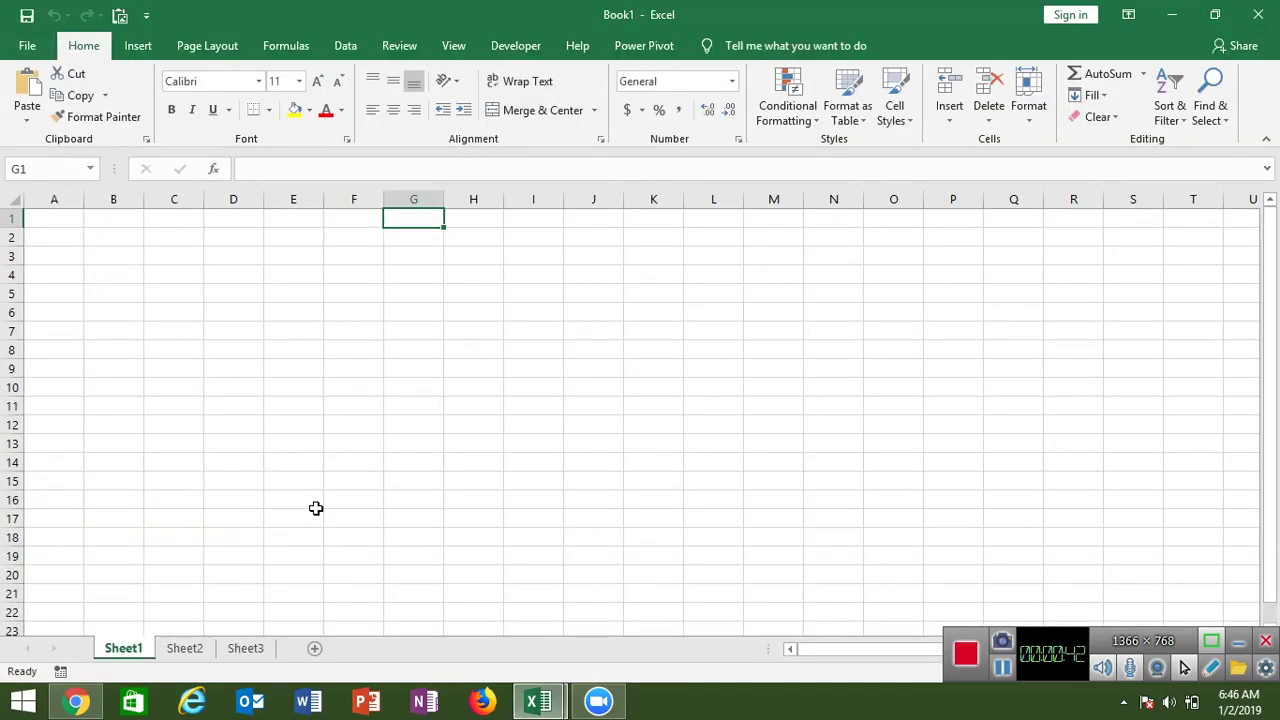
key(super)
text(sq)
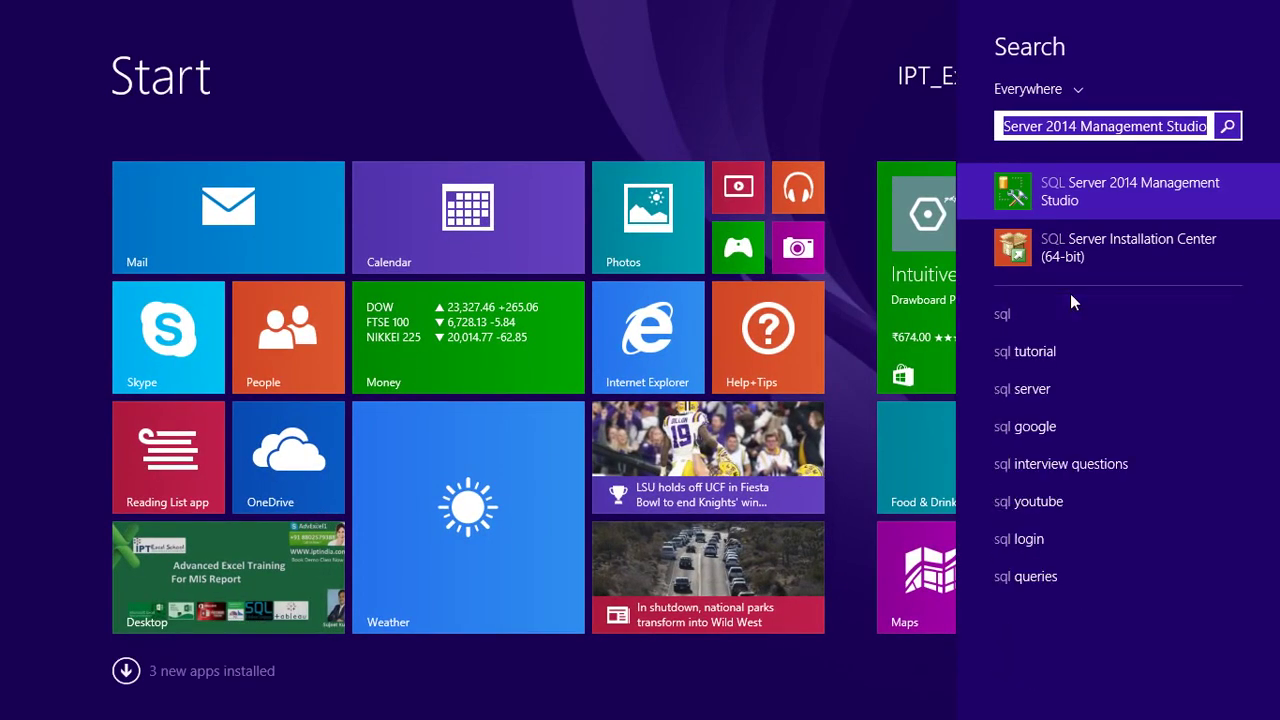
Launch SQL Server 2014 Management Studio, connect, and expand Databases > SData > Tables to select dbo.Table_1.
click(1053, 211)
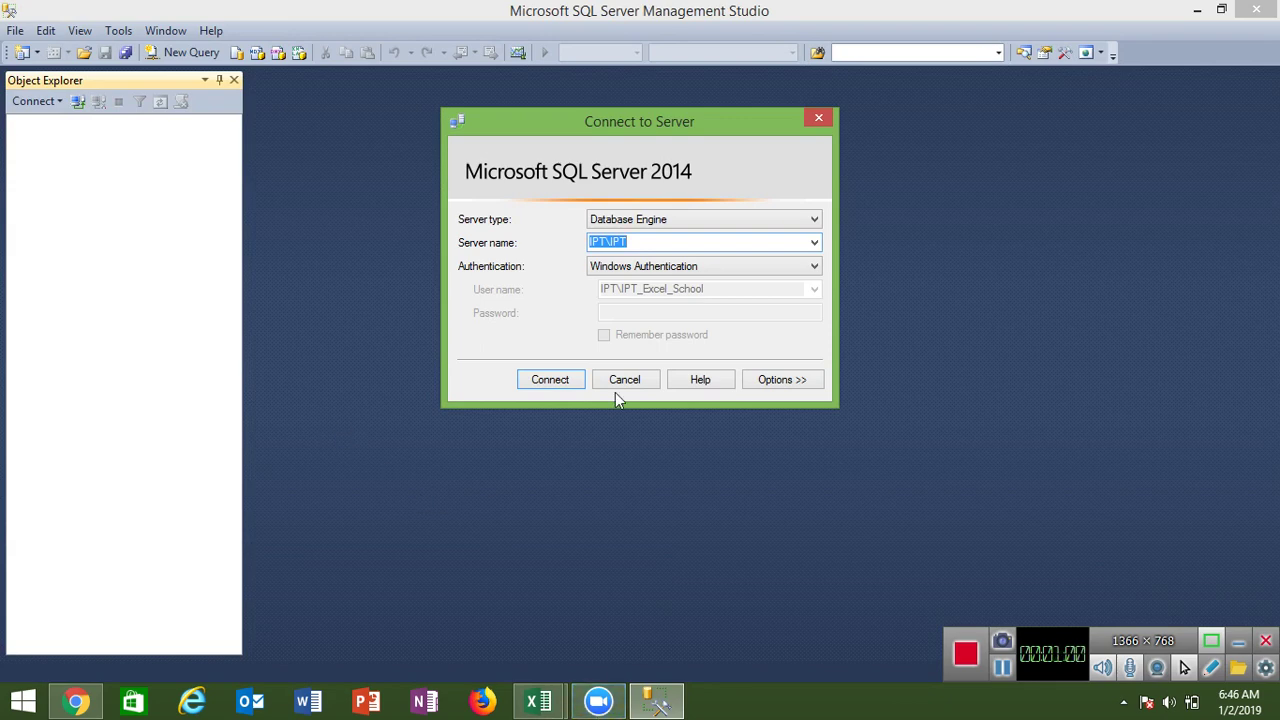
click(556, 378)
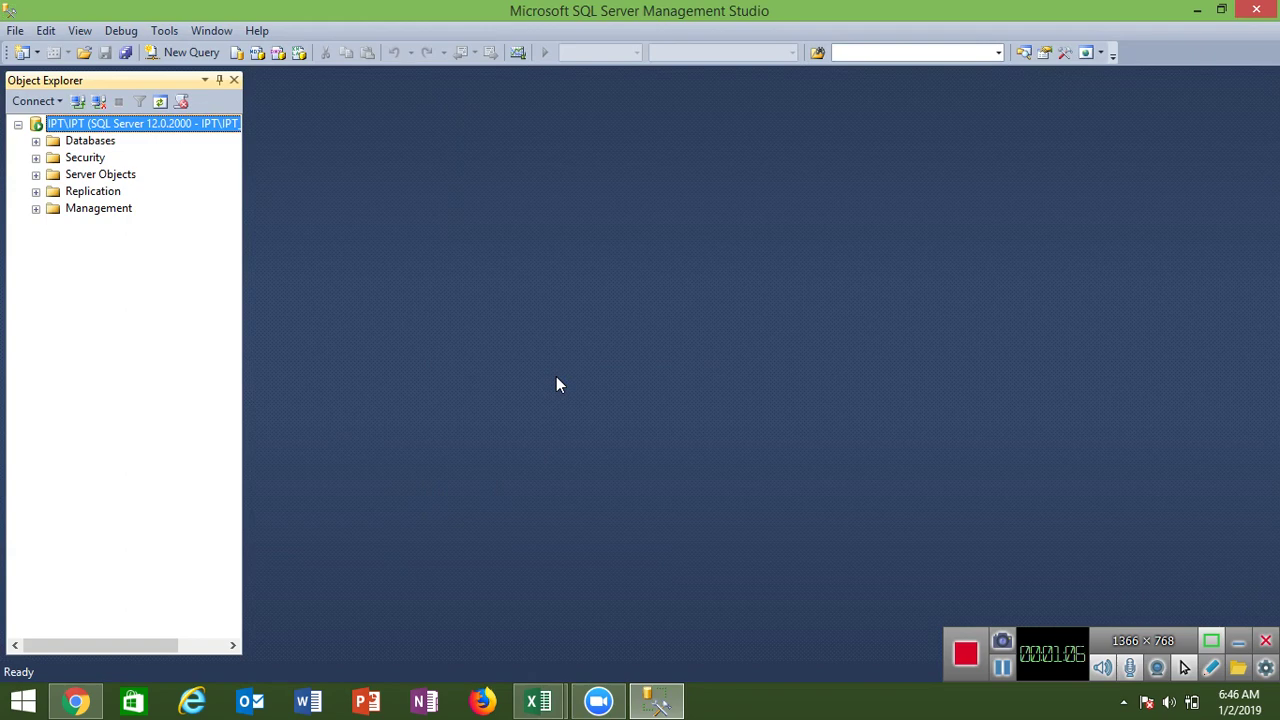
click(35, 142)
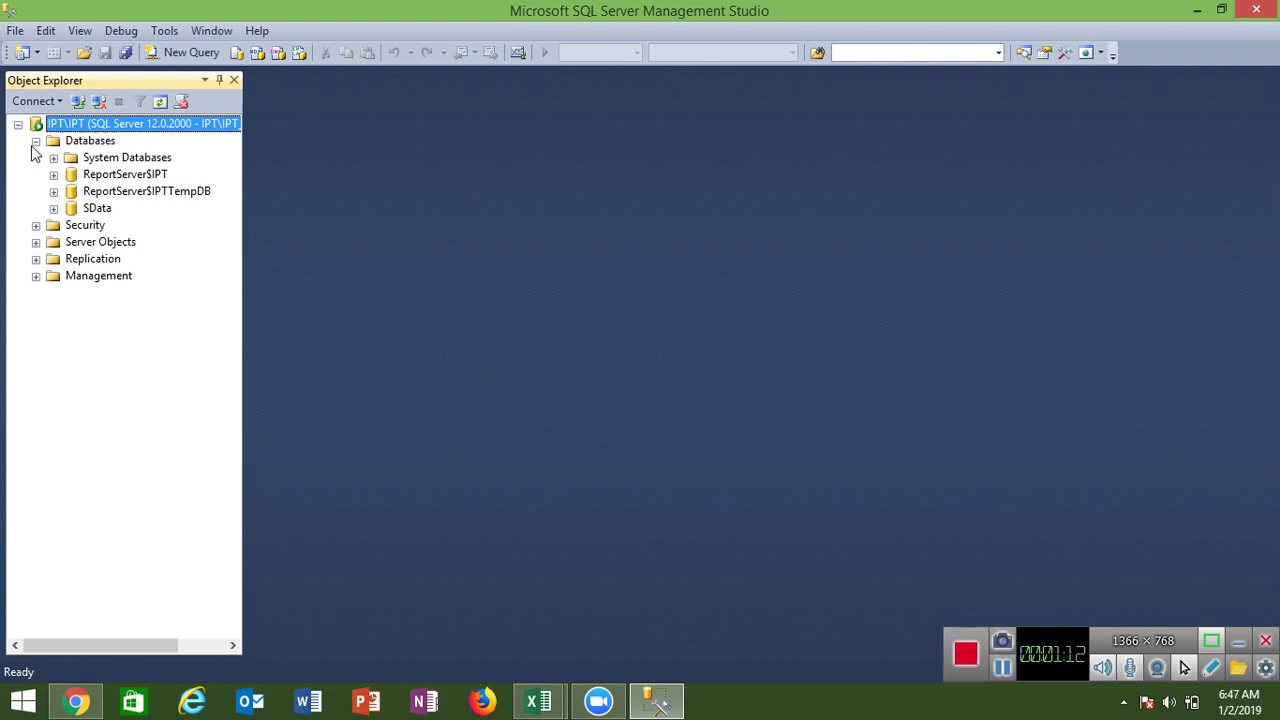
click(53, 210)
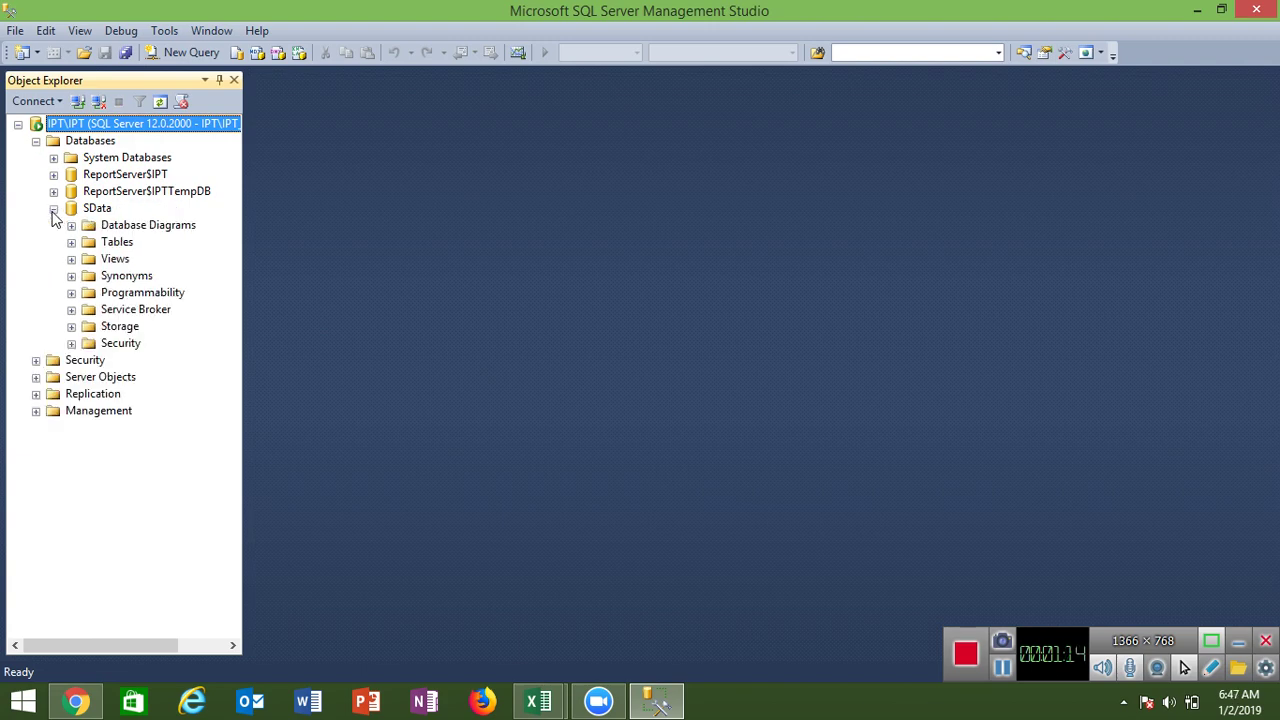
click(71, 242)
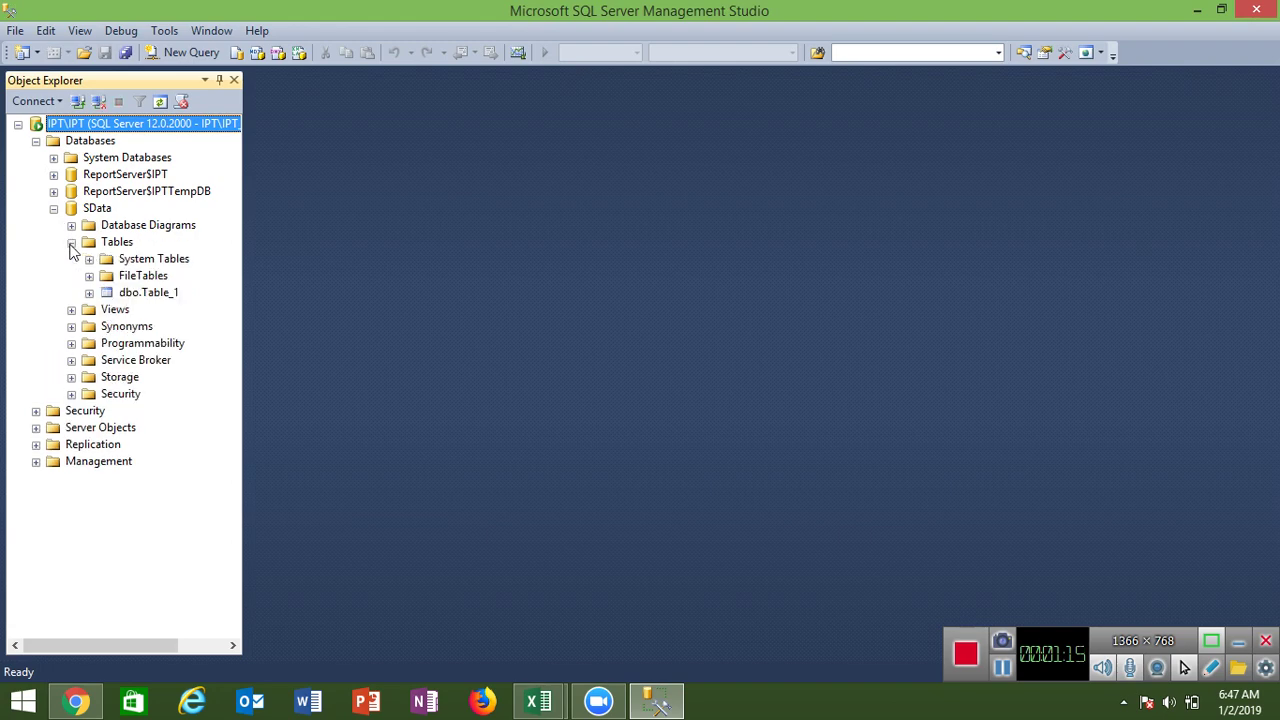
click(132, 294)
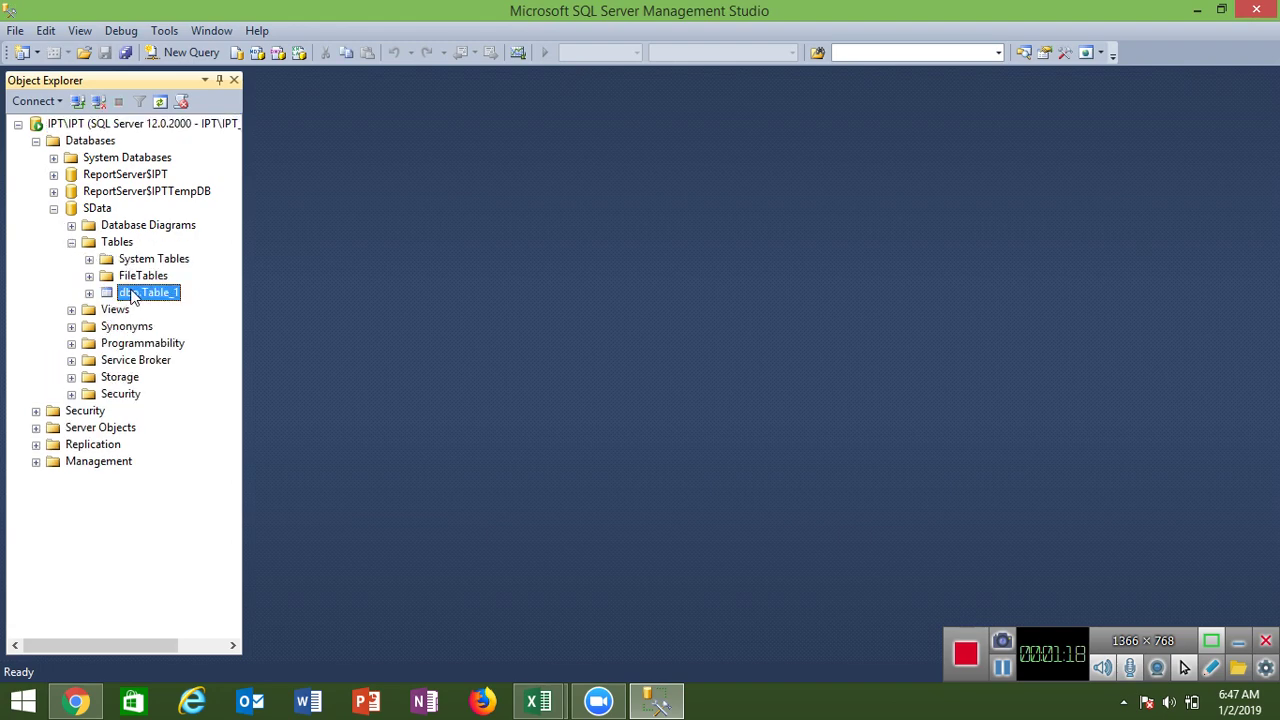
click(538, 700)
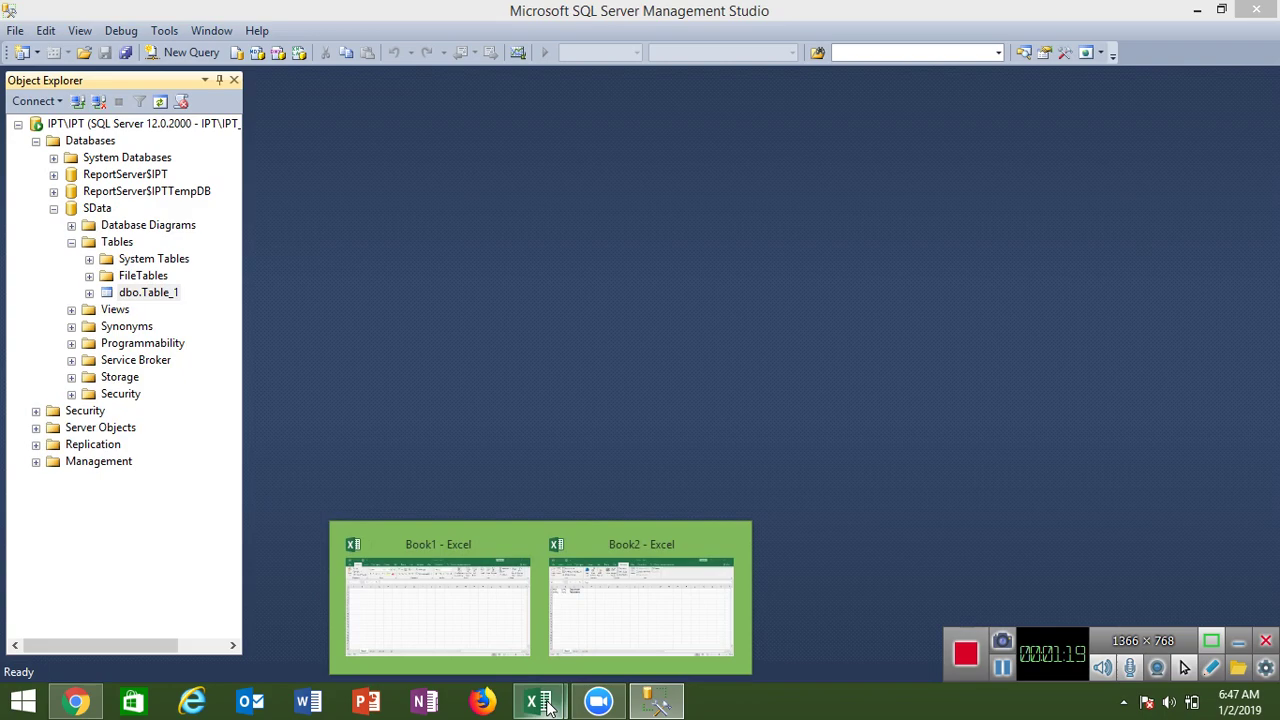
In Book1, select A1 and start an import via Data > From Other Sources > From SQL Server.
click(490, 640)
click(37, 215)
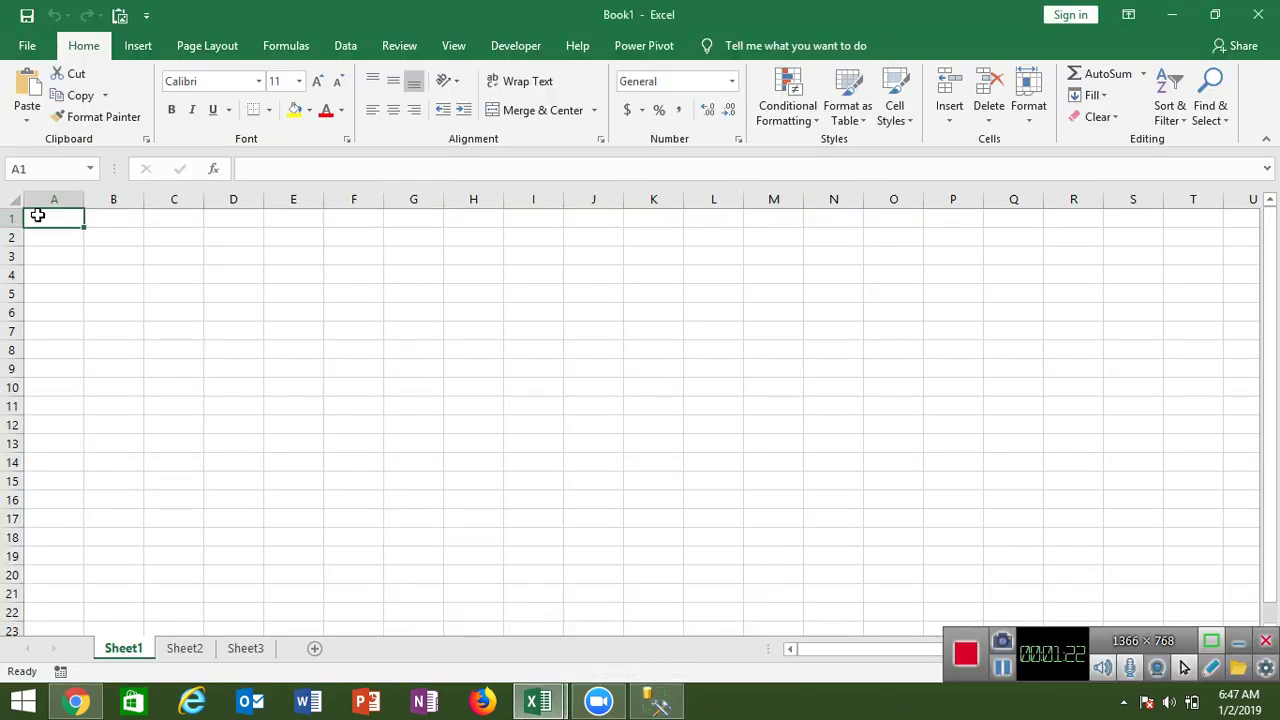
click(349, 52)
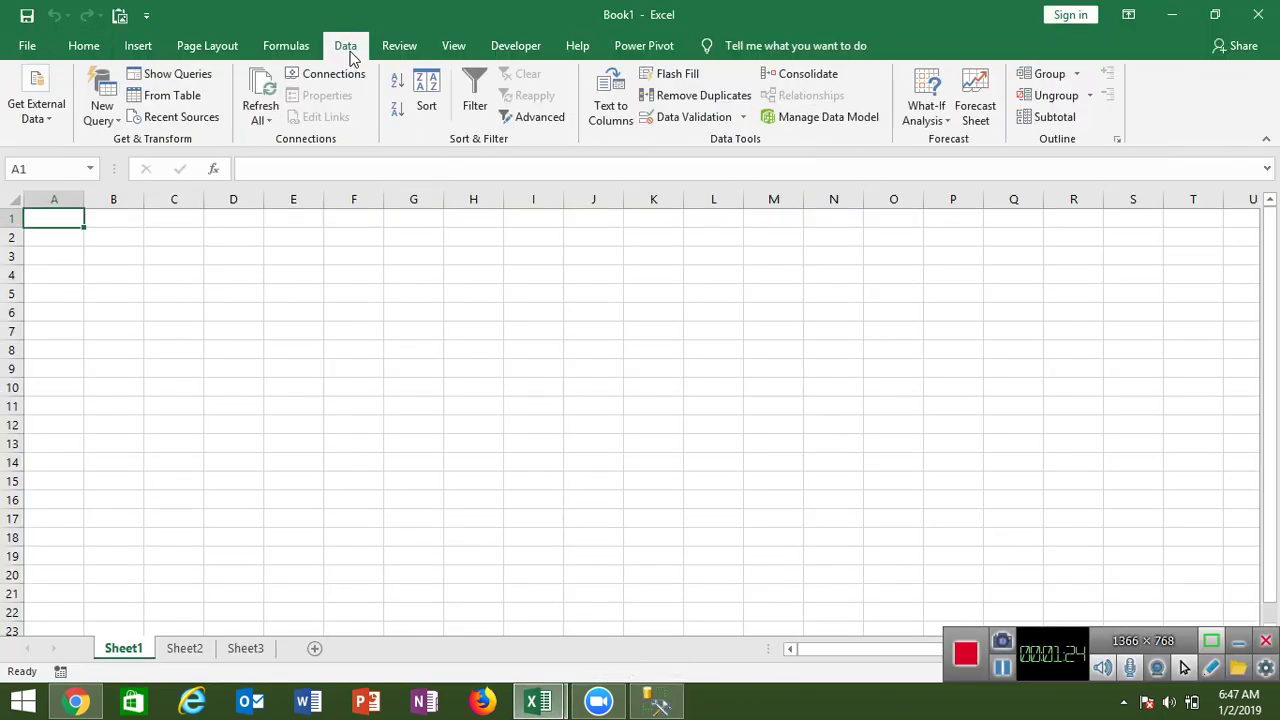
click(52, 116)
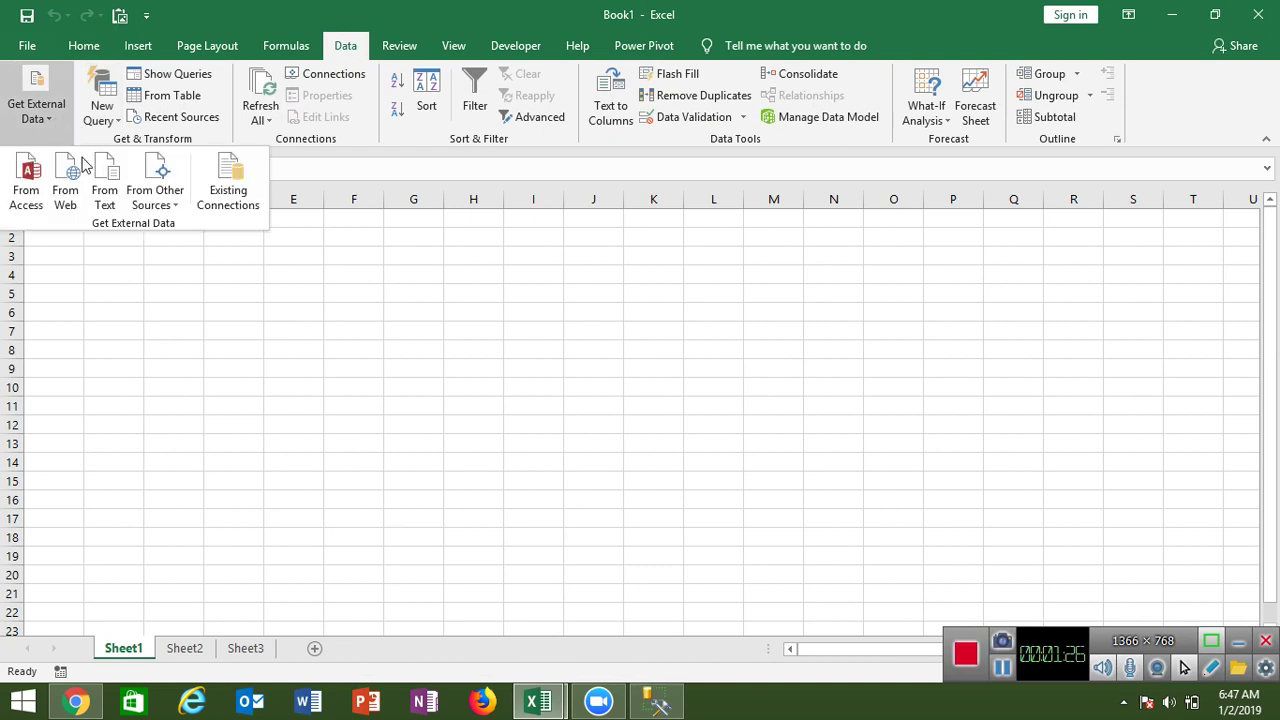
click(170, 206)
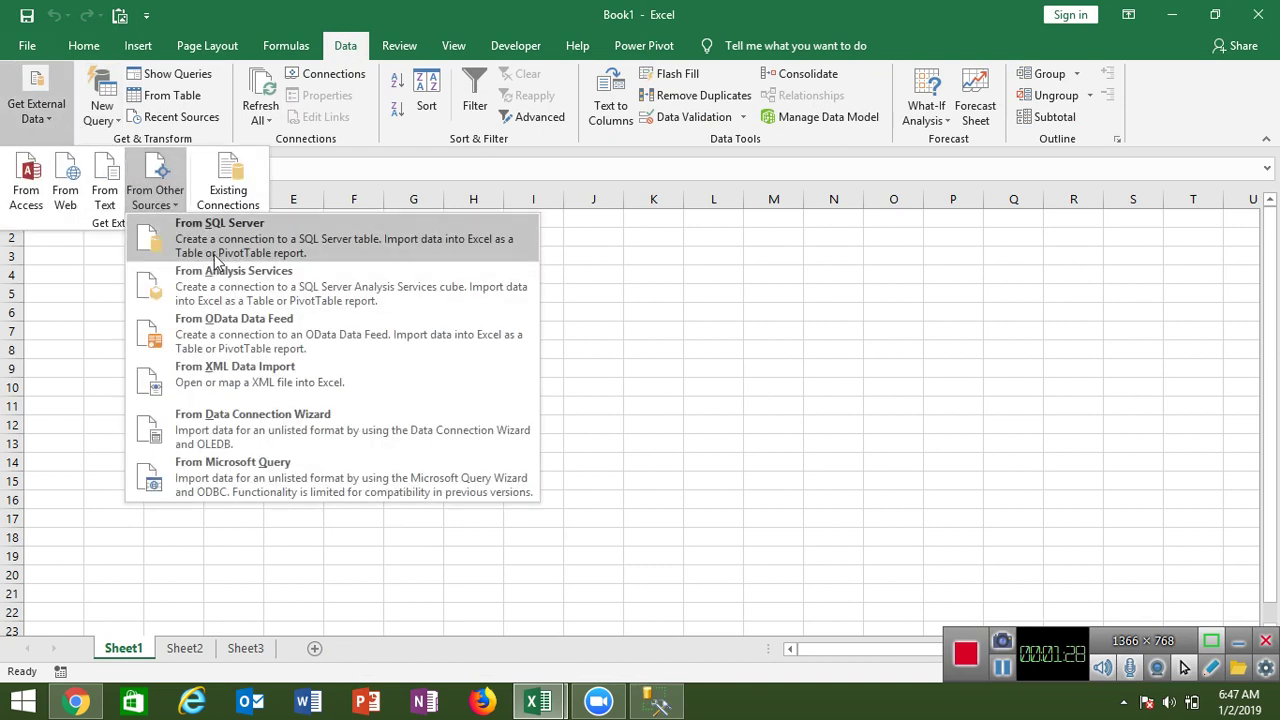
click(220, 255)
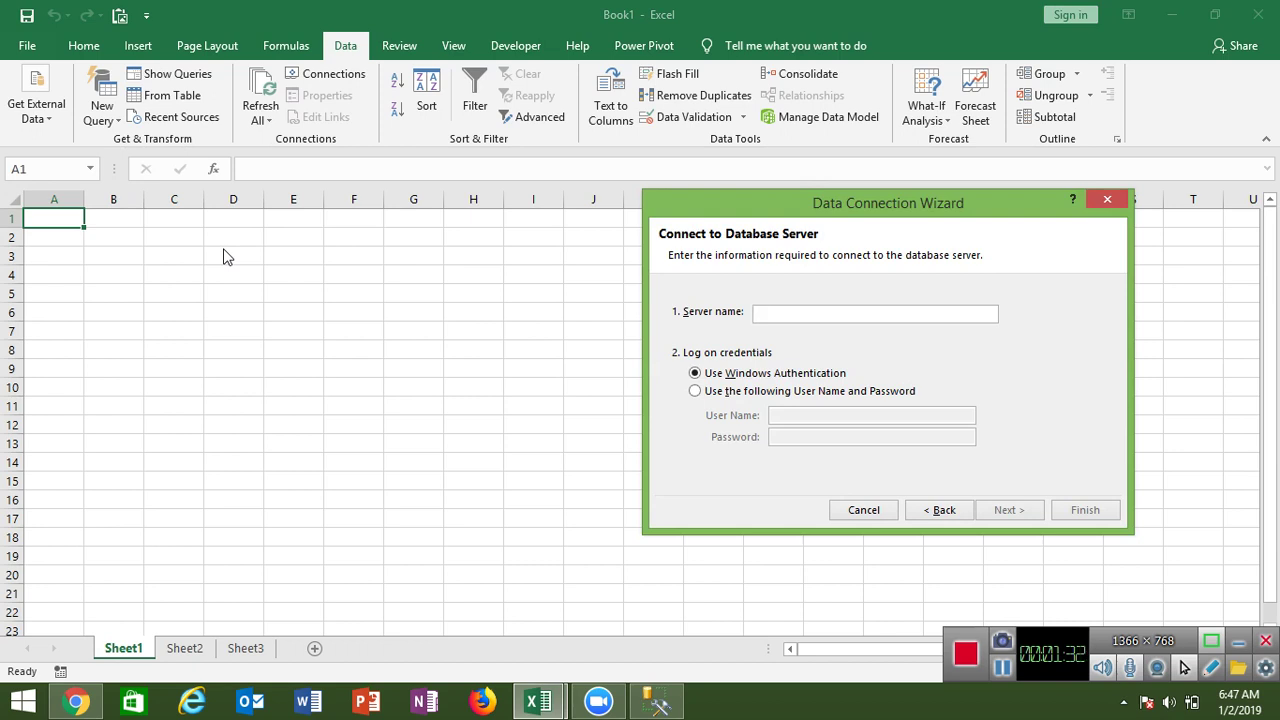
Enter IPT\IPT as the server name, checking it against Management Studio.
key(ctrl+v)
key(BackSpace)
key(BackSpace)
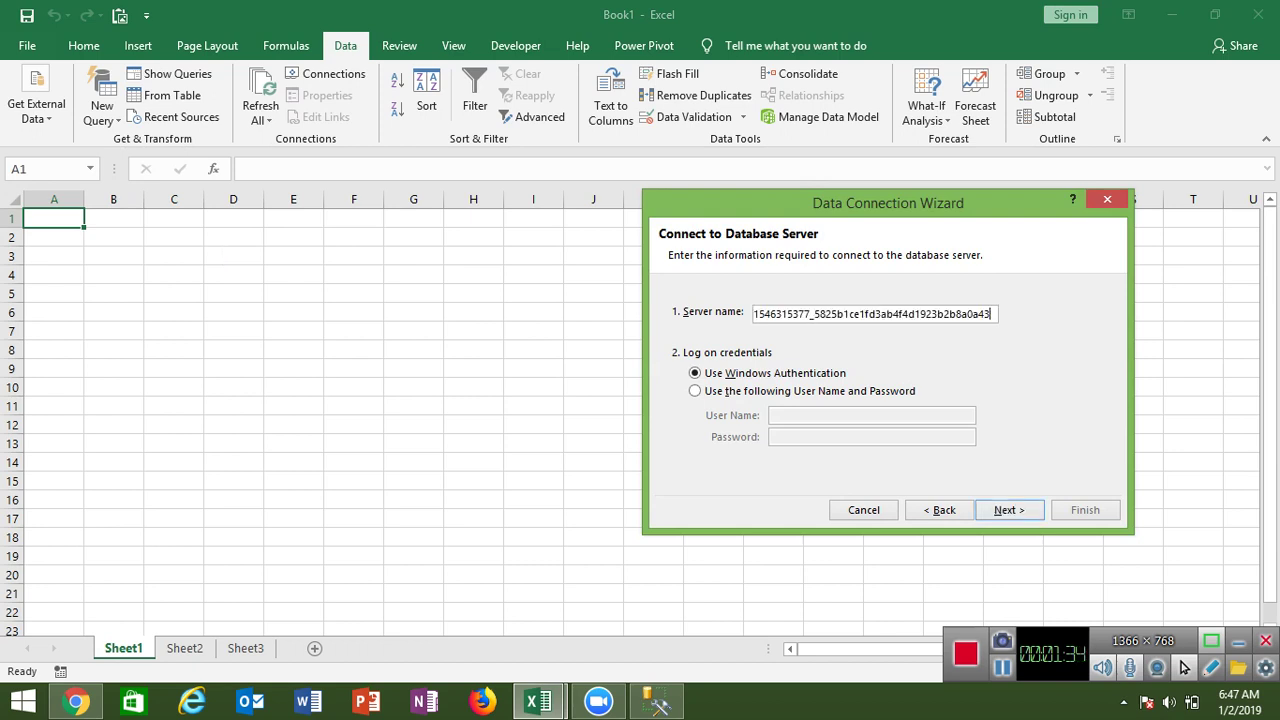
key(BackSpace)
key(BackSpace)
key(BackSpace)
key(BackSpace)
key(BackSpace)
key(BackSpace)
key(BackSpace)
key(BackSpace)
key(BackSpace)
text(WINDOWS.X64_180000_db_home.zip)
key(BackSpace)
key(BackSpace)
key(BackSpace)
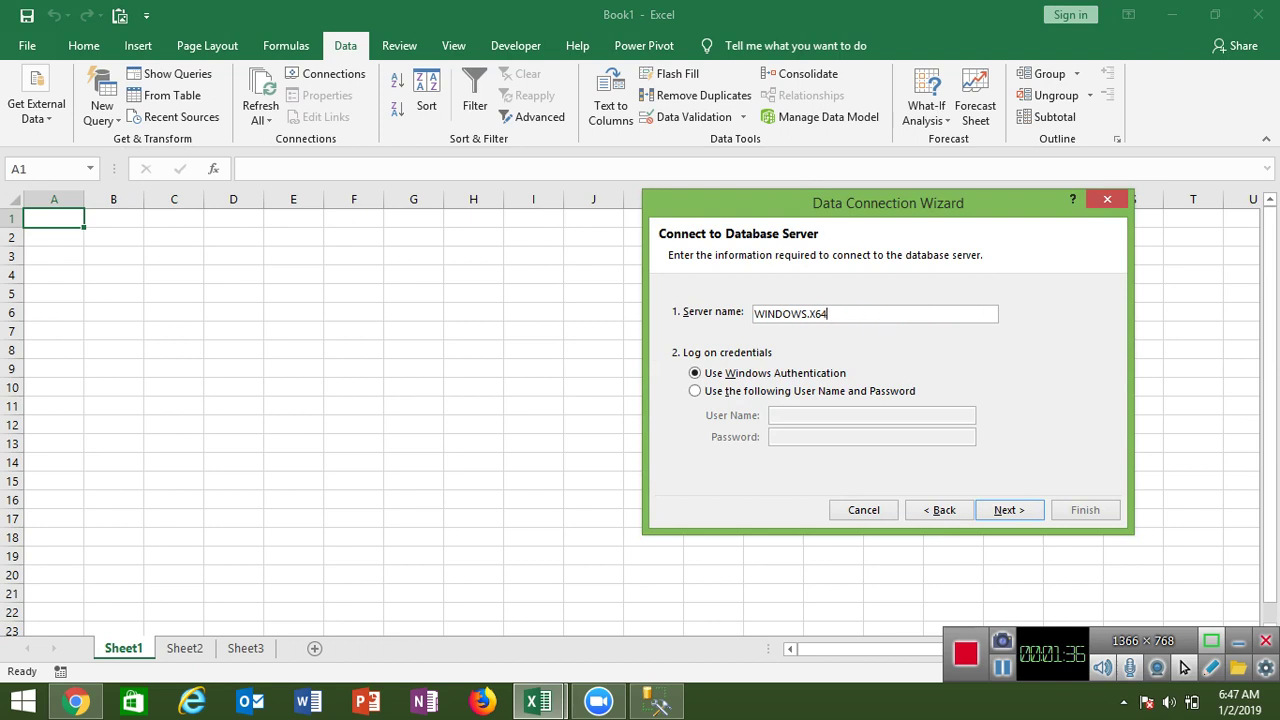
key(BackSpace)
key(BackSpace)
key(BackSpace)
key(ctrl+v)
key(BackSpace)
key(BackSpace)
key(BackSpace)
key(BackSpace)
key(BackSpace)
key(BackSpace)
key(BackSpace)
key(BackSpace)
key(BackSpace)
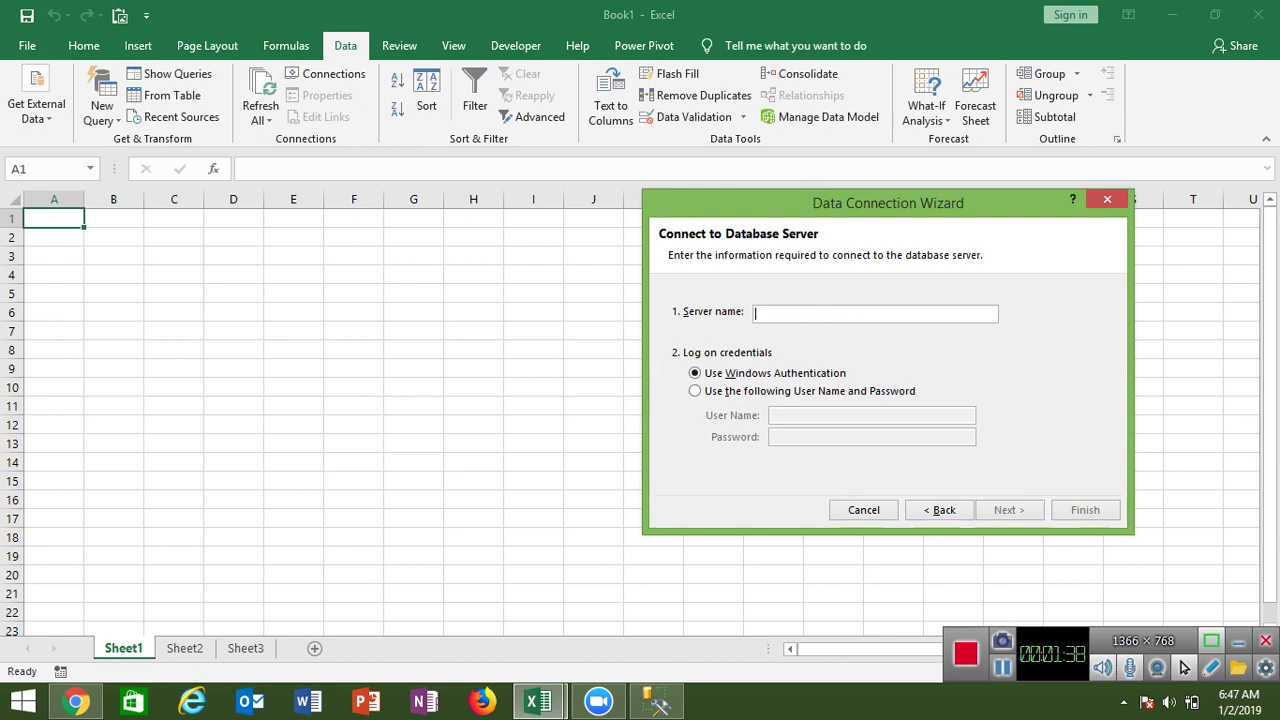
text(l)
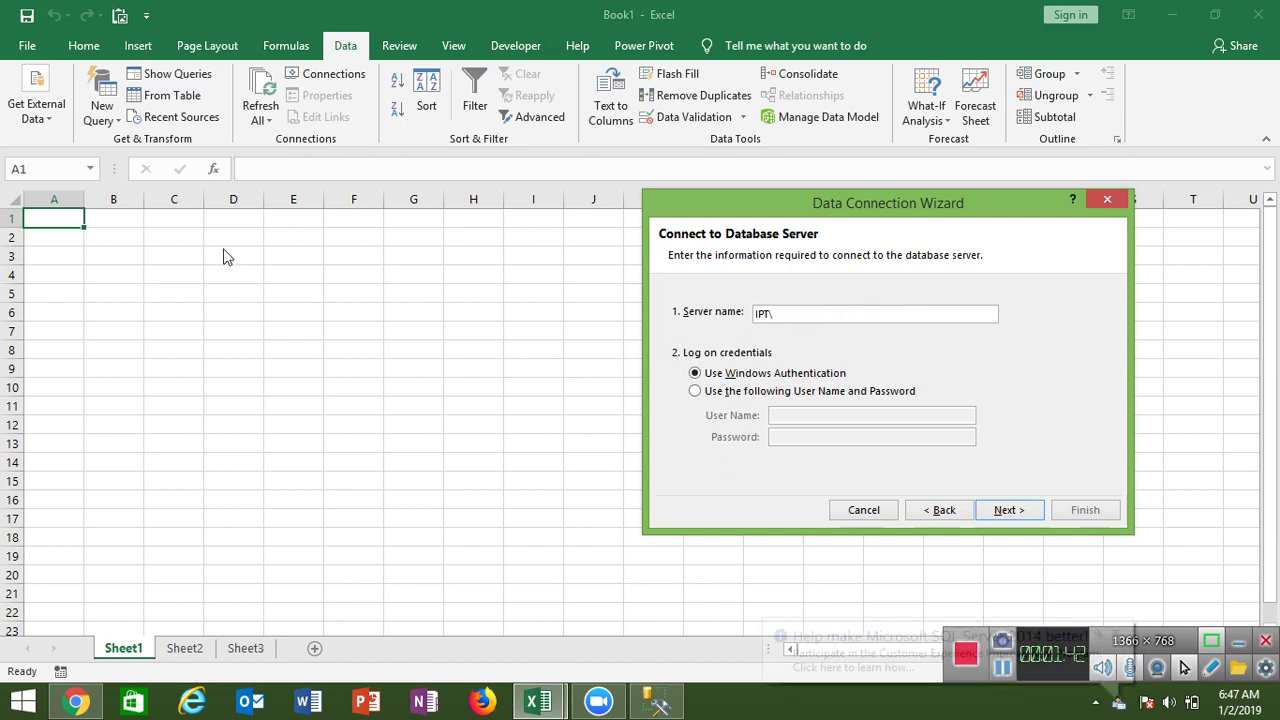
text(\T)
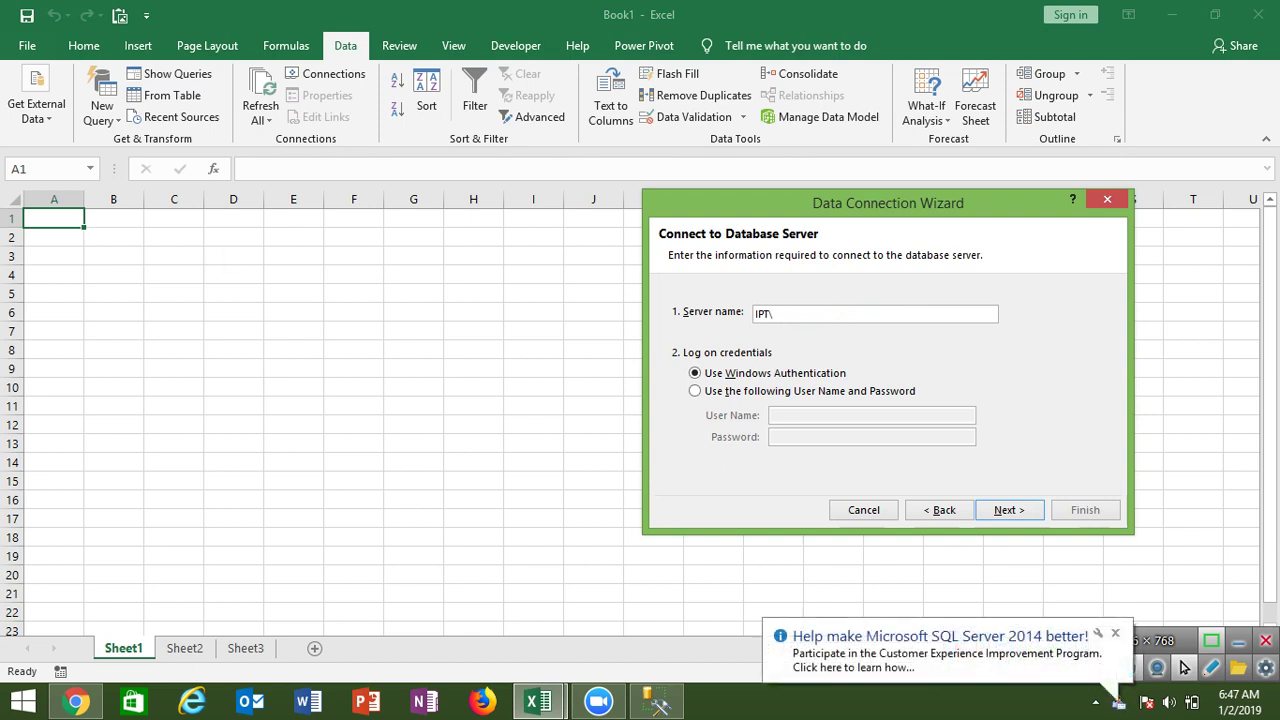
text(T)
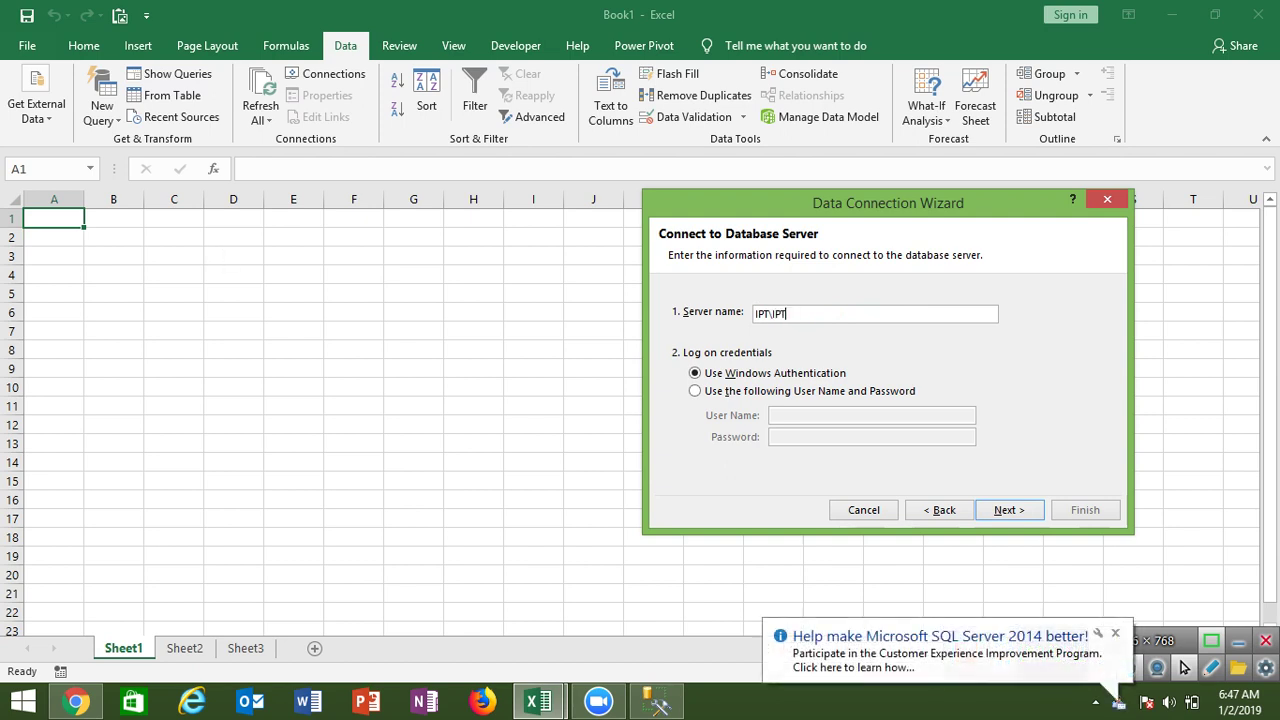
click(657, 702)
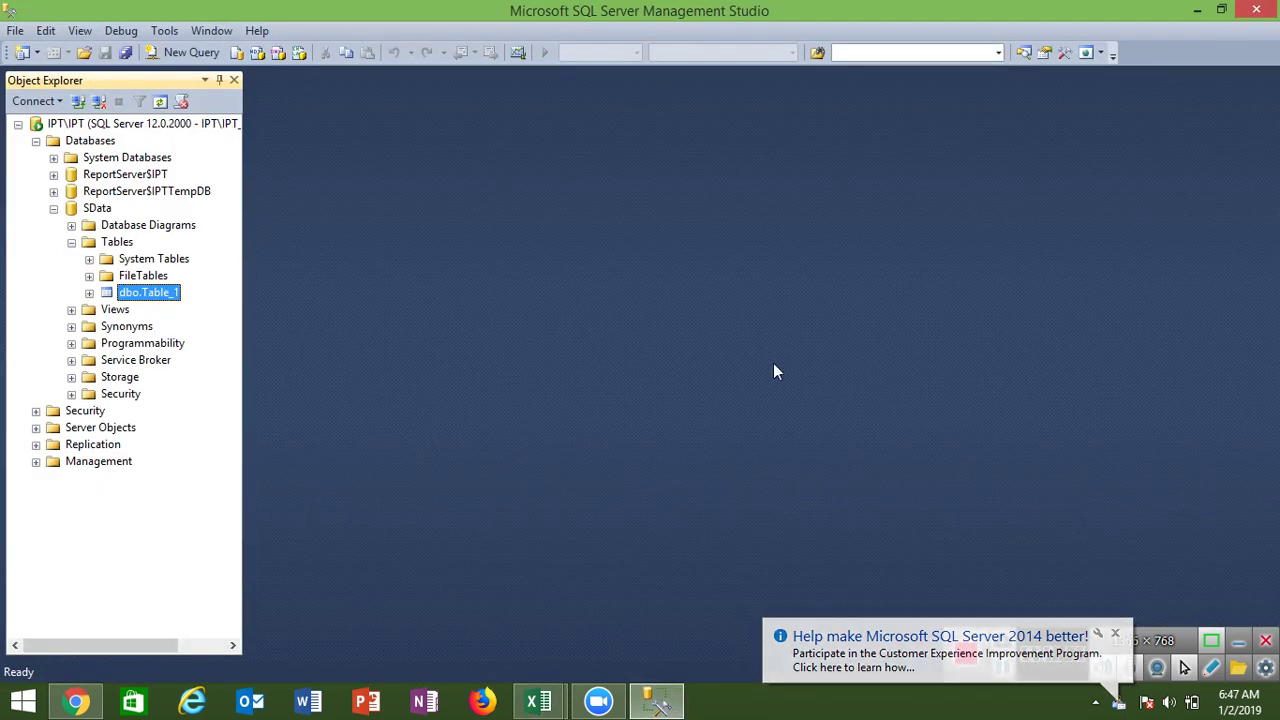
click(1197, 10)
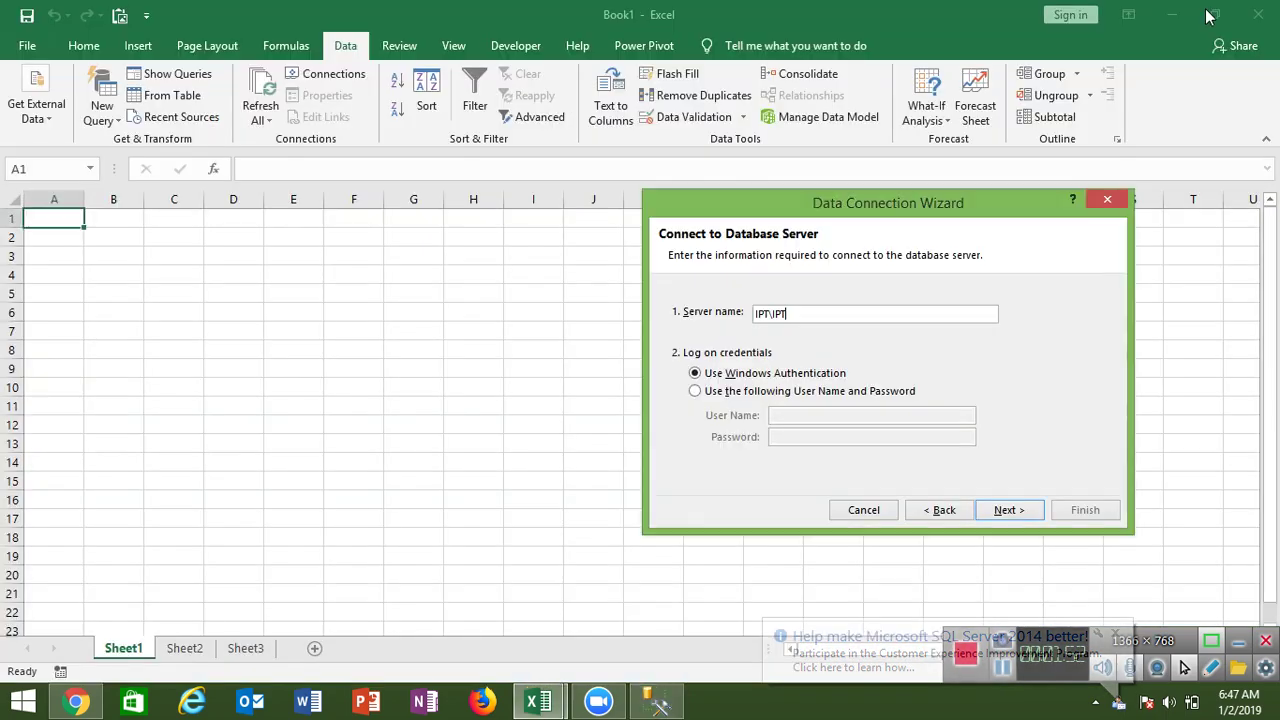
Choose SData's Table_1, finish the wizard, import it to Sheet1 at A1, then go to Sheet2.
click(1004, 510)
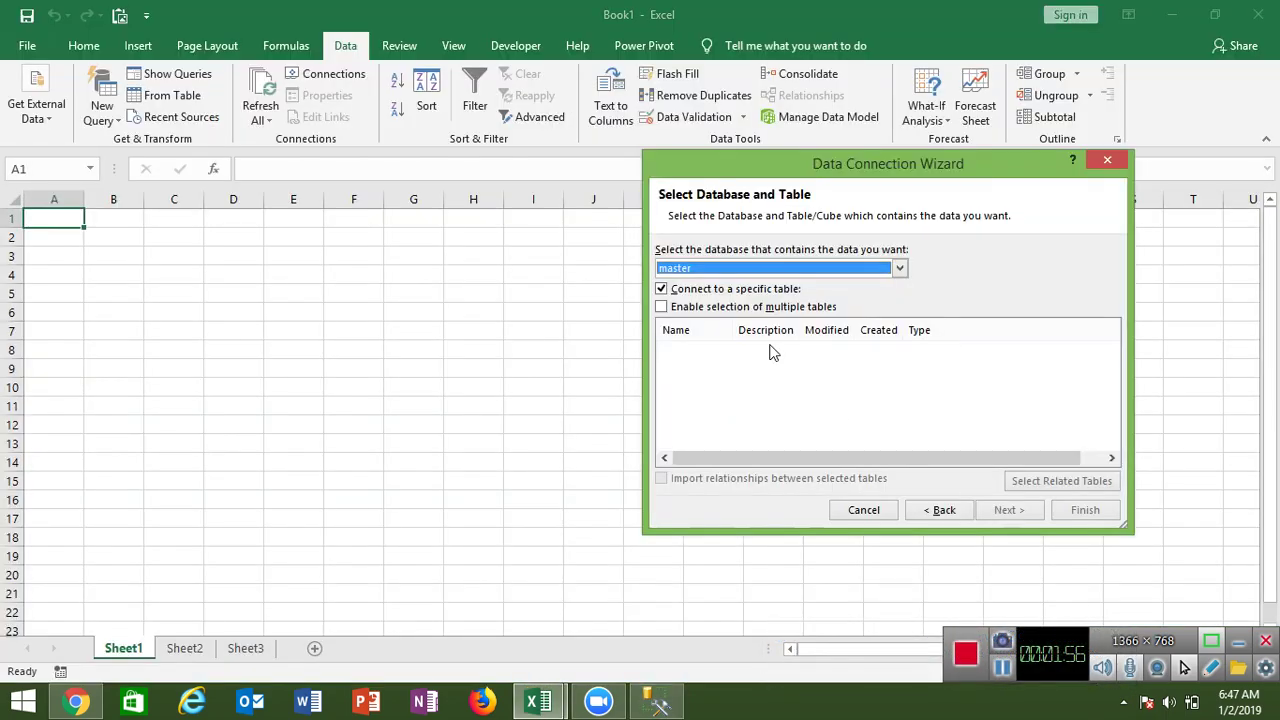
click(715, 265)
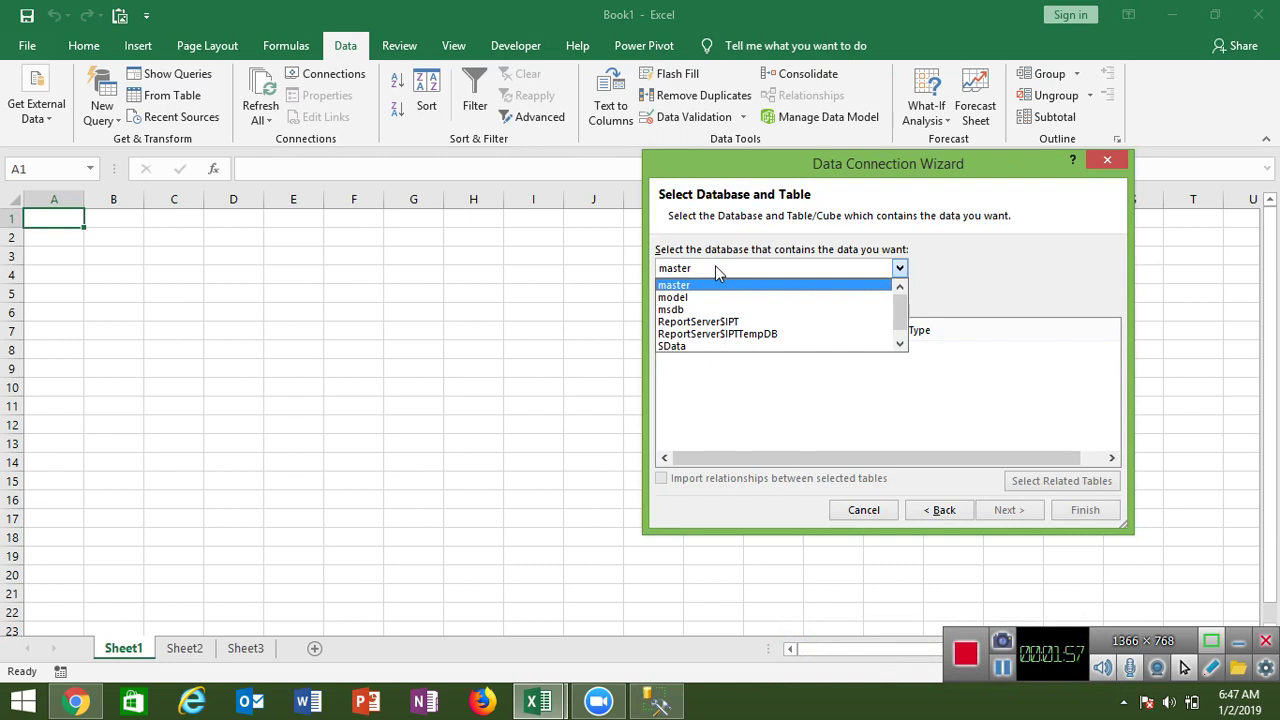
click(692, 346)
click(696, 366)
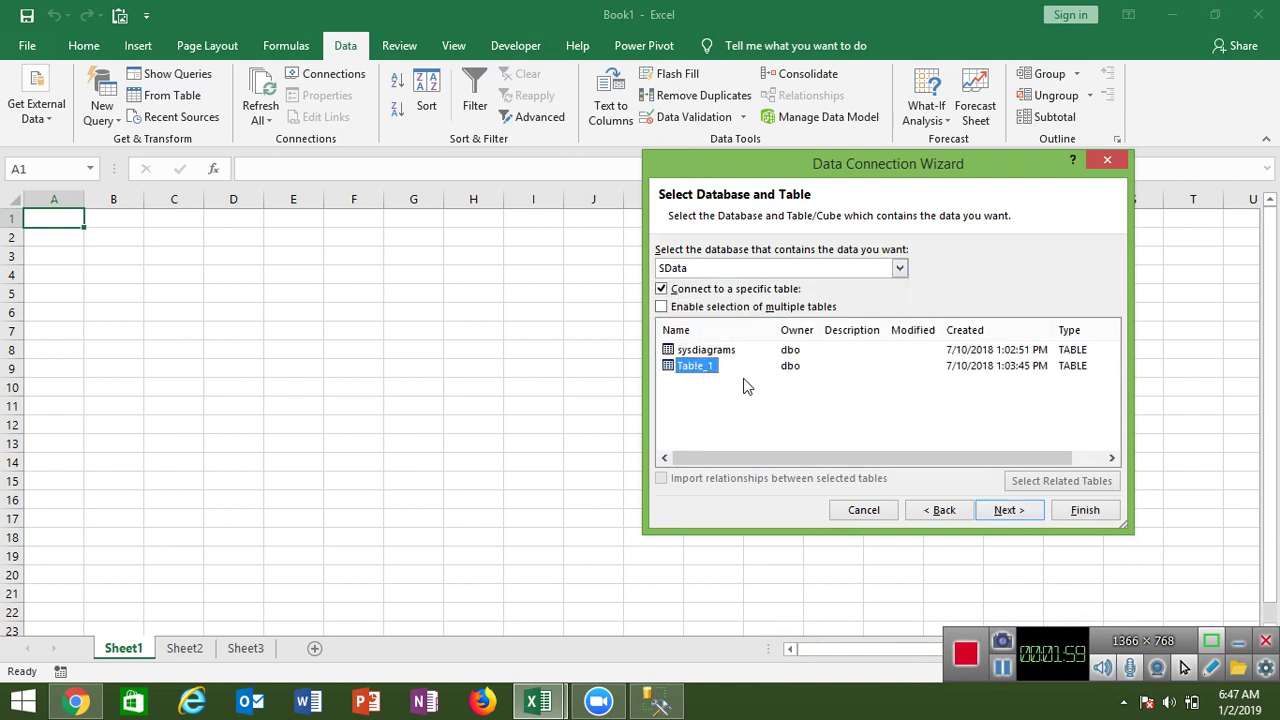
click(1008, 511)
click(1085, 512)
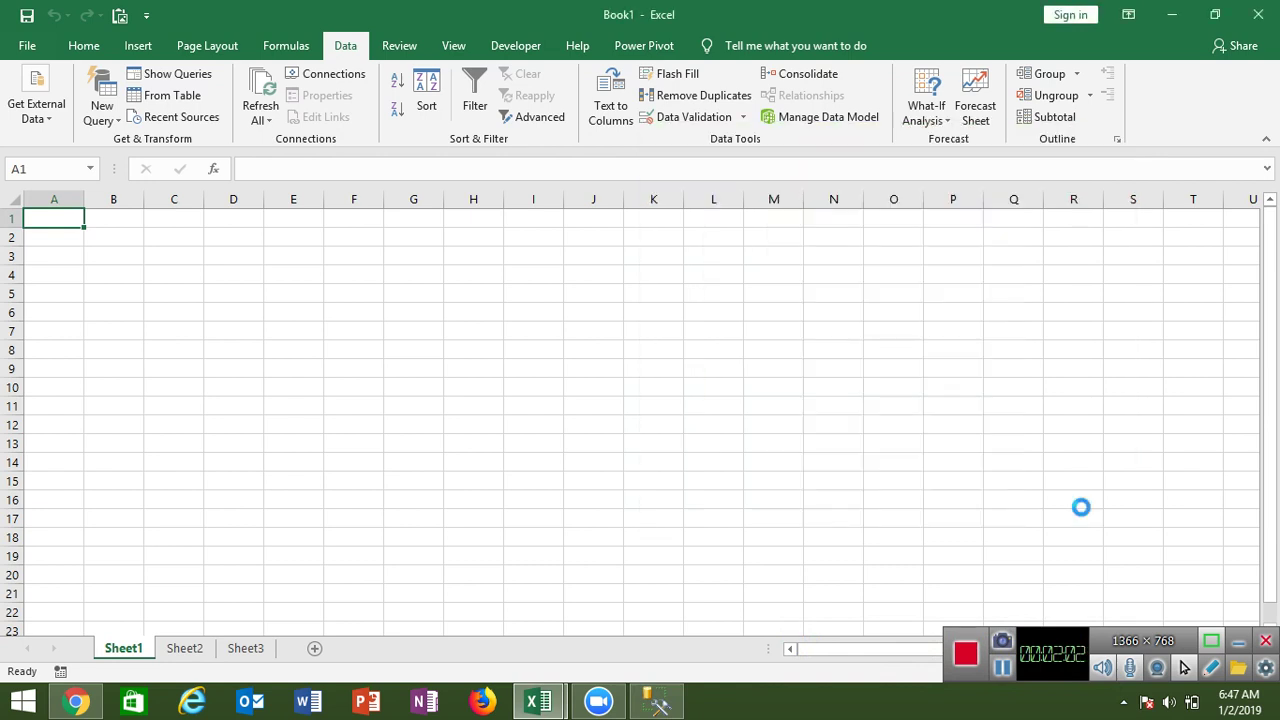
click(625, 397)
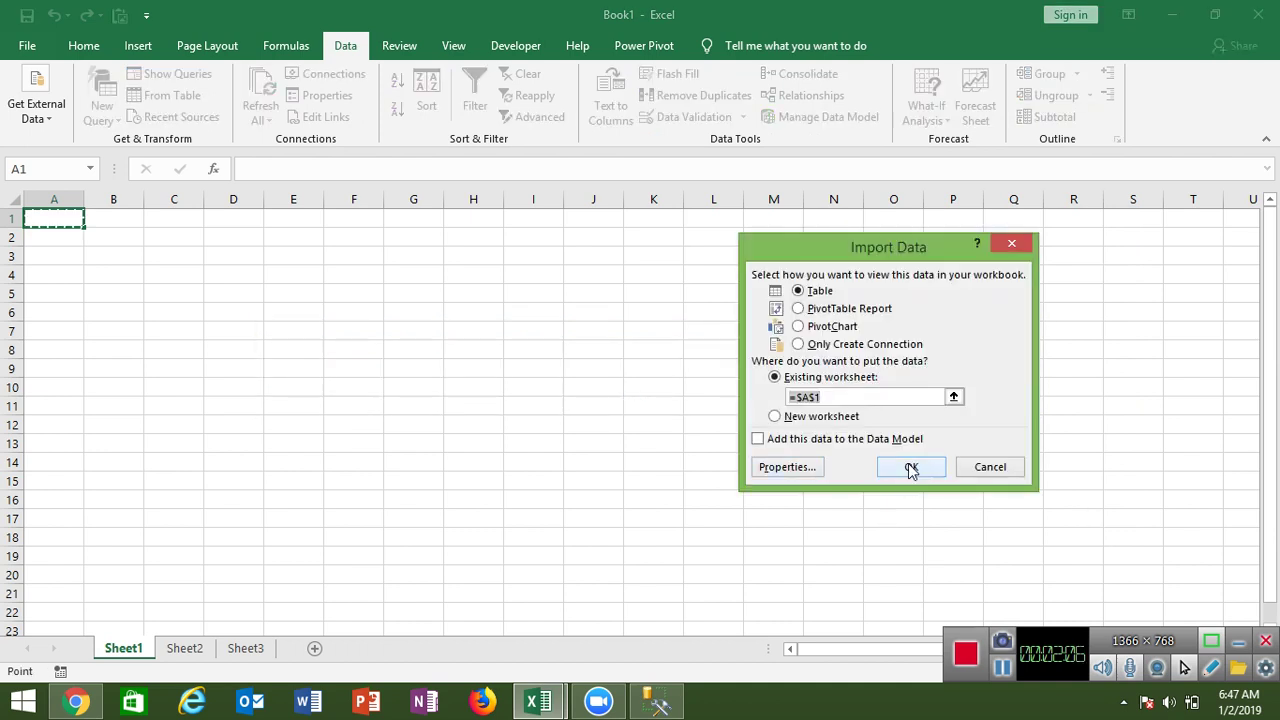
click(910, 469)
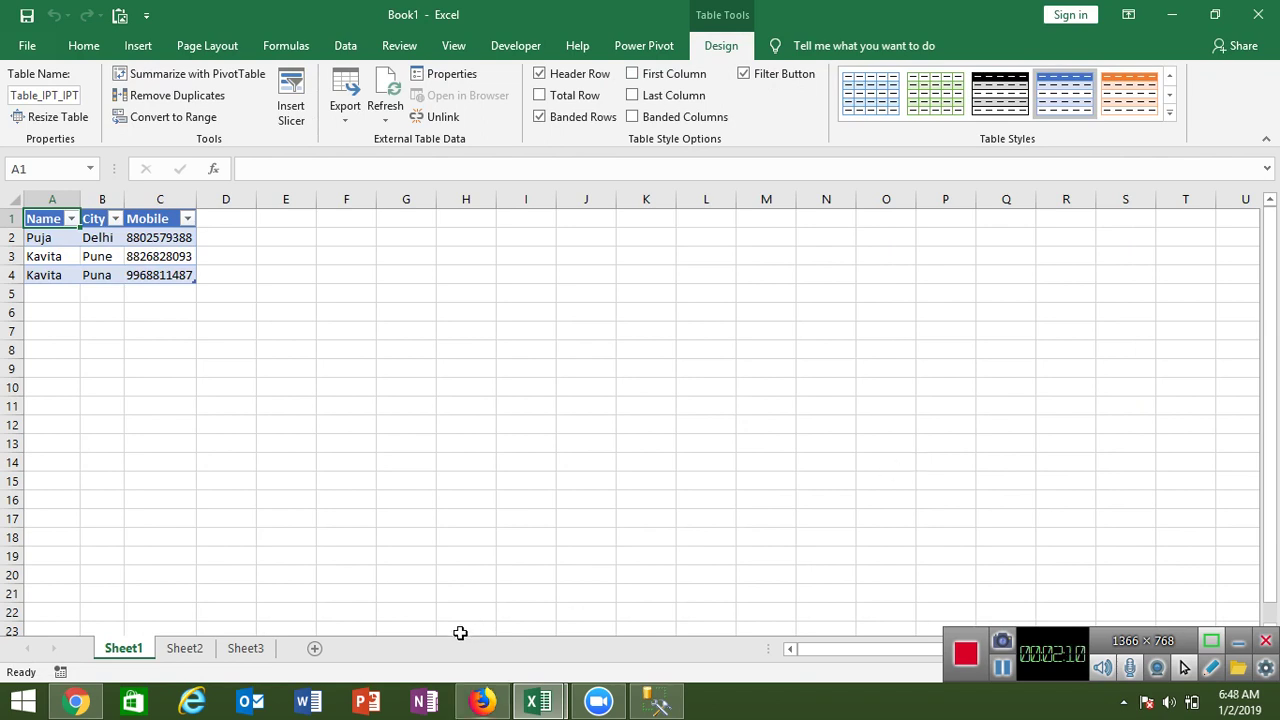
click(184, 647)
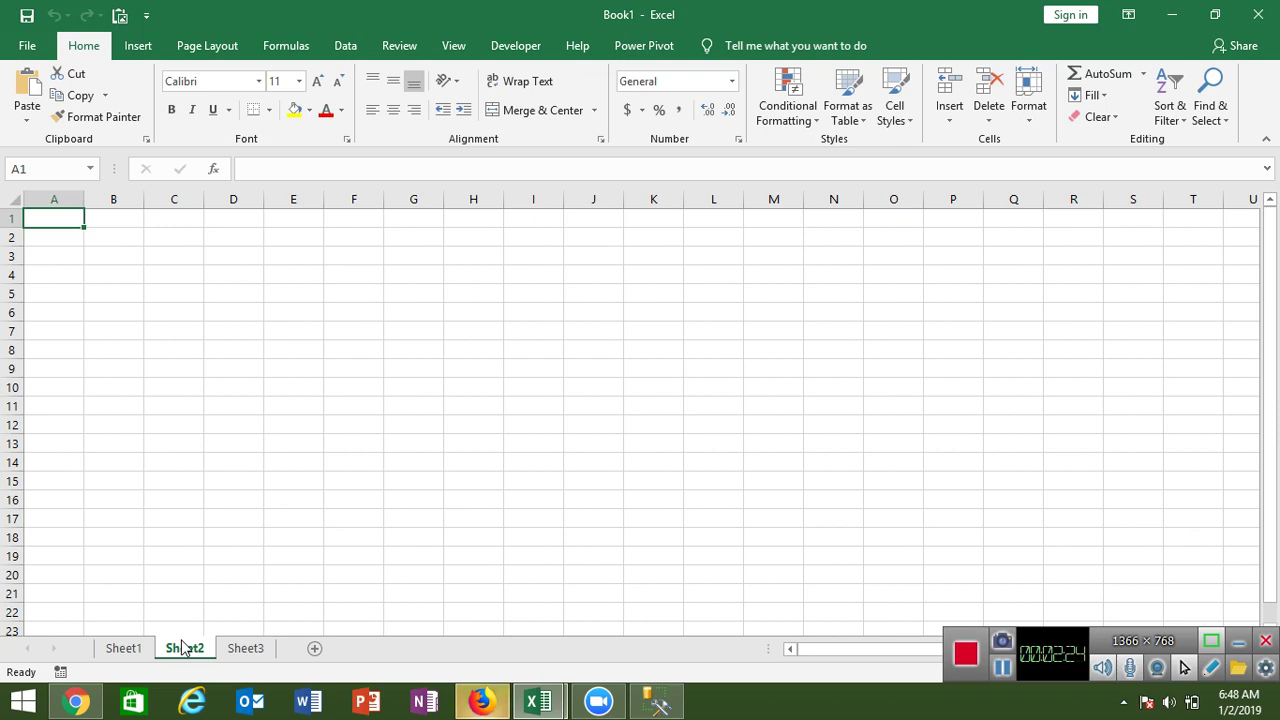
Open the Visual Basic editor from the Developer tab and insert a blank Module1 into Book1.
click(509, 48)
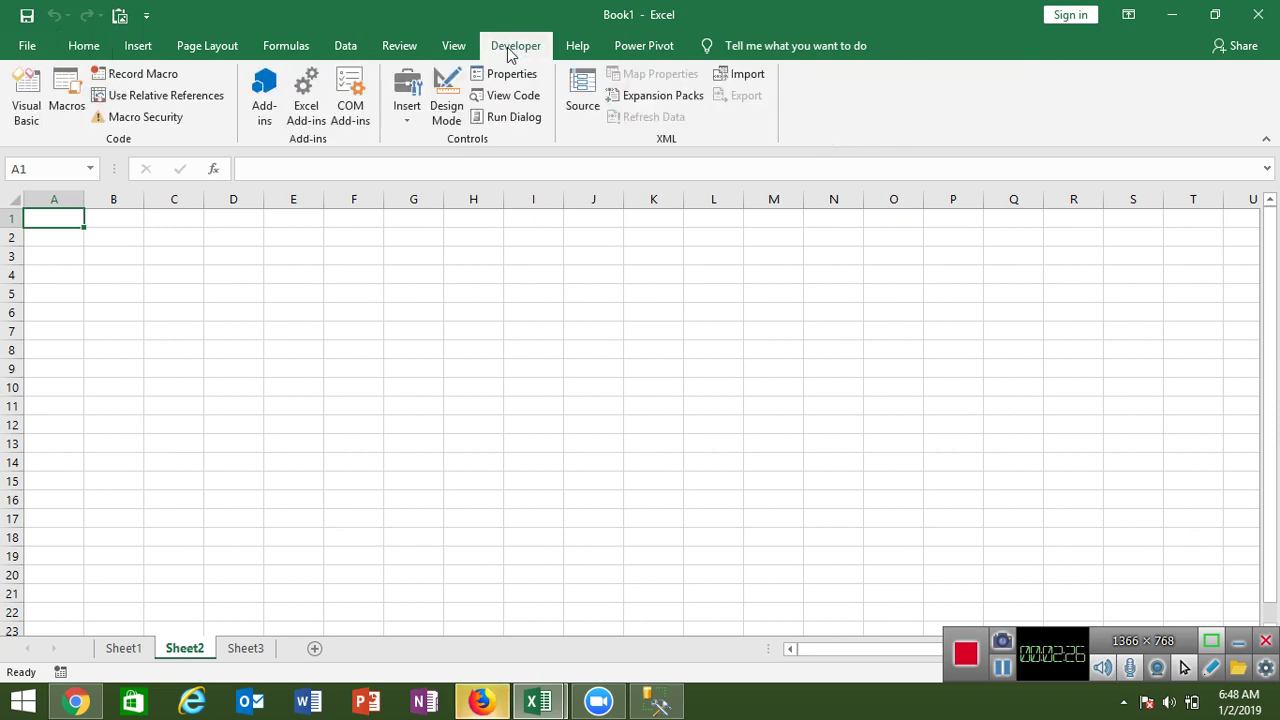
click(25, 113)
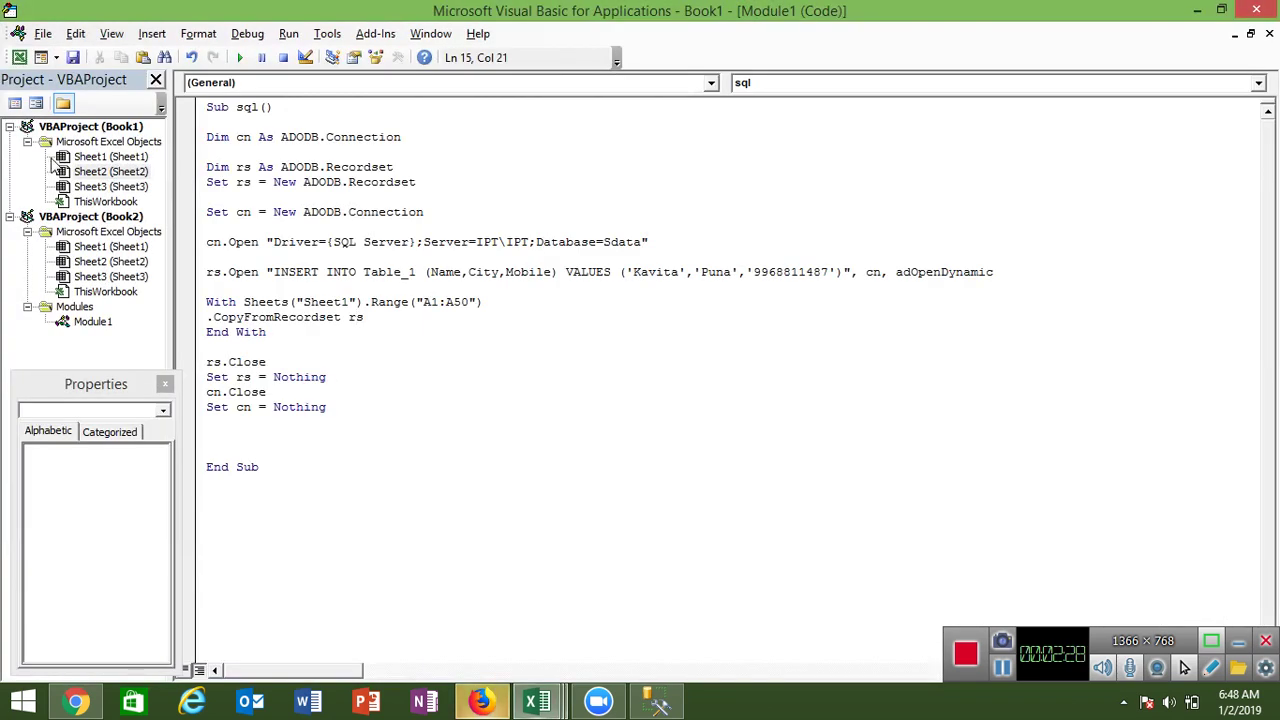
click(152, 40)
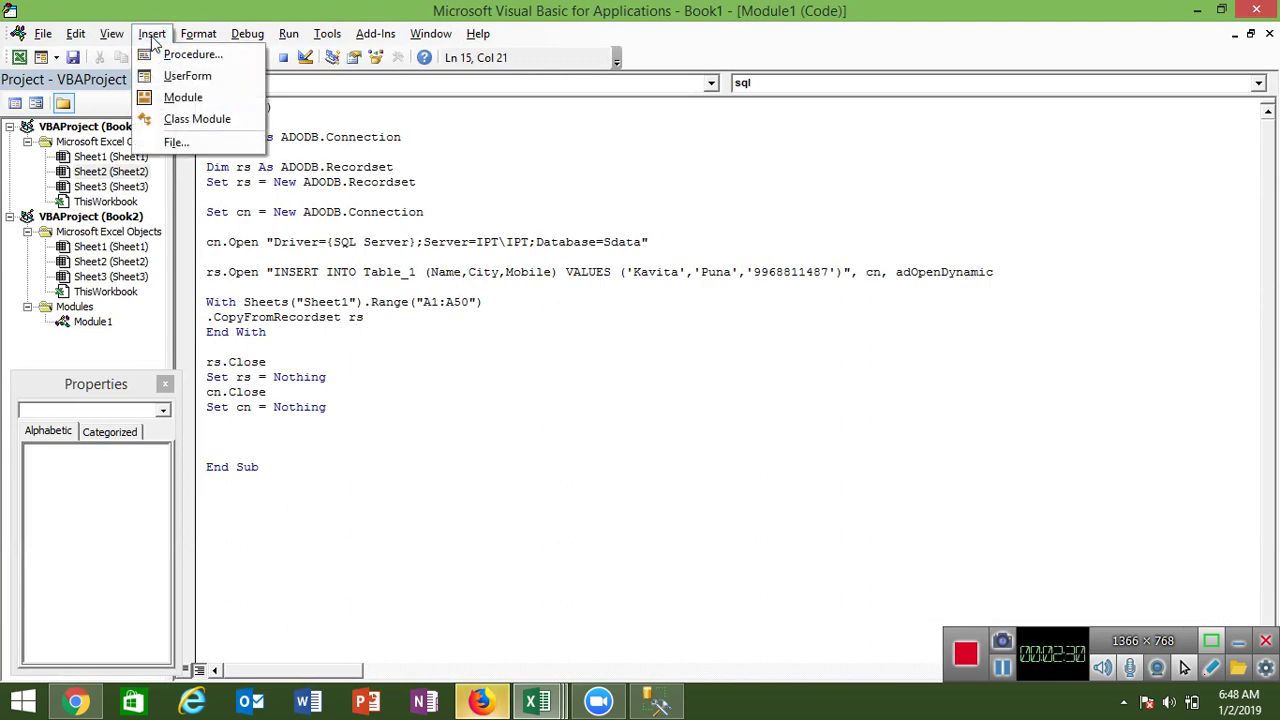
click(184, 98)
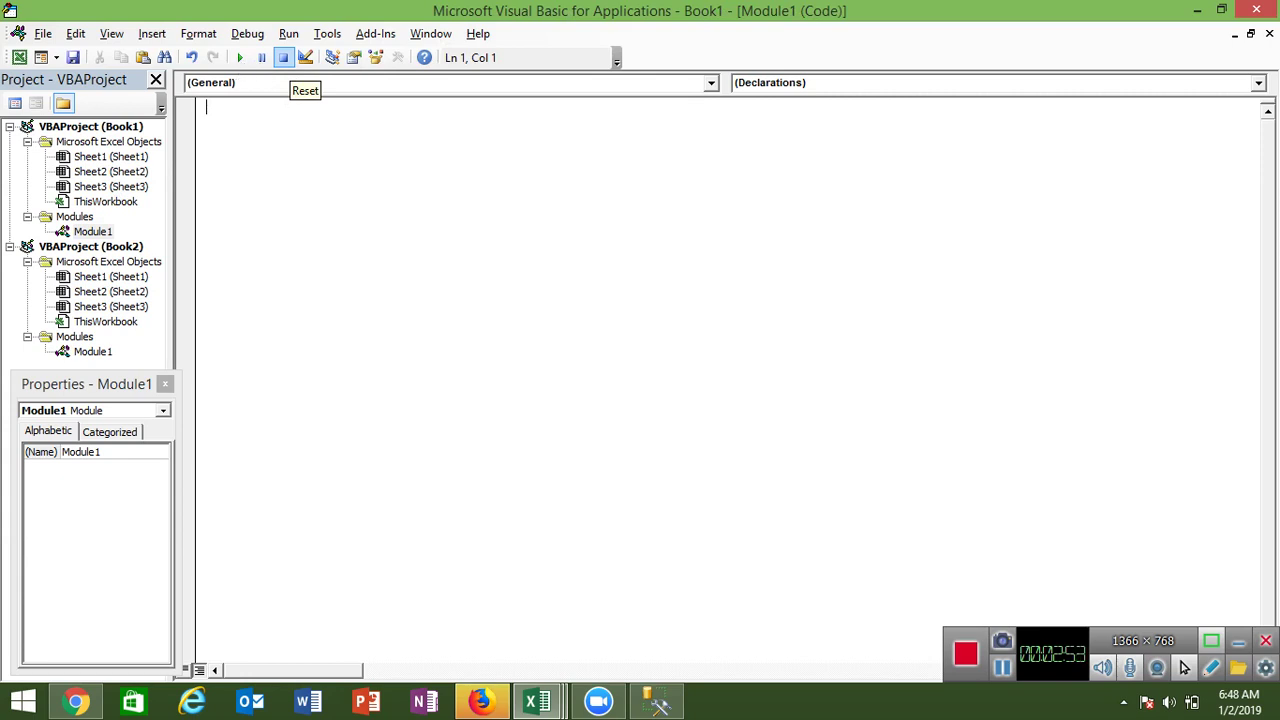
key(ctrl+shift+Escape)
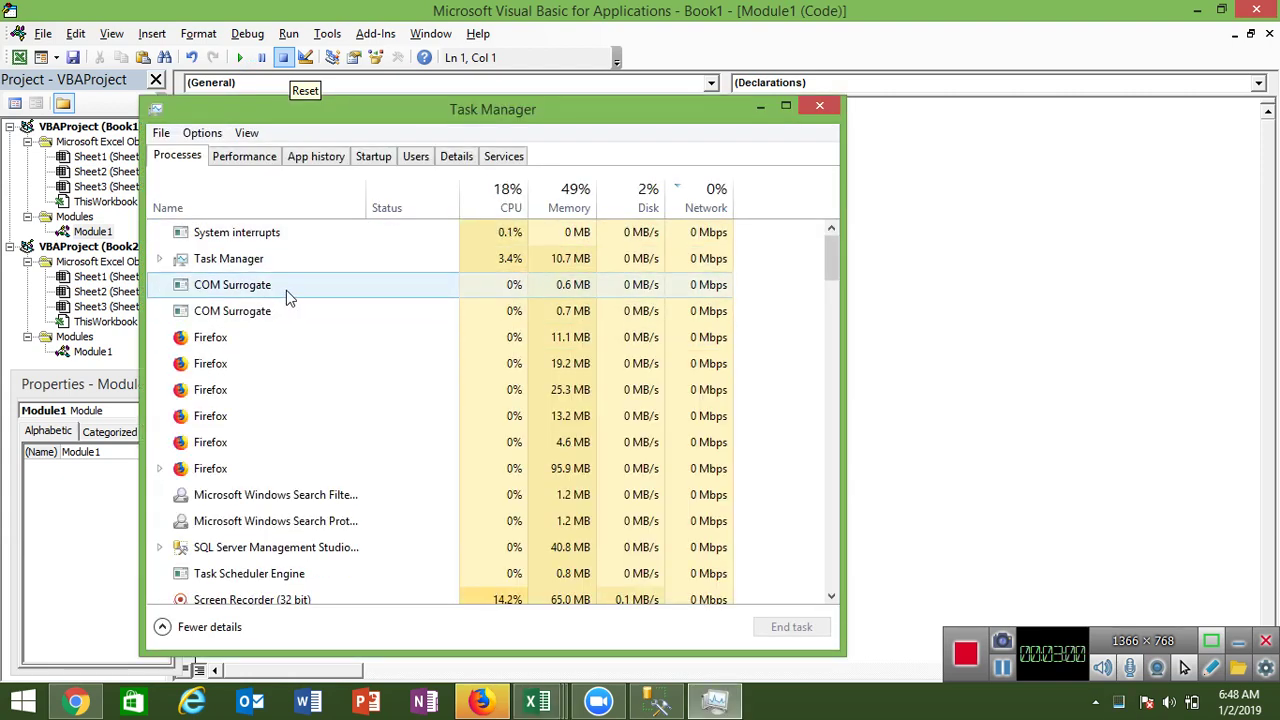
End the Firefox processes and the Microsoft Excel (32 bit) process in Task Manager.
click(271, 337)
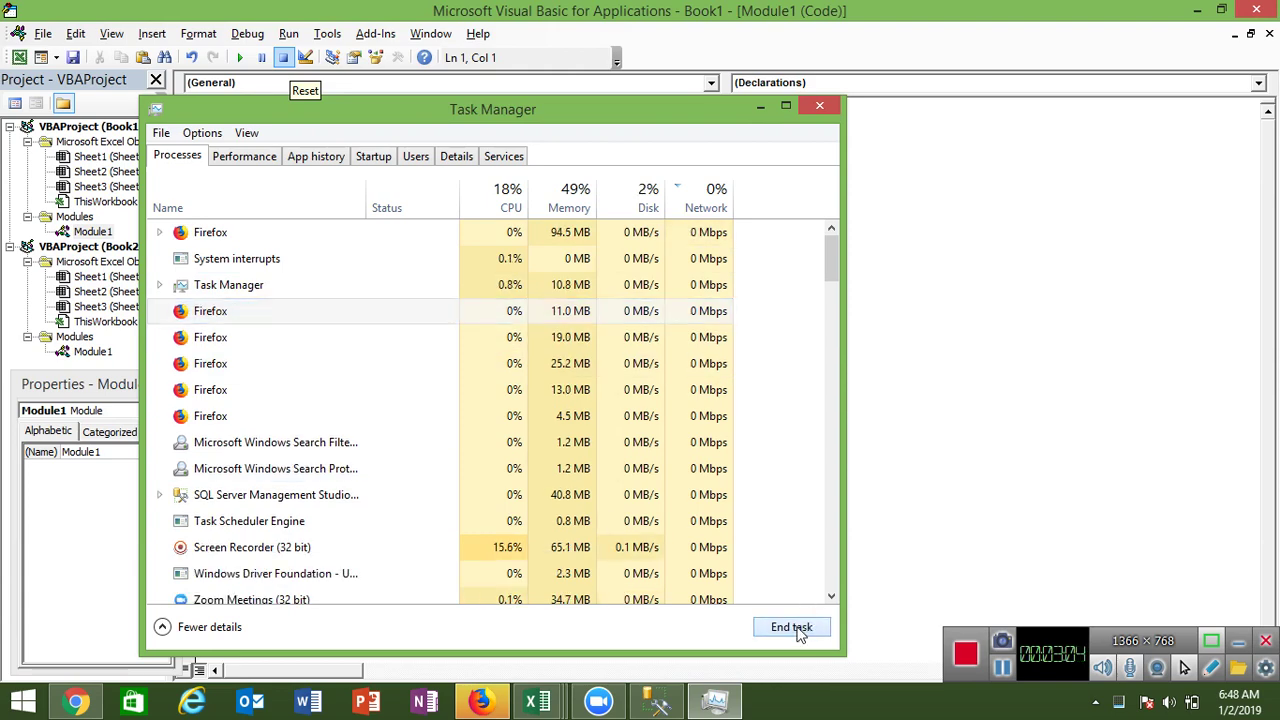
click(791, 627)
click(290, 338)
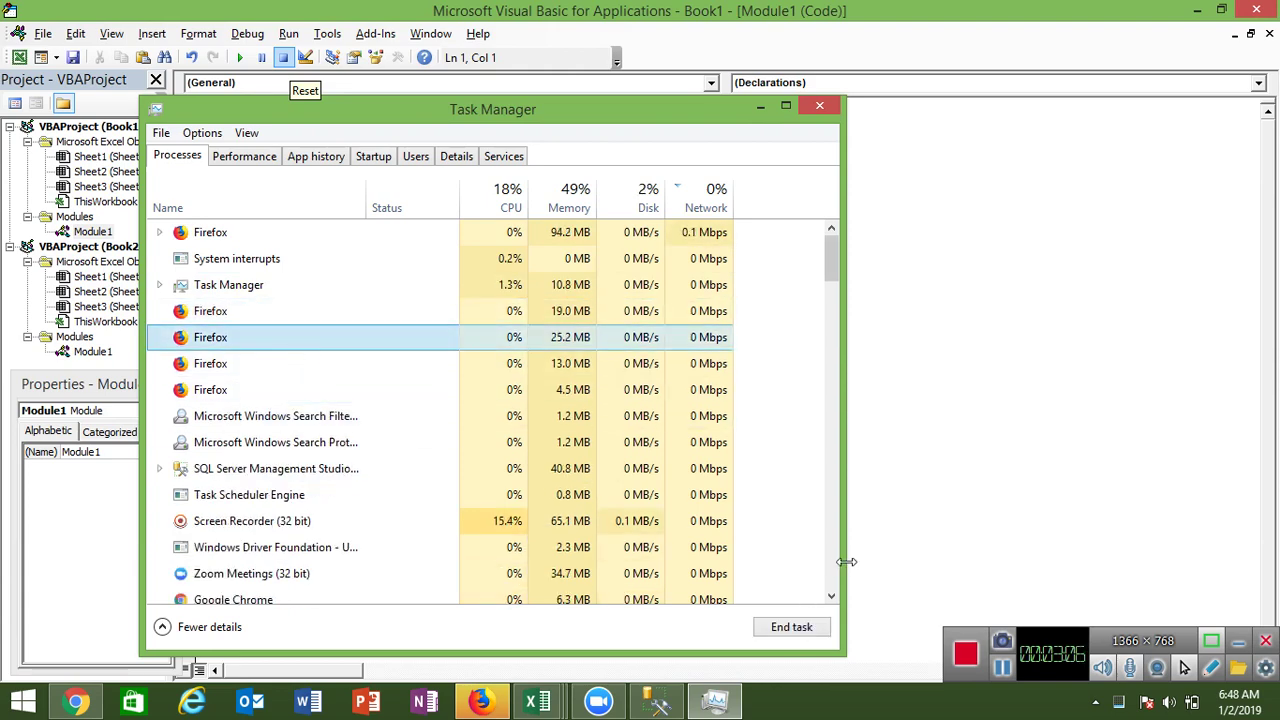
click(791, 627)
click(307, 314)
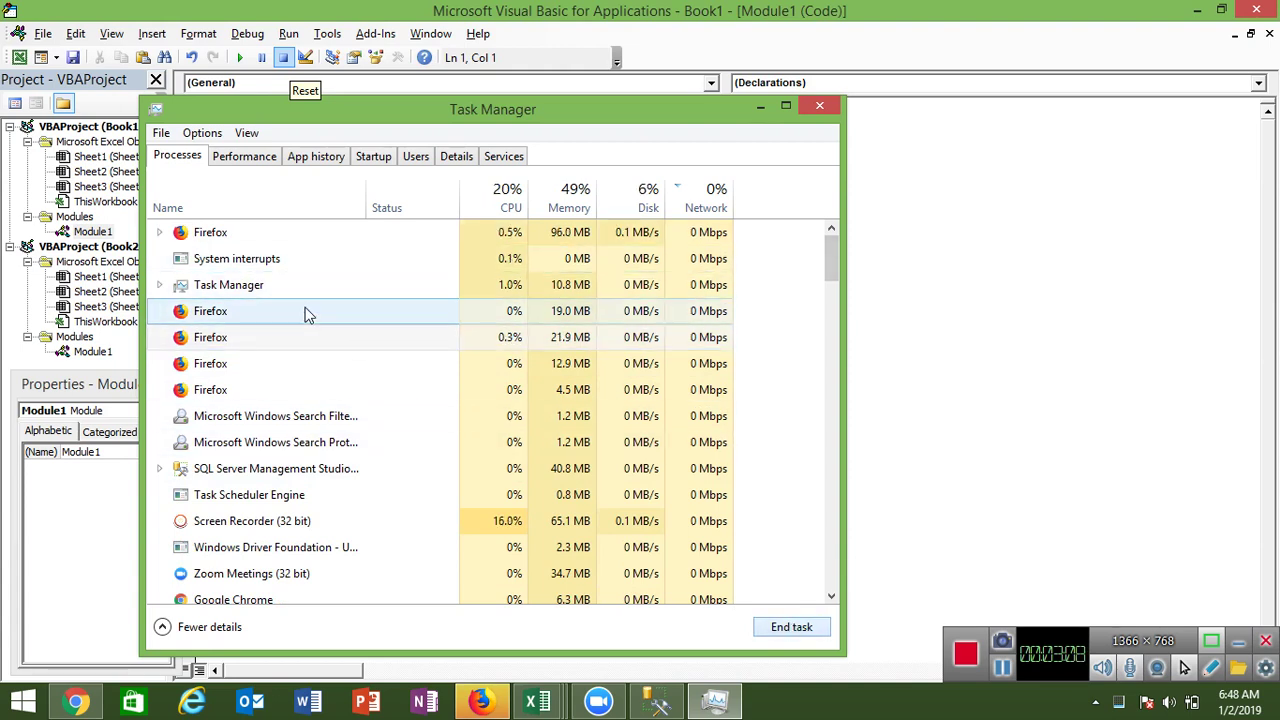
click(297, 235)
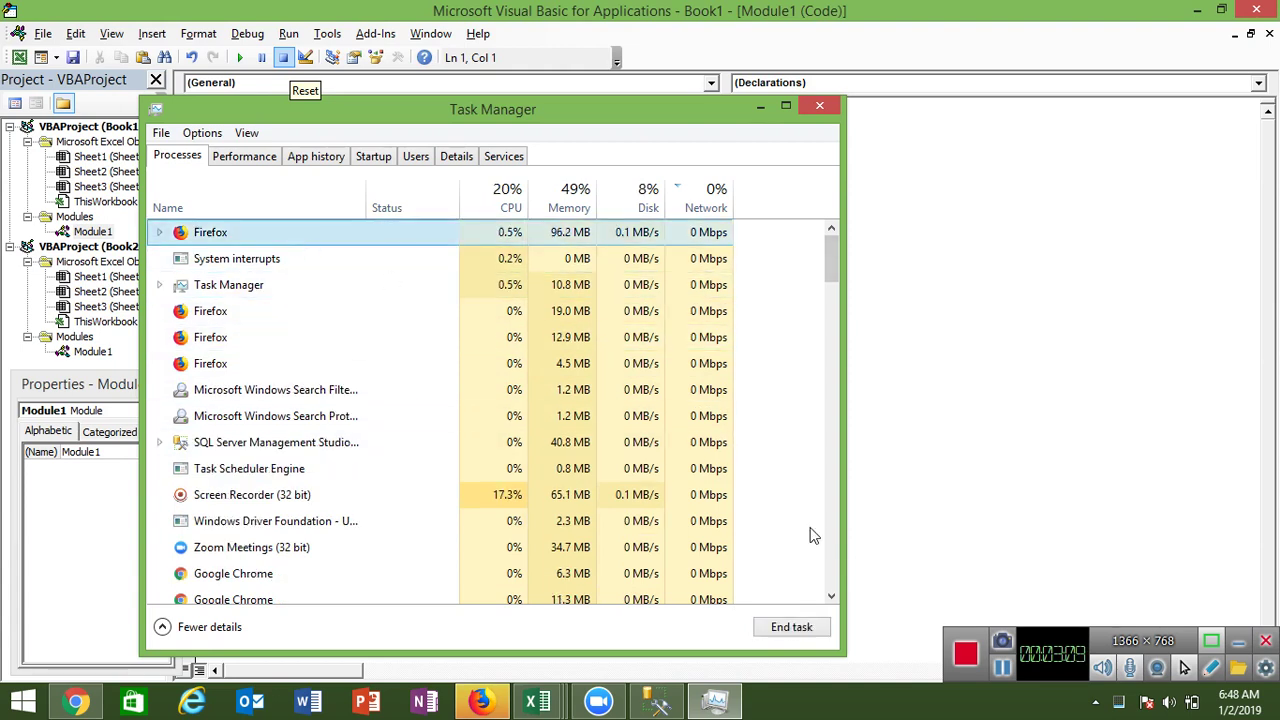
click(789, 627)
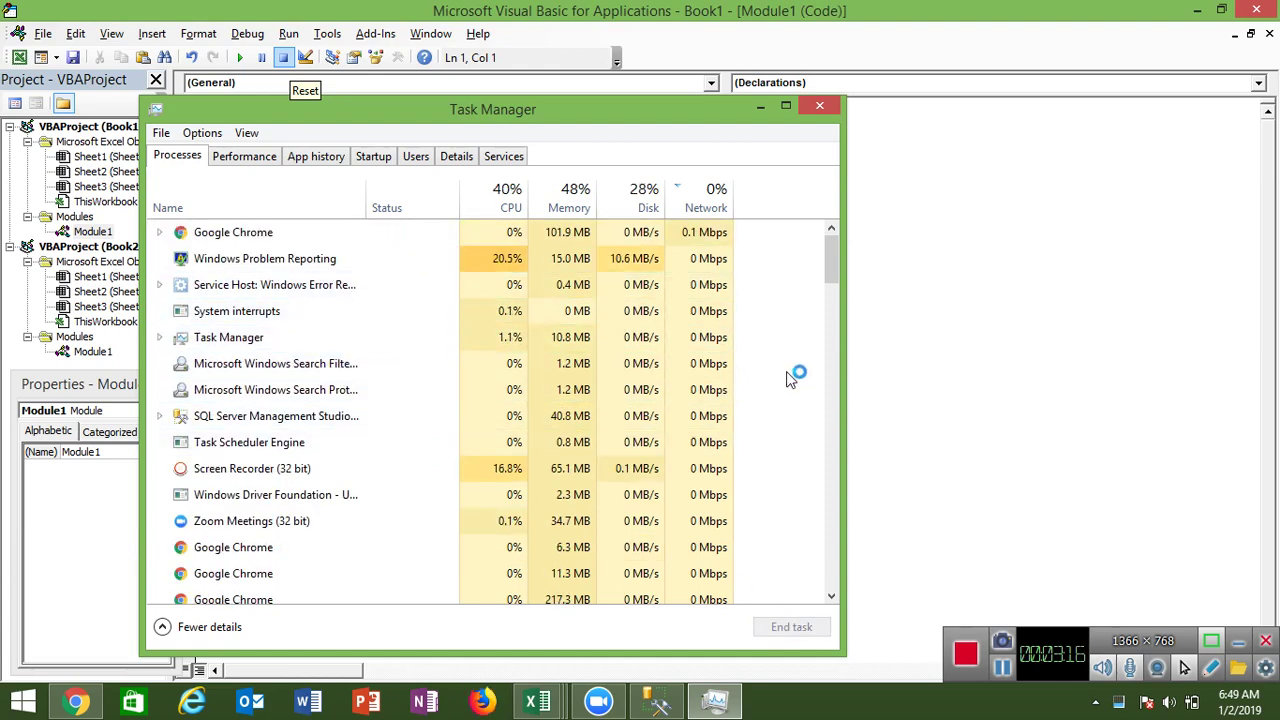
mouse_move(834, 268)
mouse_down()
mouse_move(828, 252)
mouse_move(828, 340)
mouse_up()
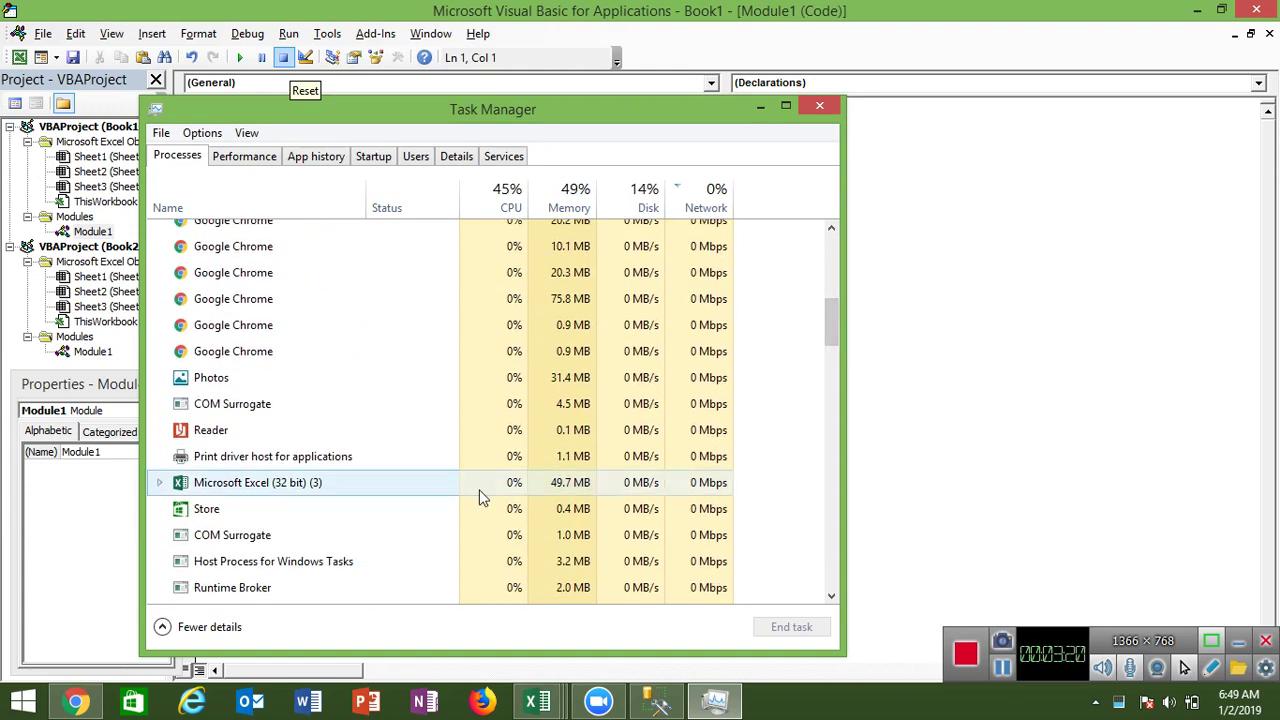
click(486, 491)
click(811, 630)
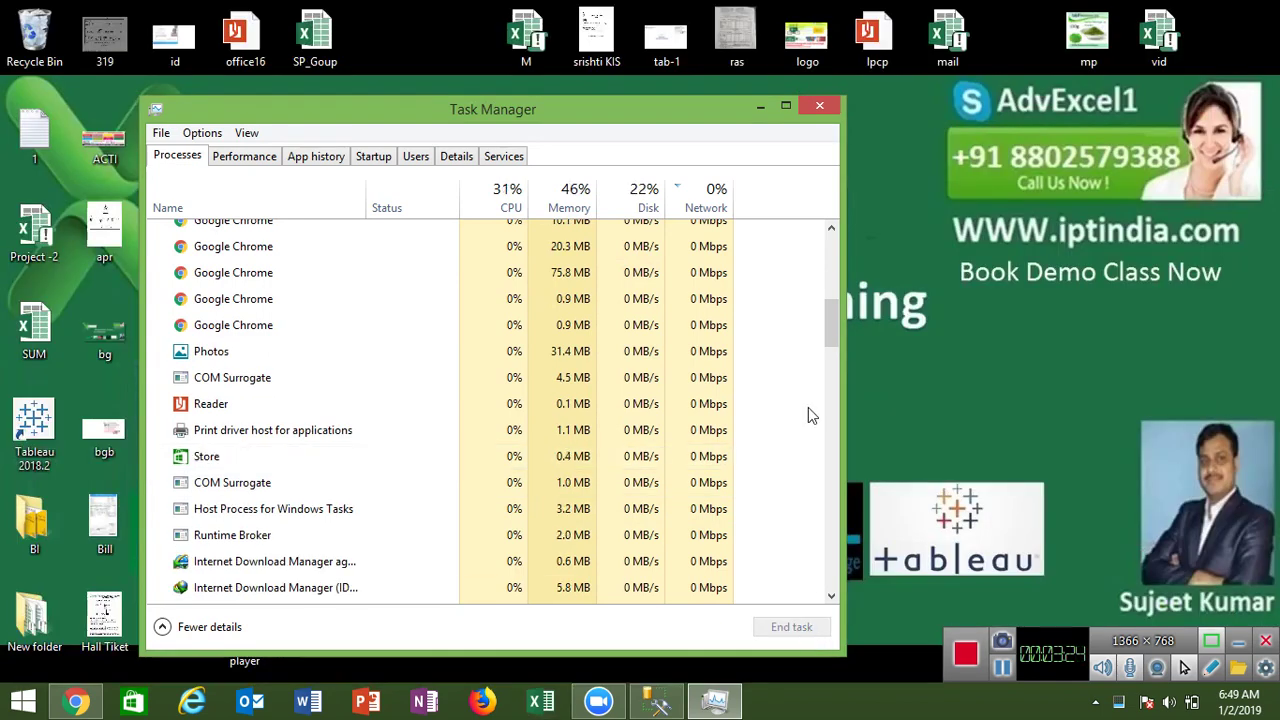
Close Task Manager, relaunch Excel with a blank workbook, discard recovered files, and open the VBA editor.
click(827, 114)
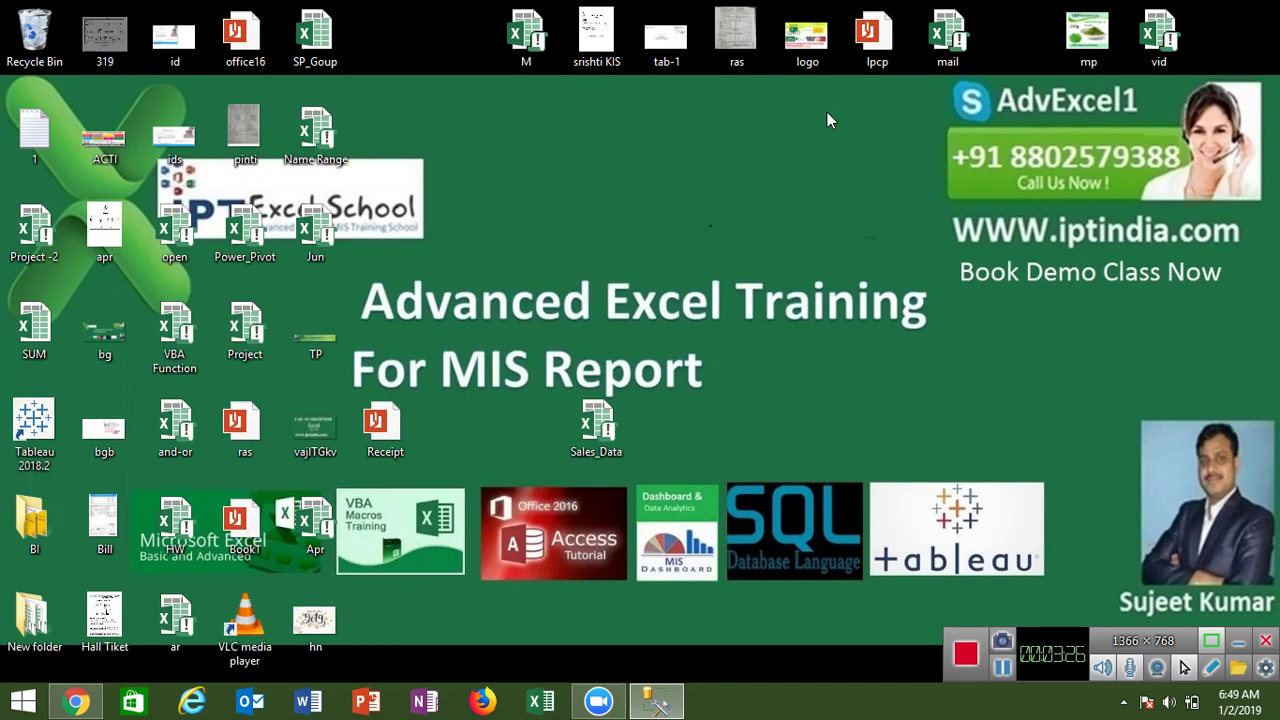
click(545, 701)
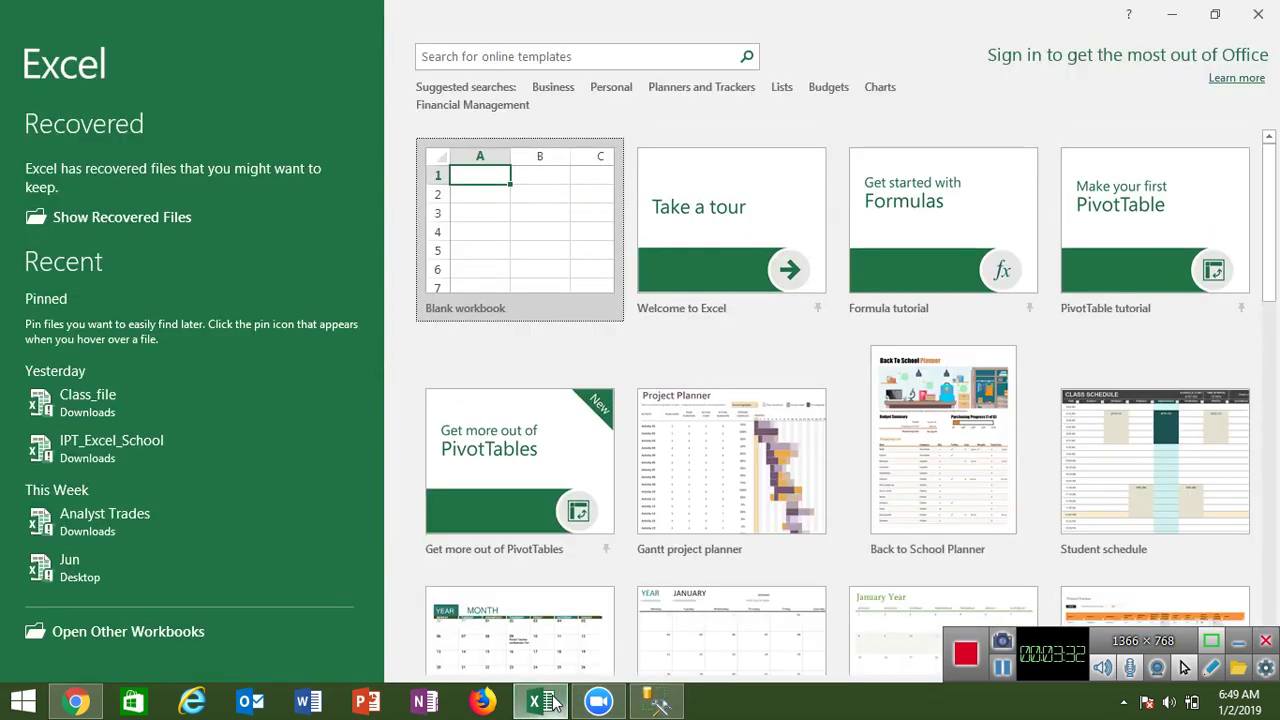
click(550, 198)
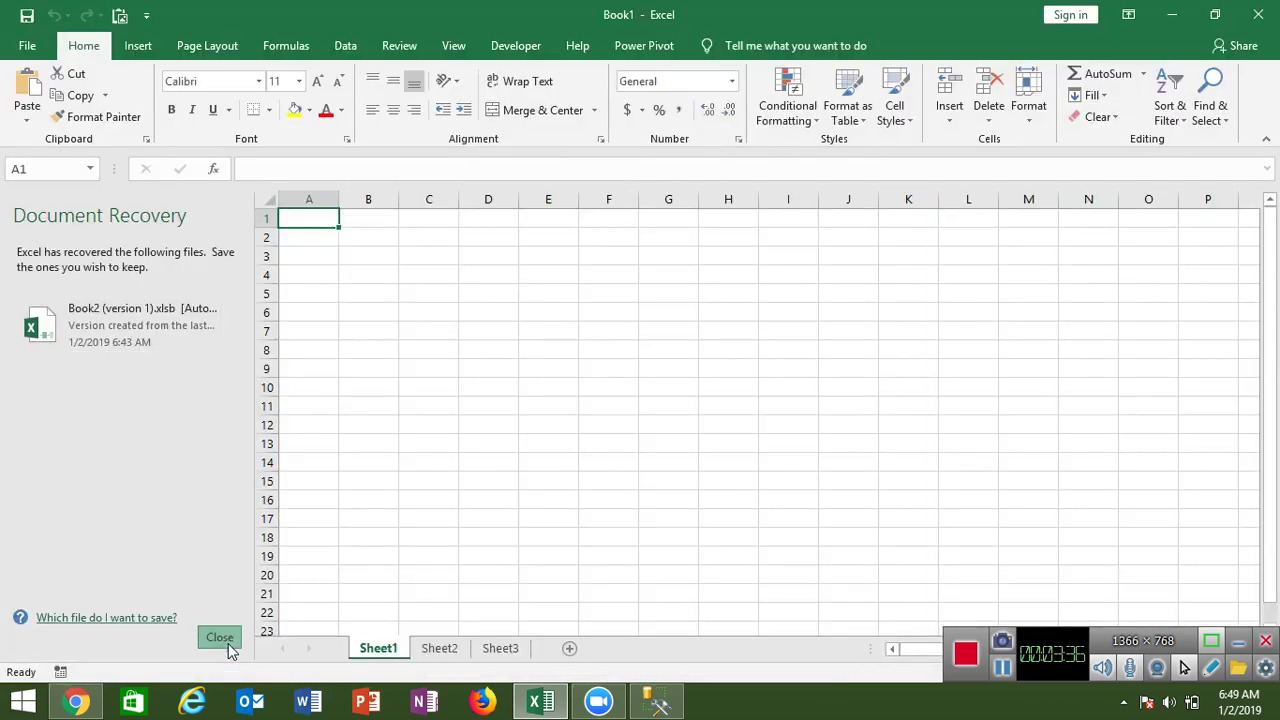
click(224, 640)
click(476, 293)
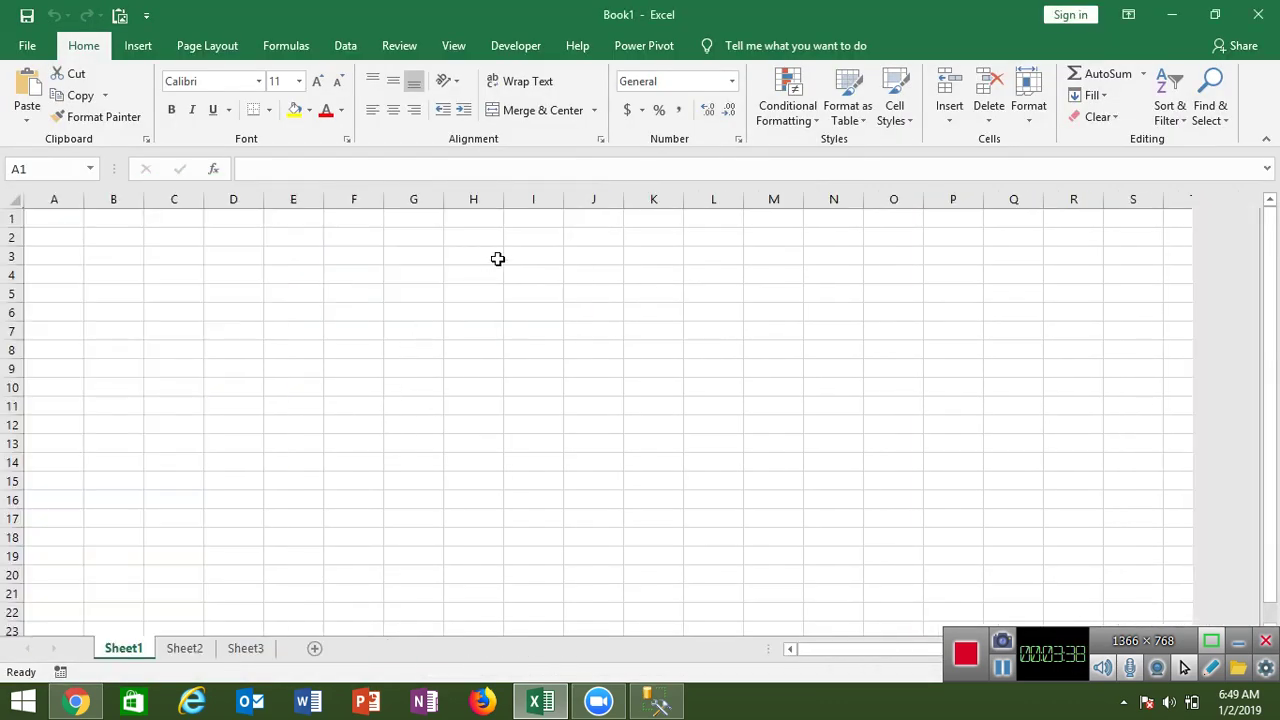
click(512, 48)
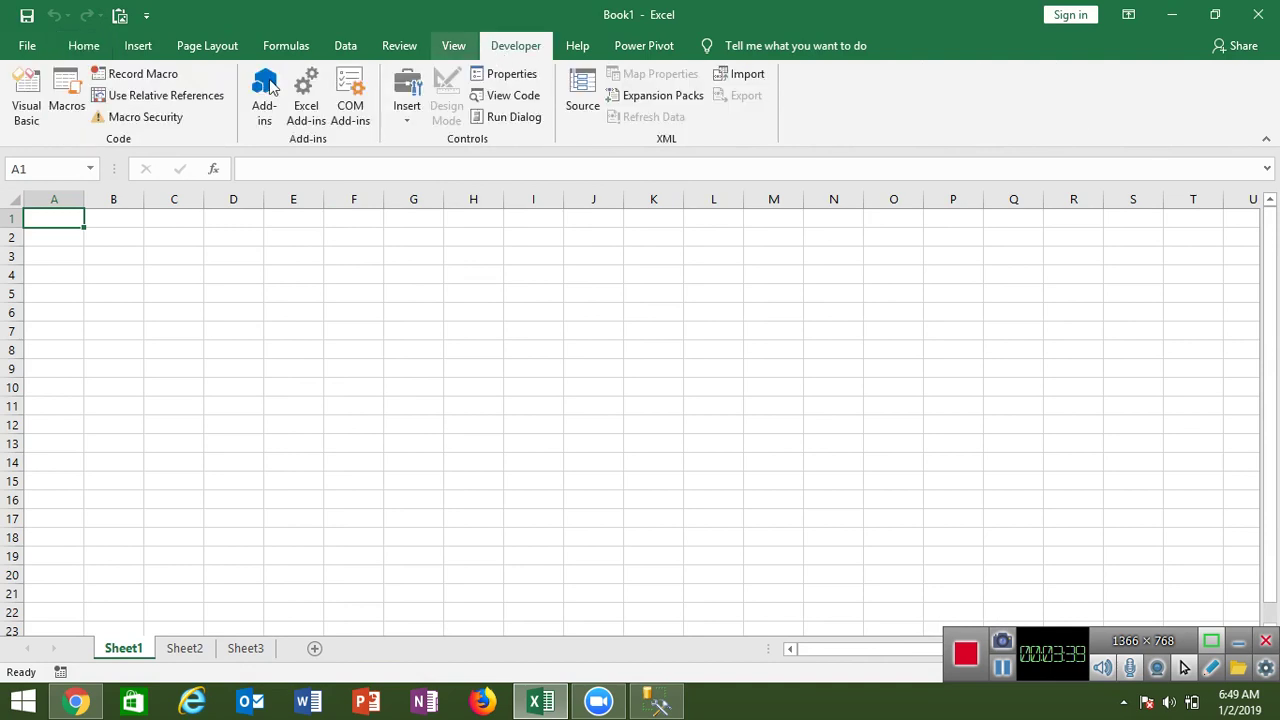
click(22, 110)
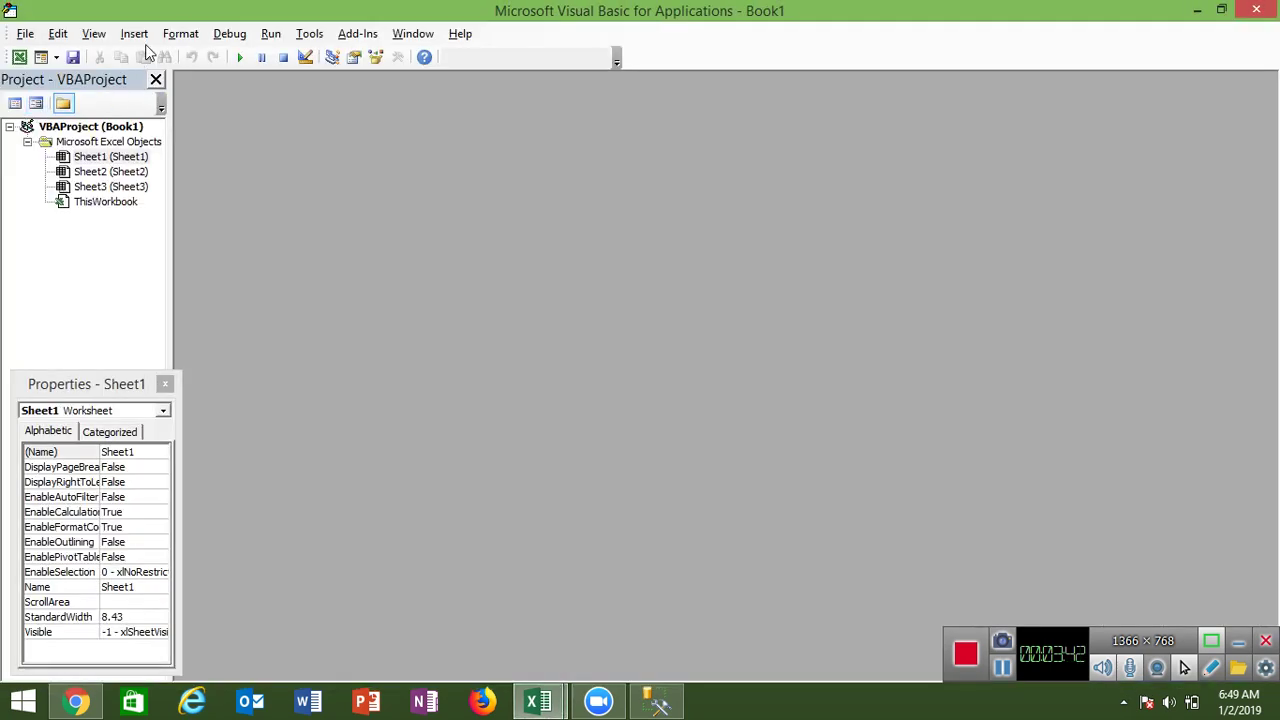
Insert Module1 and add a reference to Microsoft ActiveX Data Objects 2.8 Library.
click(141, 40)
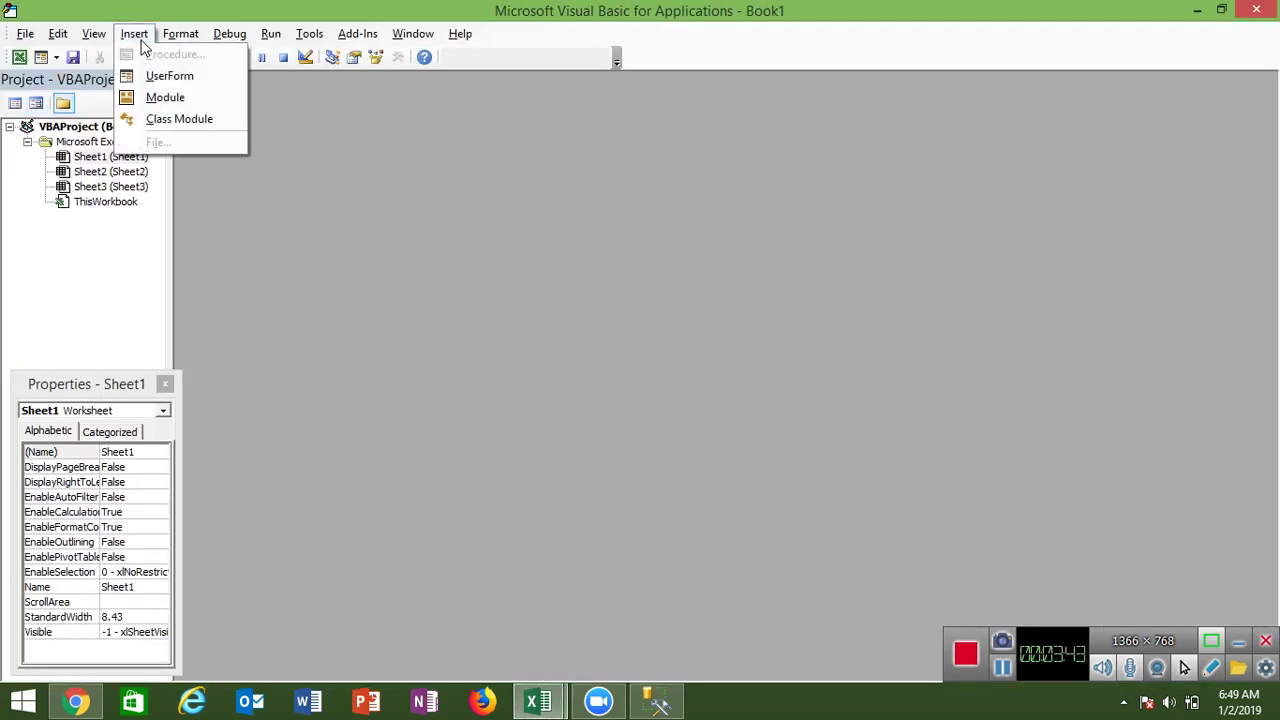
click(162, 102)
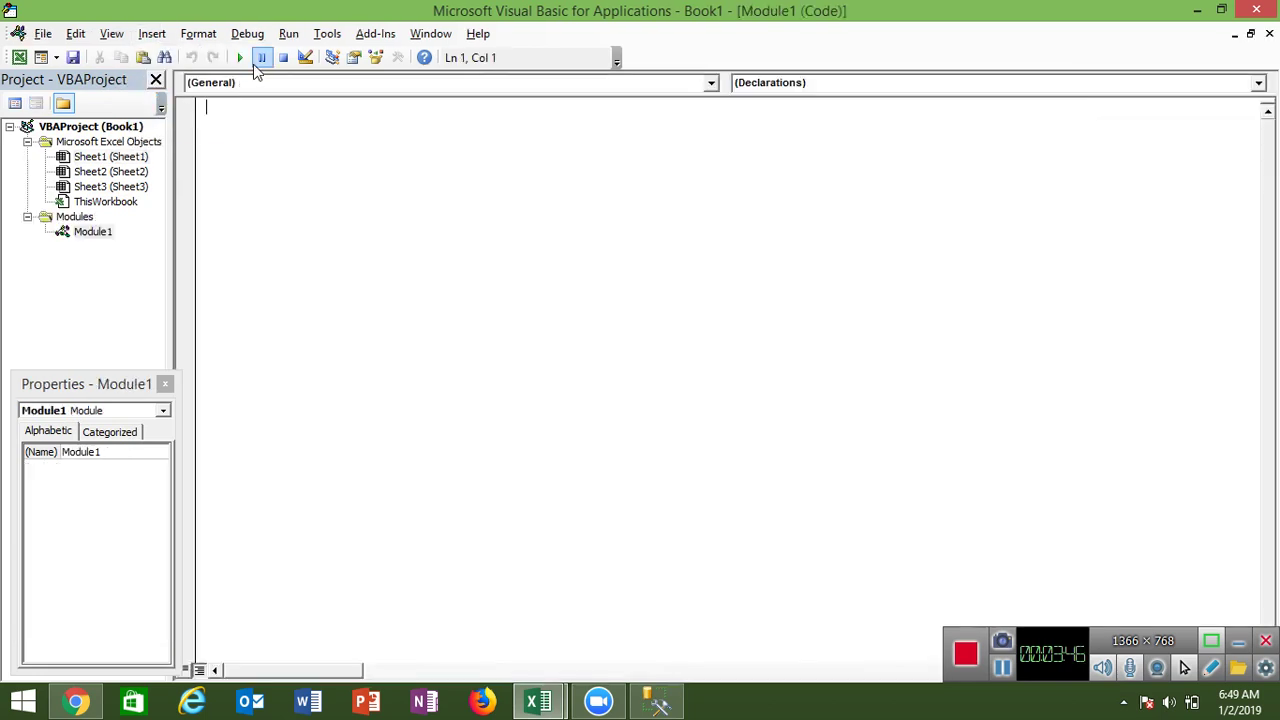
click(327, 36)
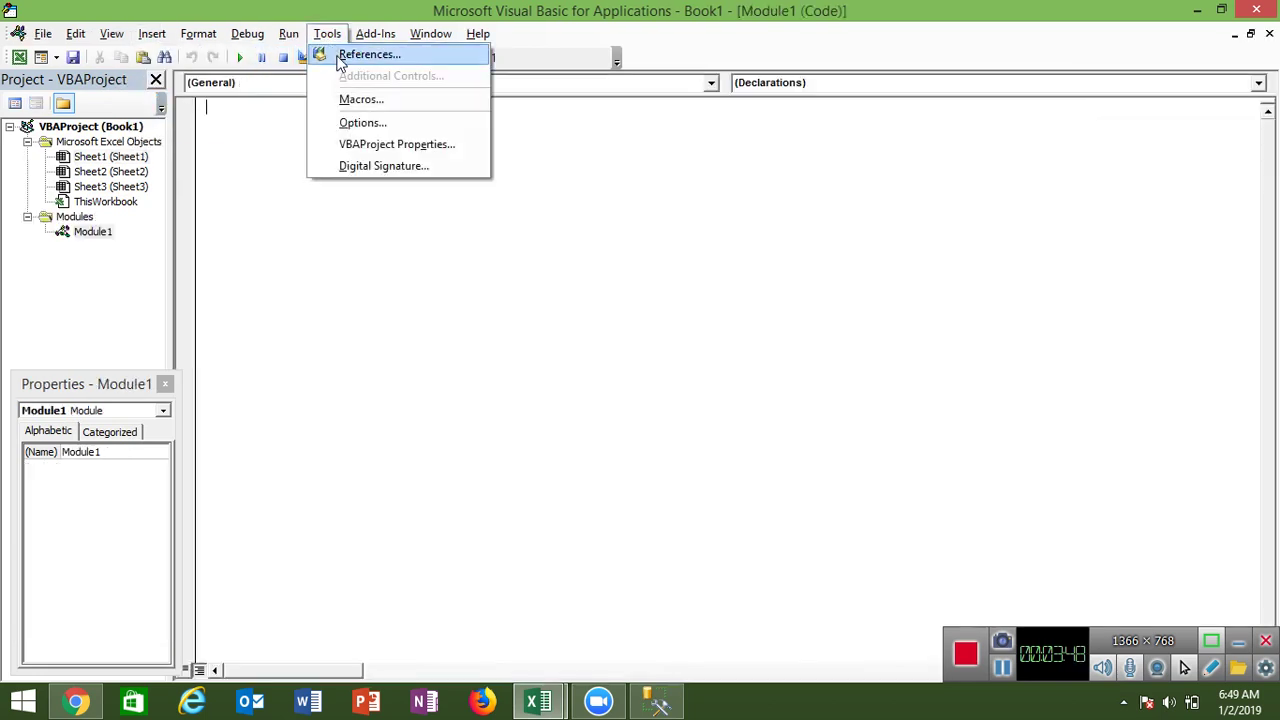
click(335, 52)
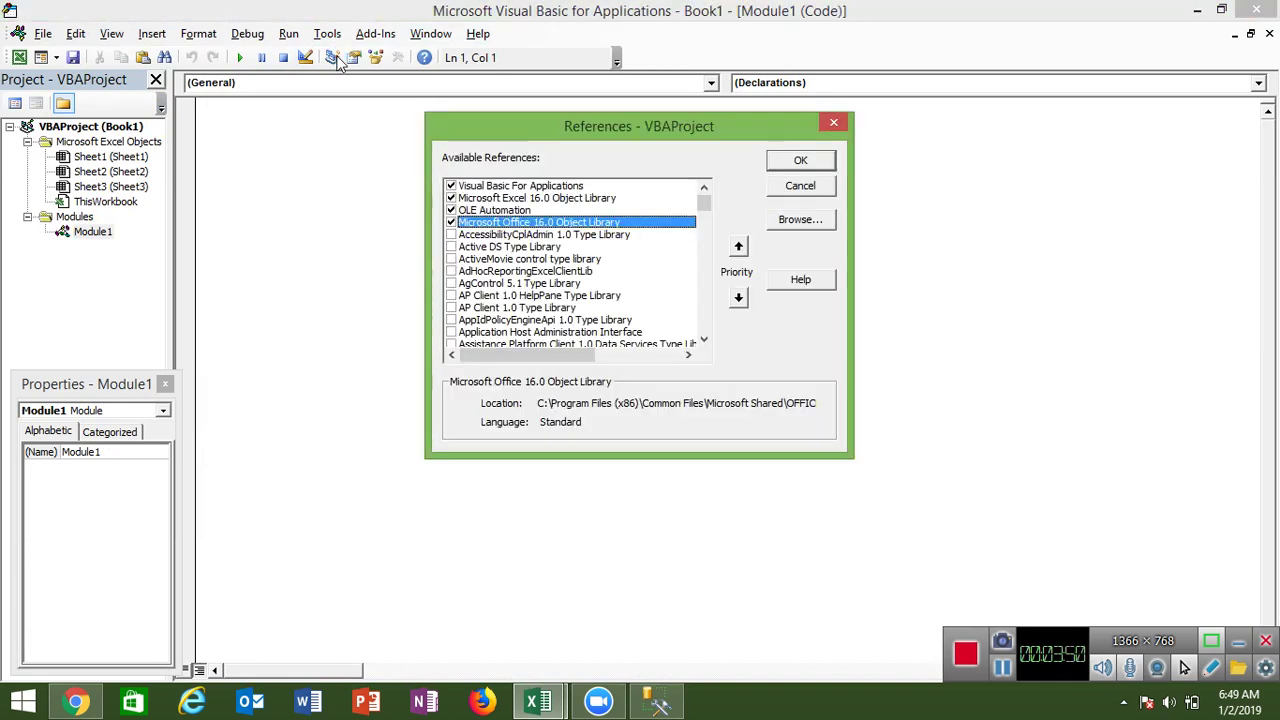
click(673, 251)
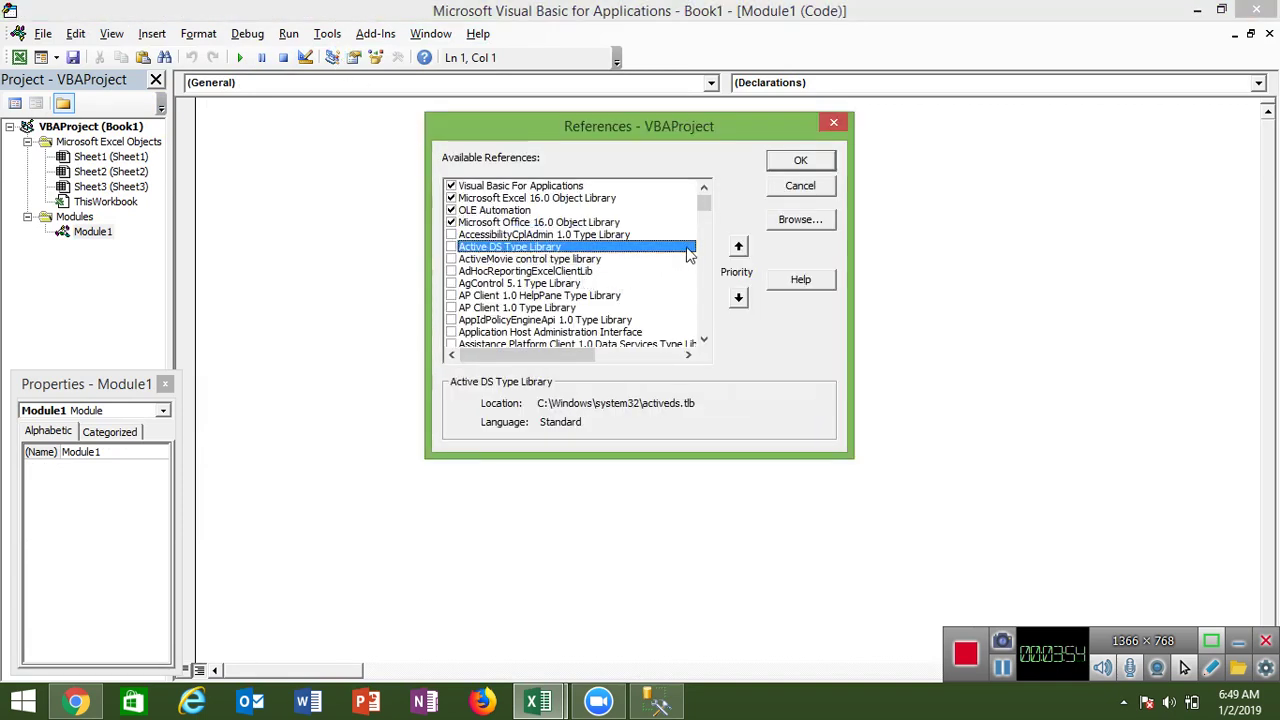
drag(704, 207, 705, 213)
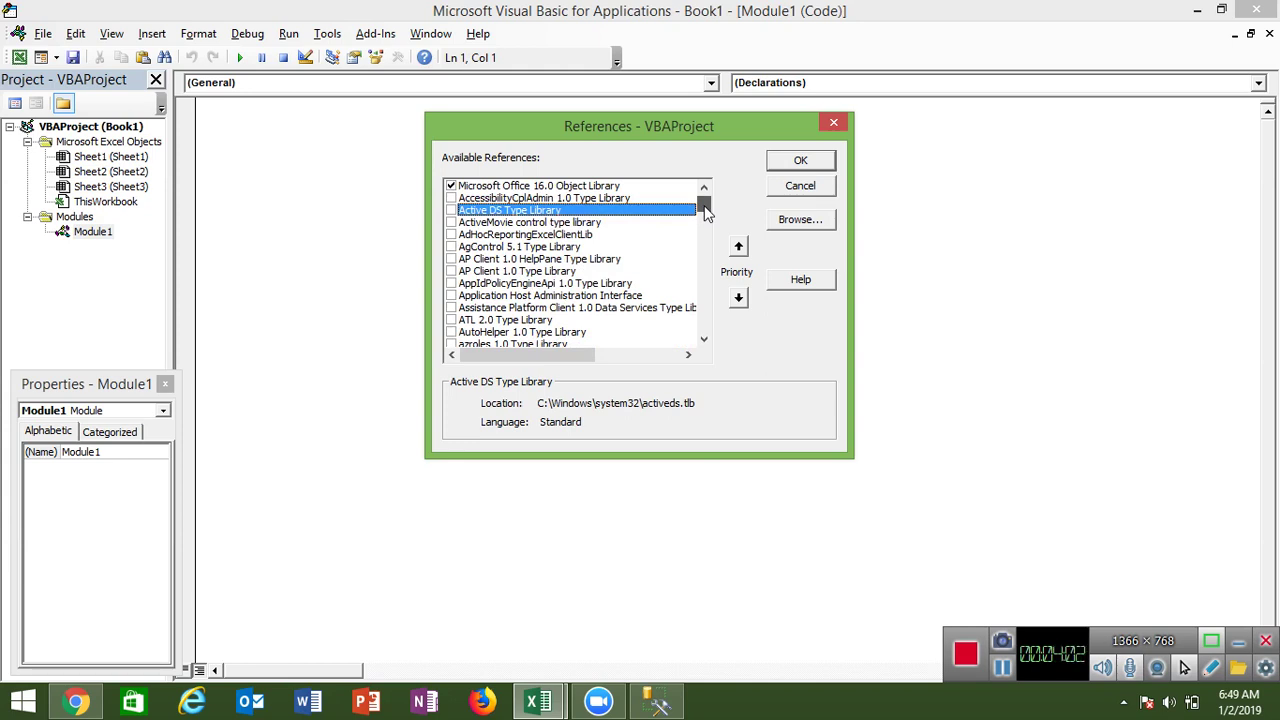
drag(705, 212, 707, 240)
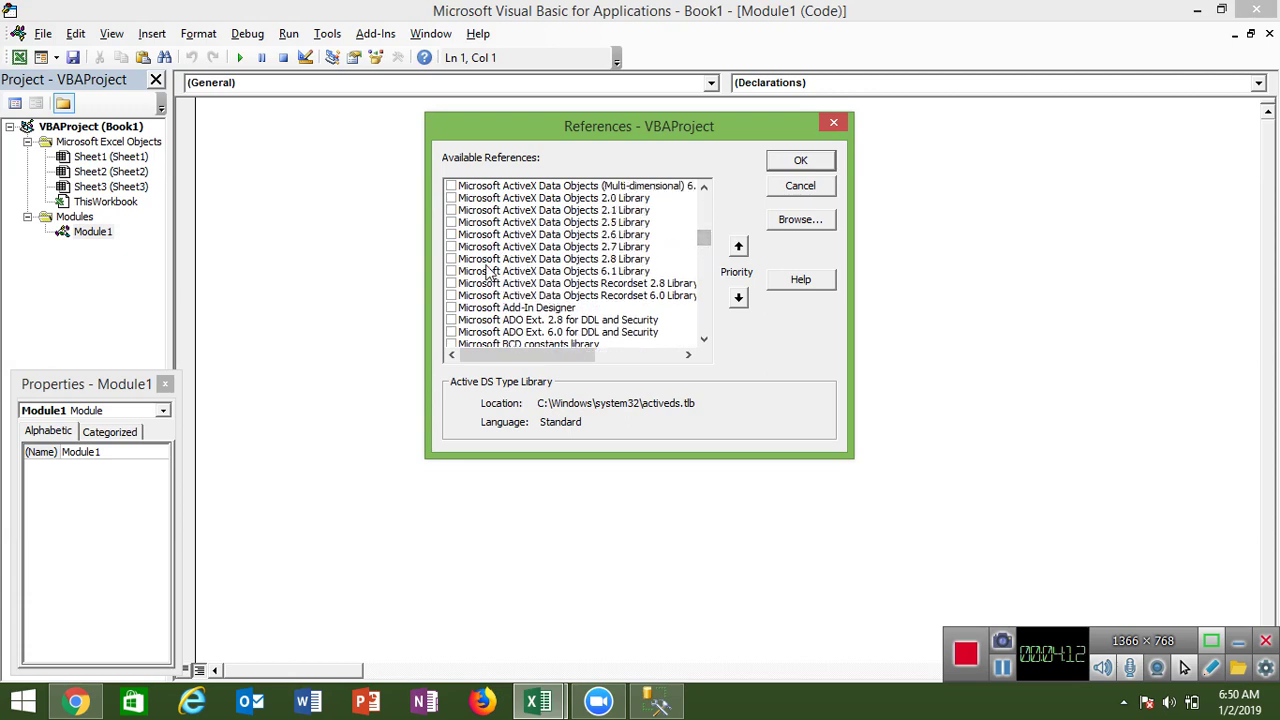
click(451, 259)
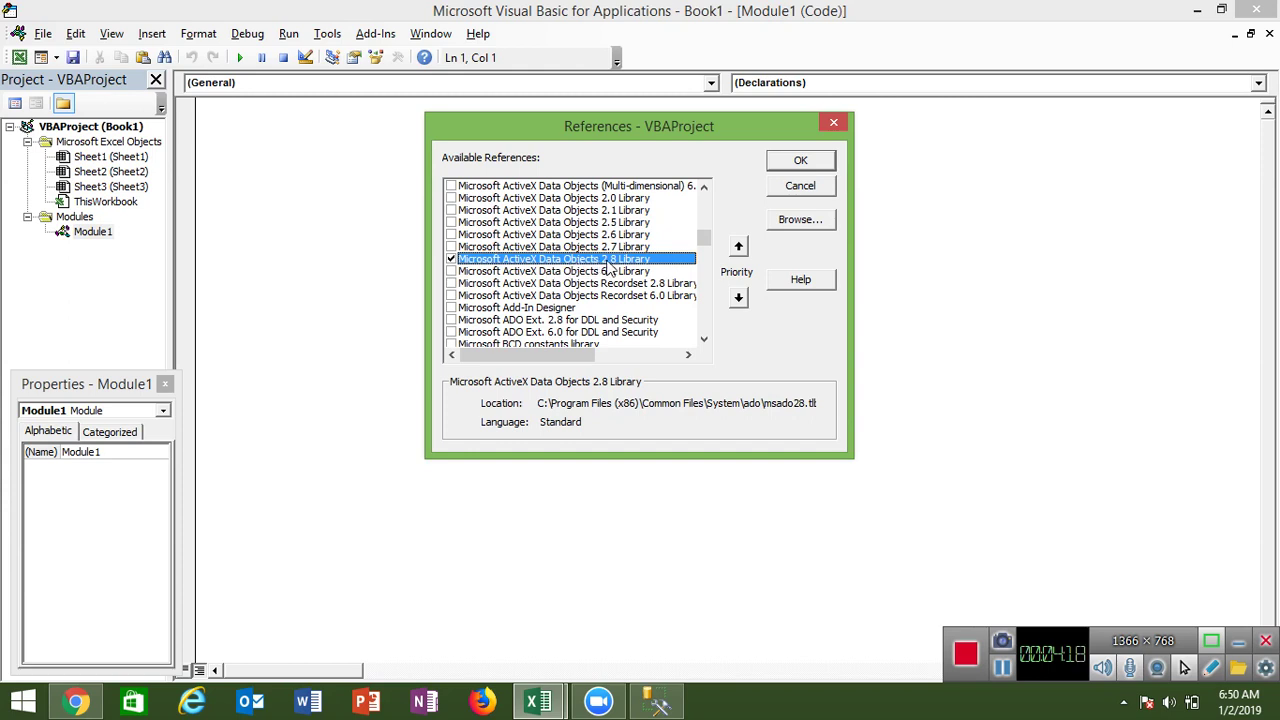
click(786, 163)
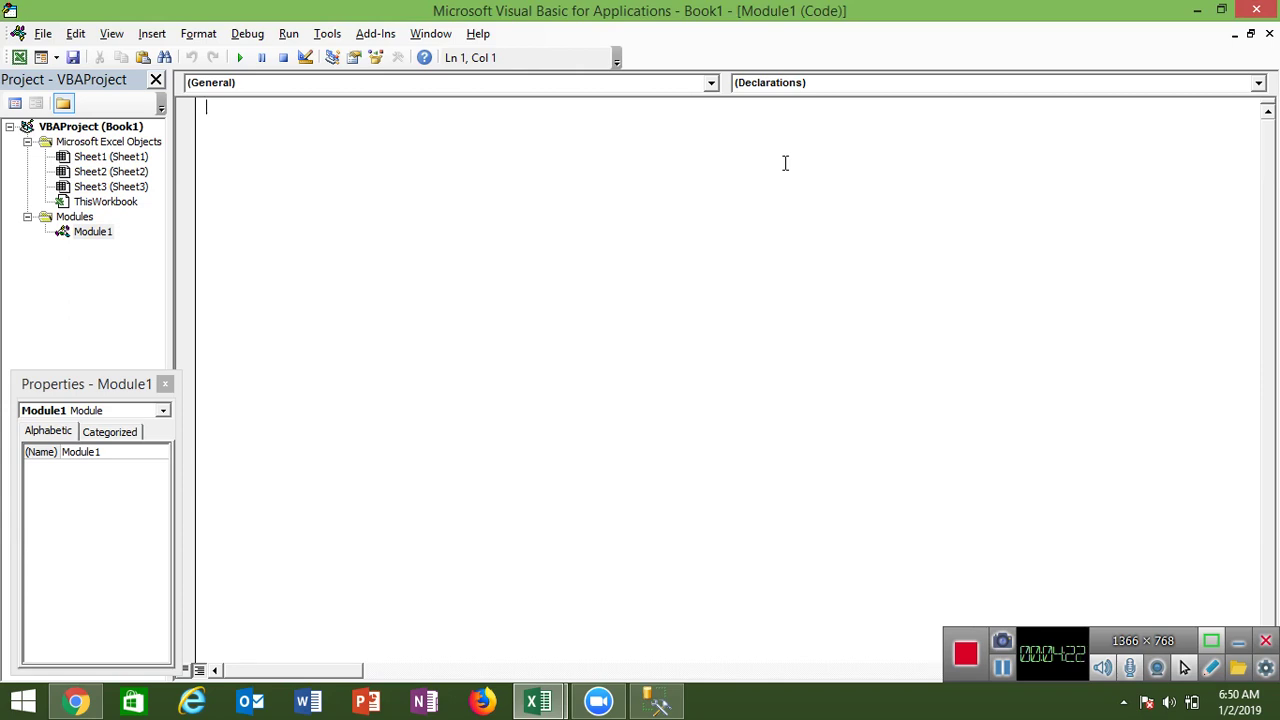
Create the macro header Sub SQLCon() in Module1.
text(sub )
text(re)
key(BackSpace)
key(BackSpace)
text(SQL)
text(Con)
text(())
key(Return)
key(Return)
key(Return)
key(Return)
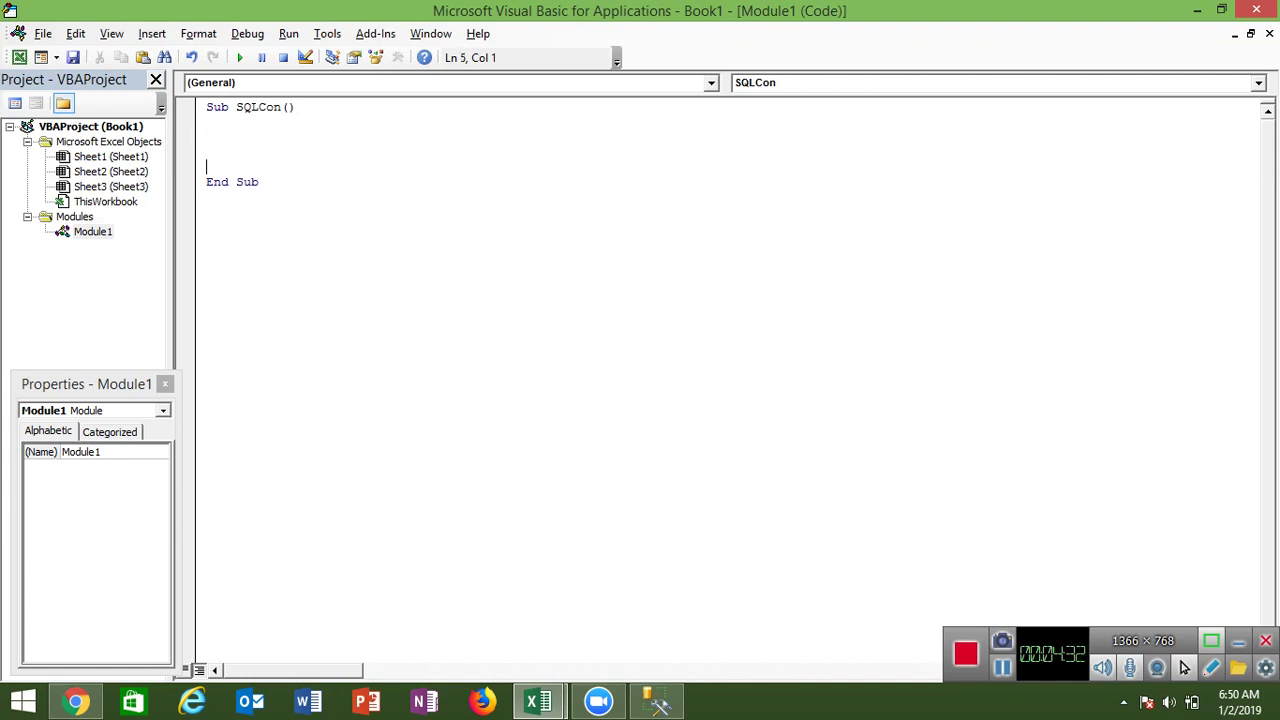
key(Return)
Declare 'Dim cn As ADODB.Connection' inside SQLCon.
text(dim )
text(cn)
key(BackSpace)
key(BackSpace)
key(BackSpace)
key(BackSpace)
key(BackSpace)
key(BackSpace)
key(BackSpace)
key(Up)
key(Up)
text(d)
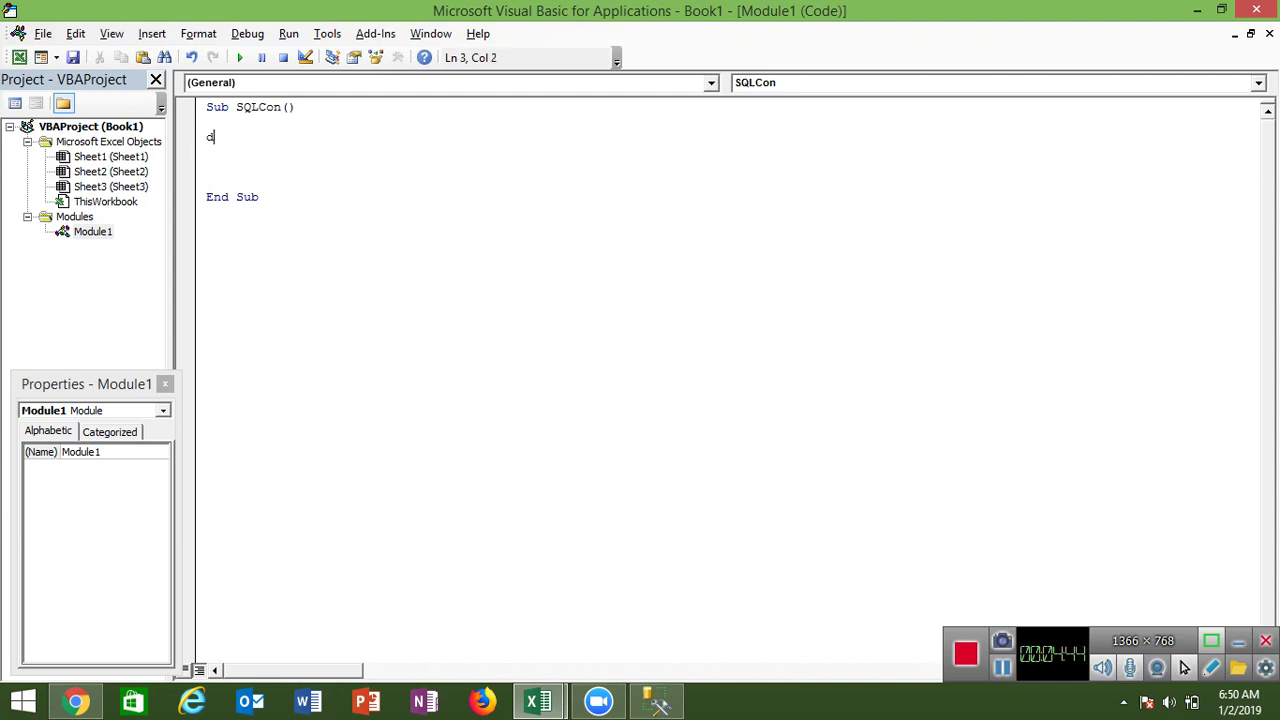
text(im cn )
text(a)
text(s )
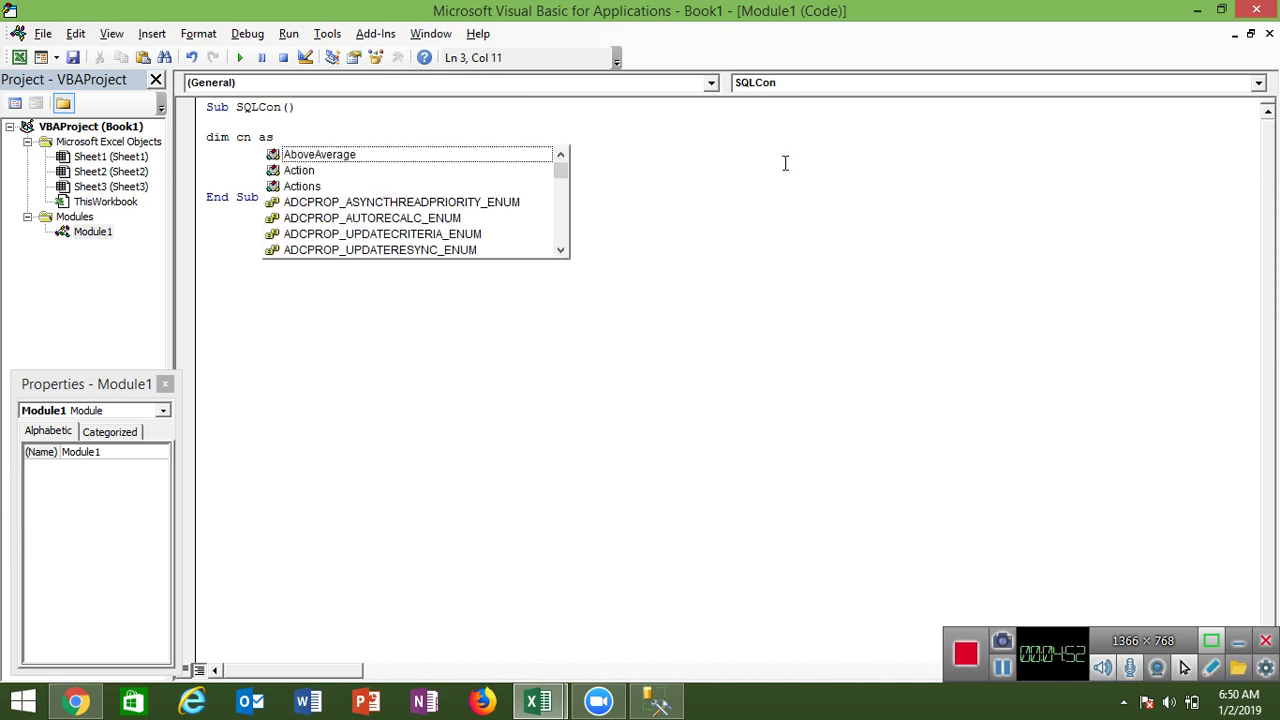
text(ad)
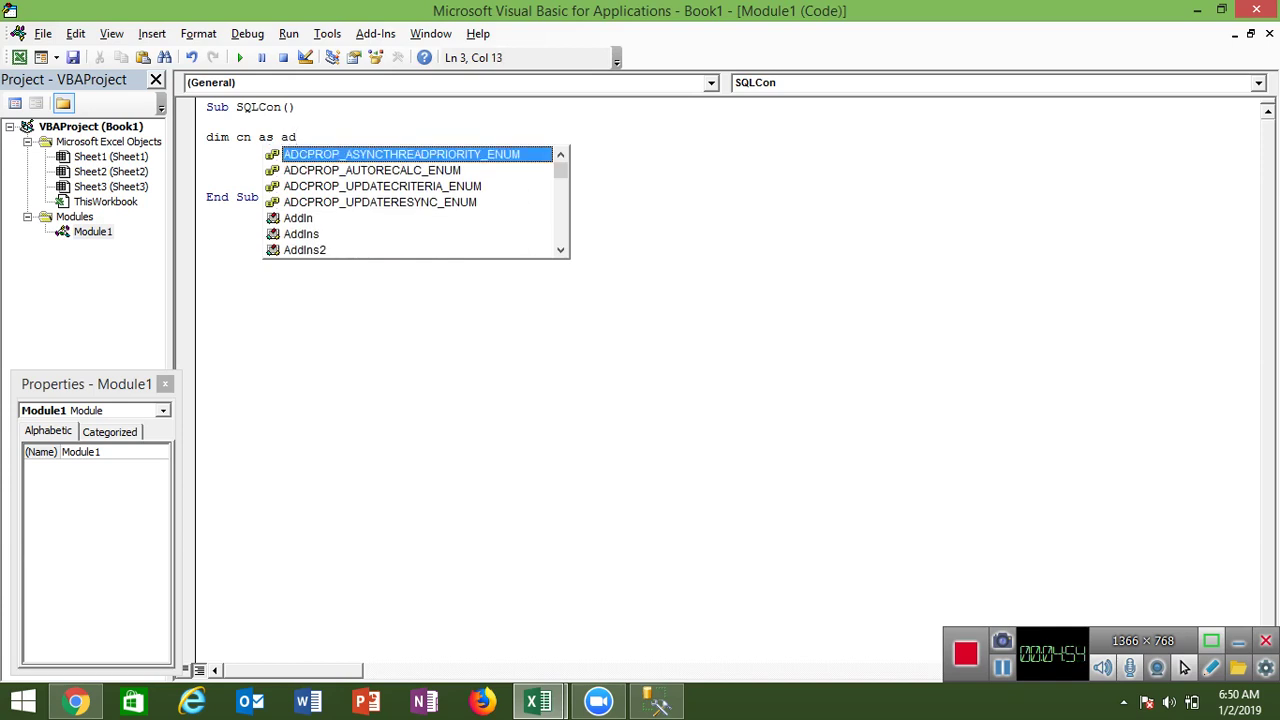
text(o)
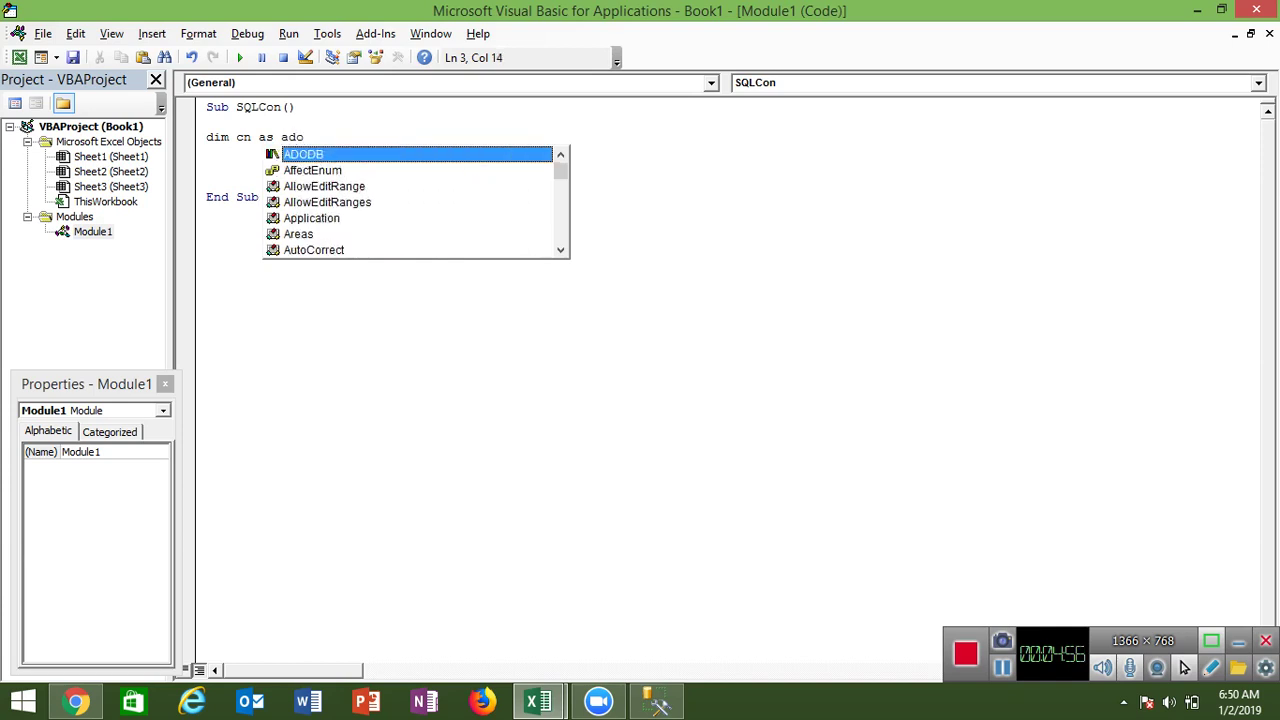
key(Tab)
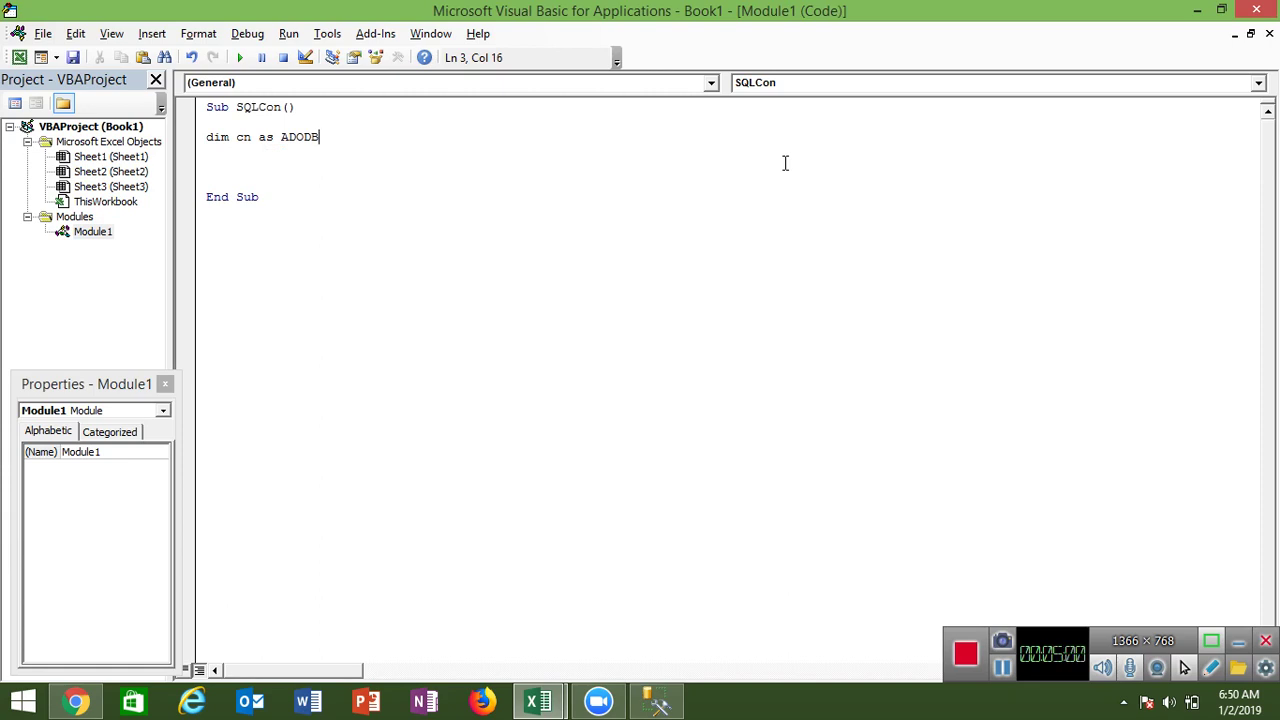
text(.c)
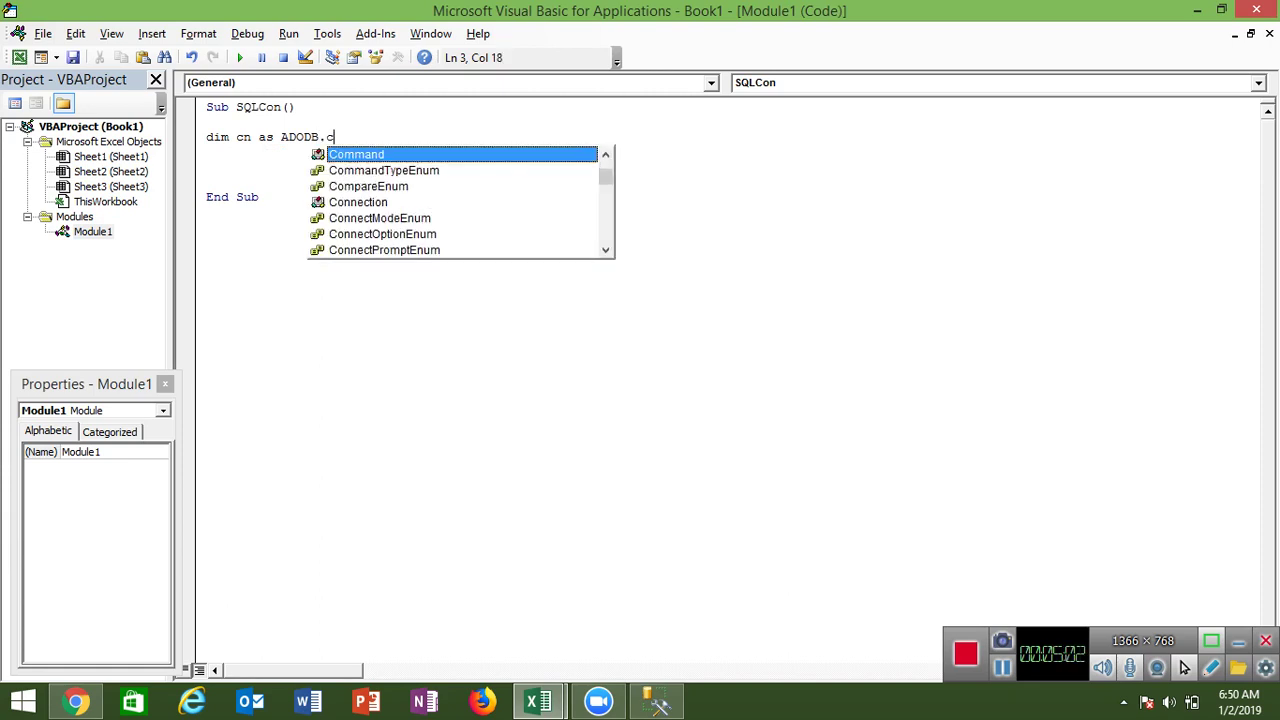
text(o)
key(Down)
key(Down)
key(Down)
key(Tab)
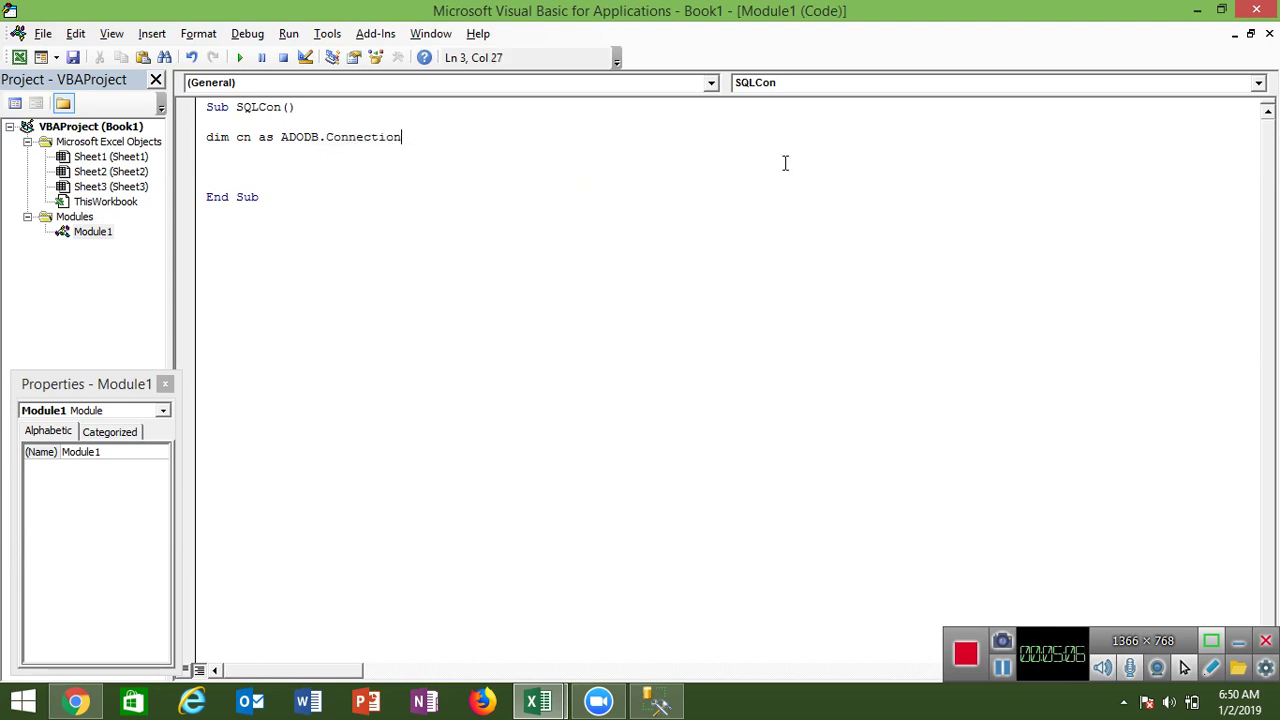
key(Return)
Declare 'Dim rs As ADODB.Recordset' on the next line.
text(di)
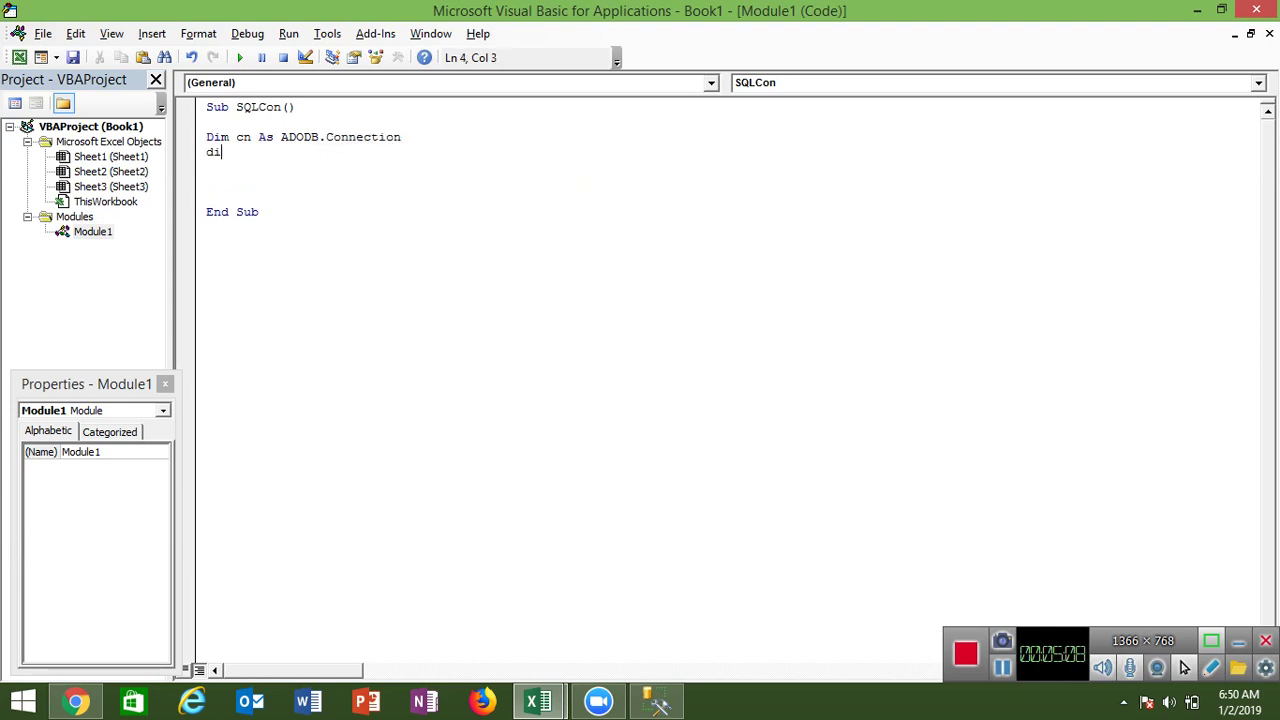
text(m rs )
text(as )
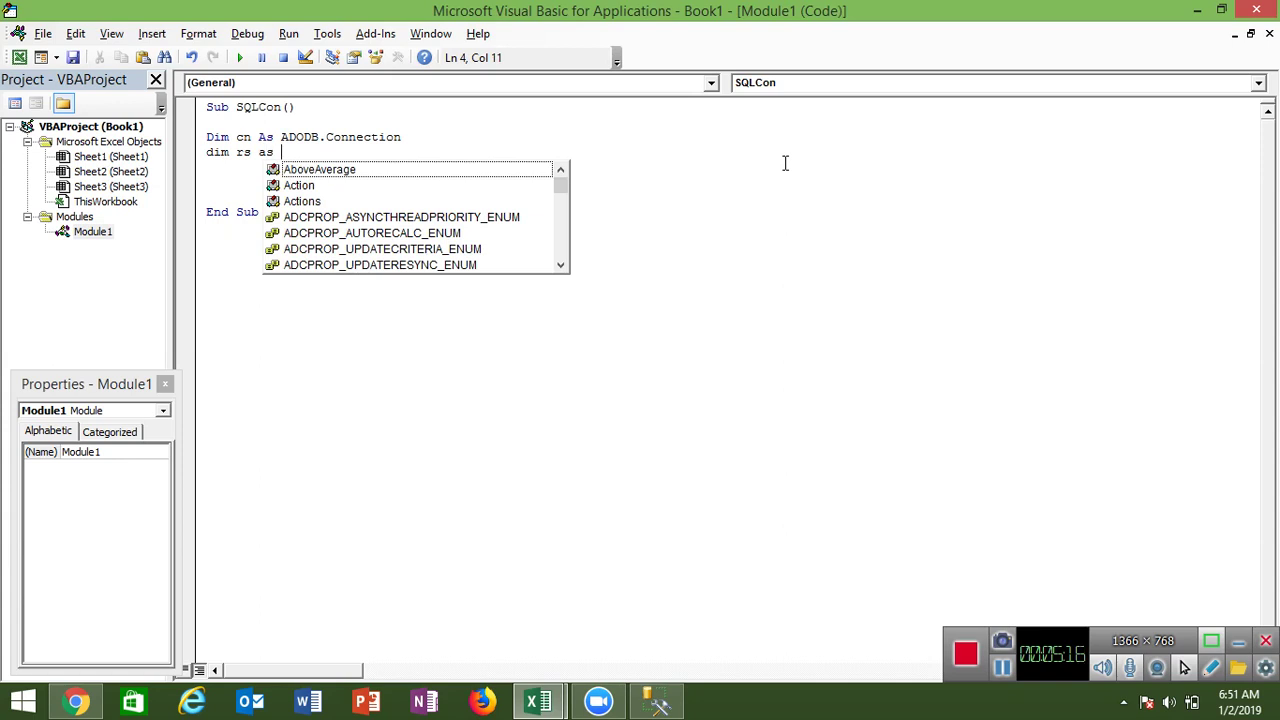
text(ado)
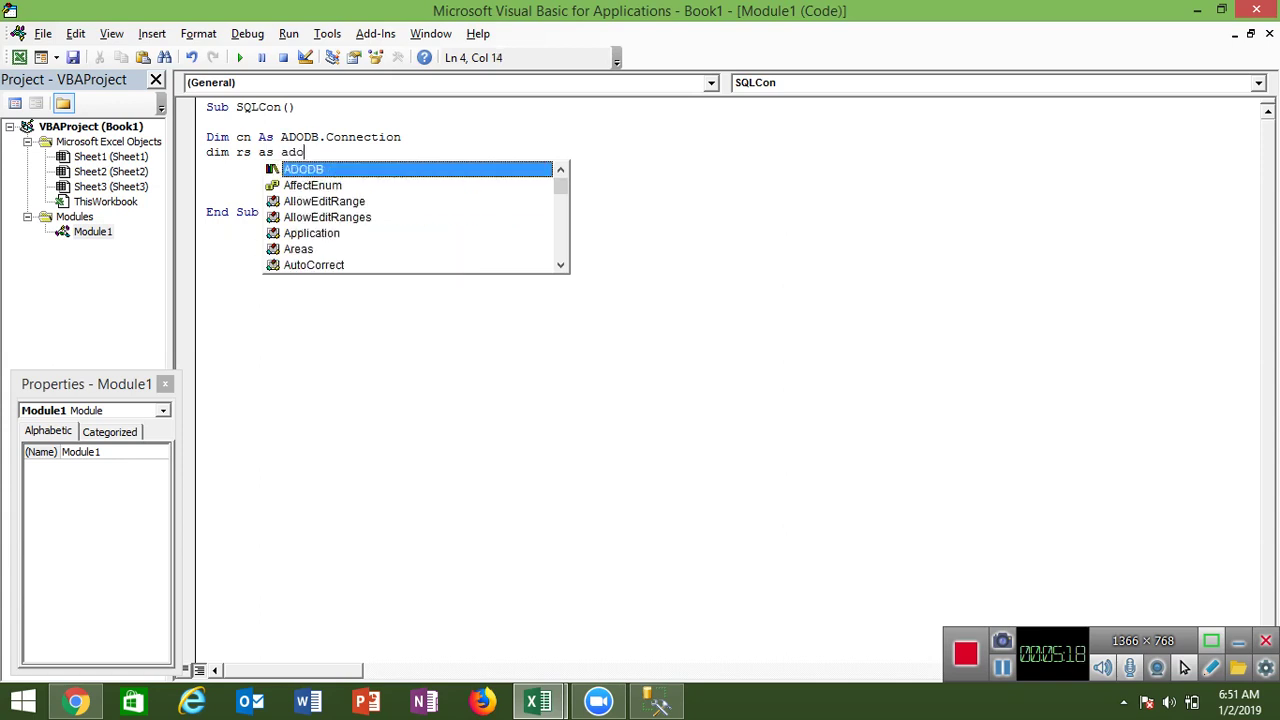
text(d)
key(Tab)
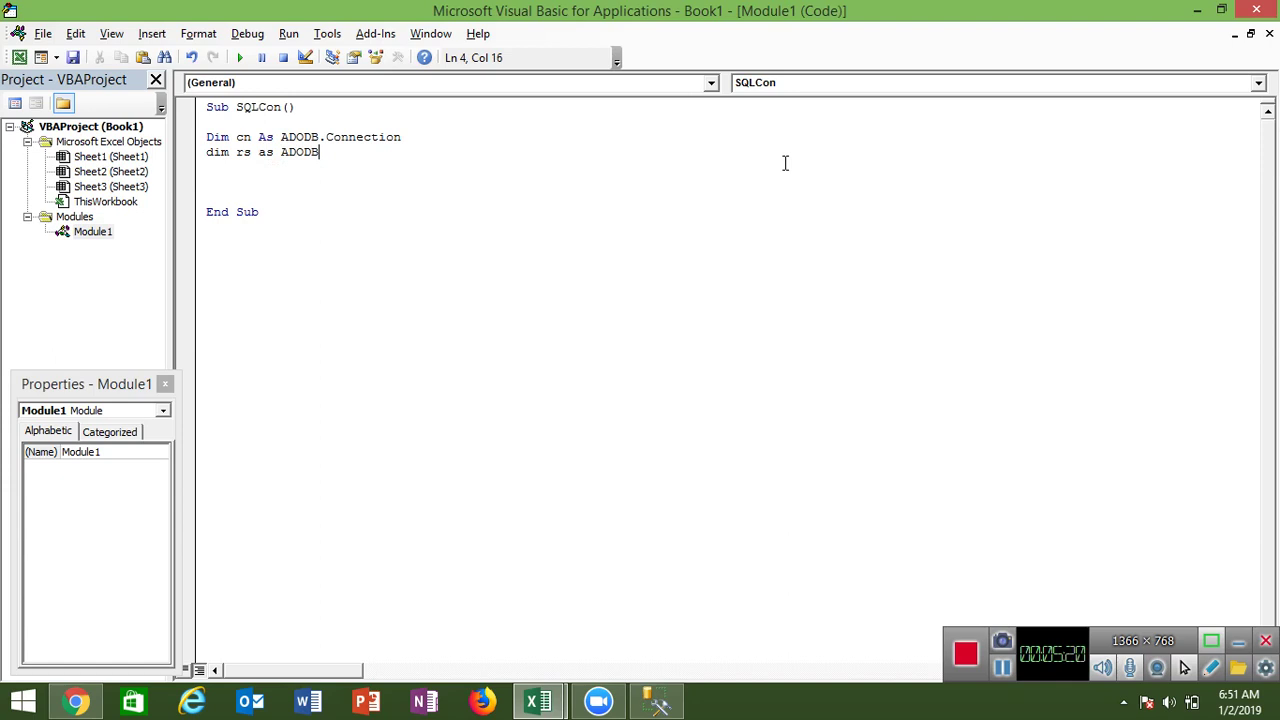
text(.r)
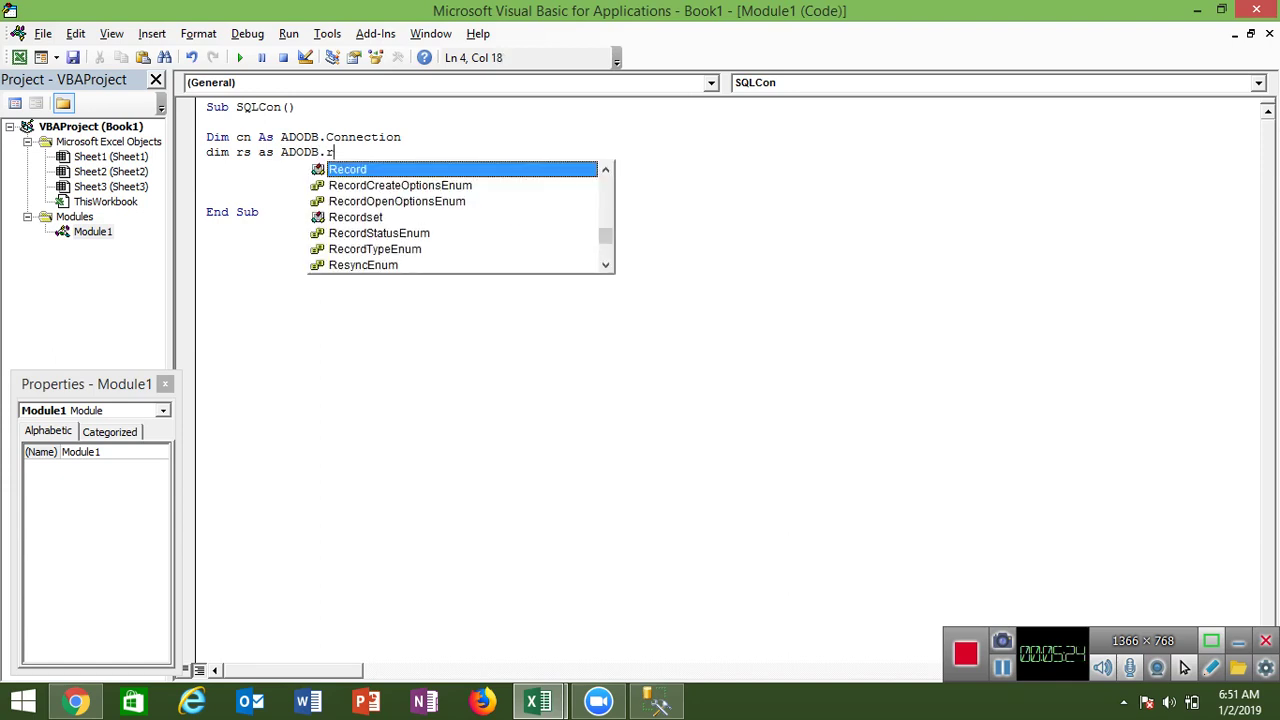
text(e)
key(Down)
key(Down)
key(Down)
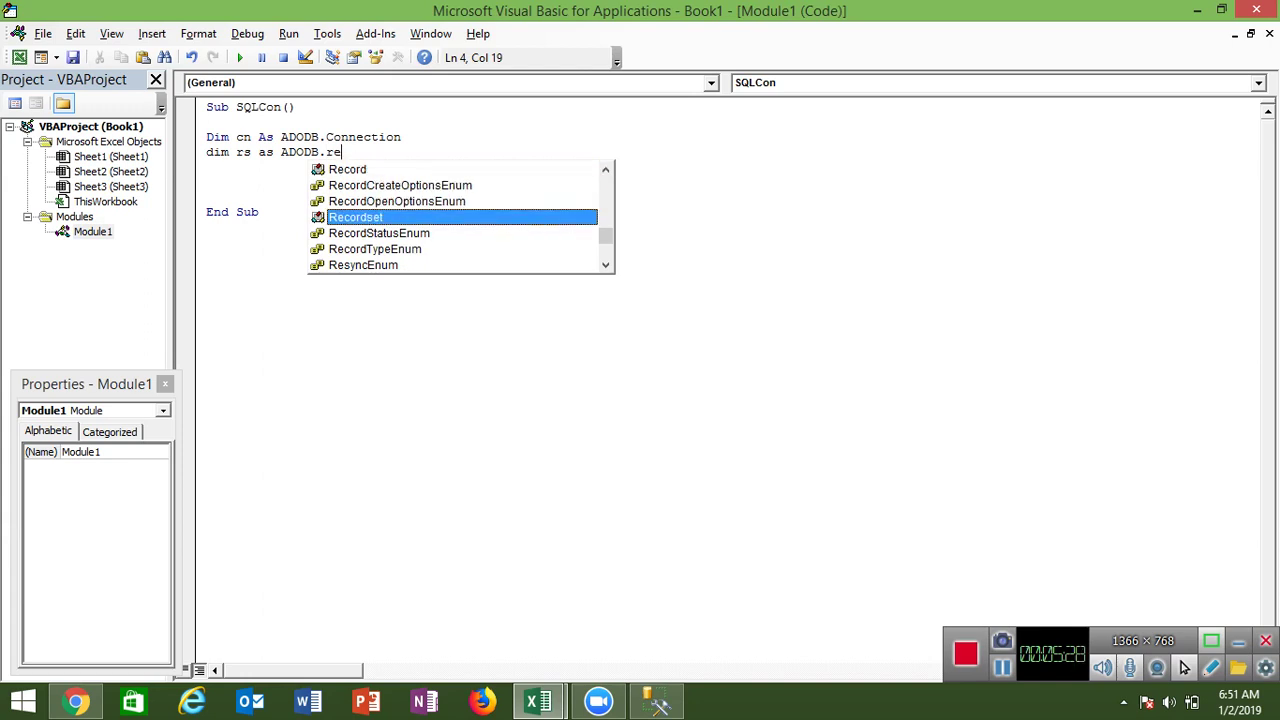
key(Tab)
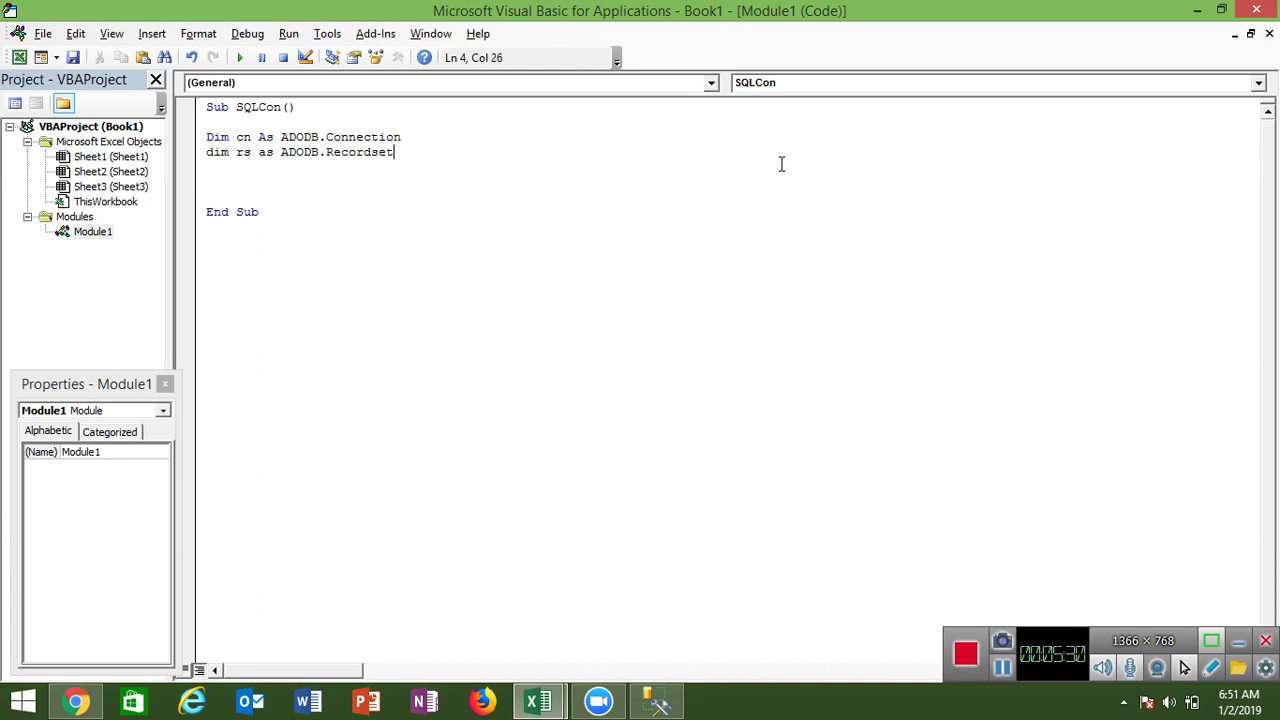
Add 'Set cn = New ADODB.Connection' below the declarations.
key(Return)
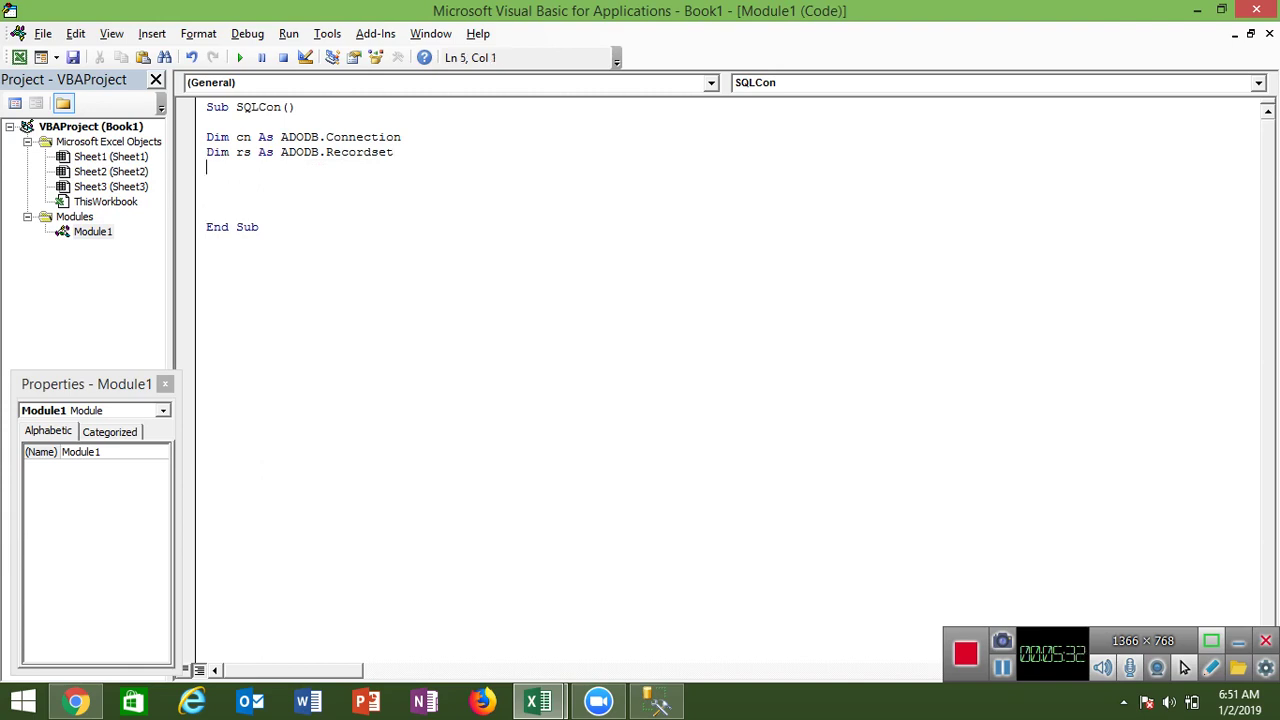
key(Return)
key(Return)
text(s)
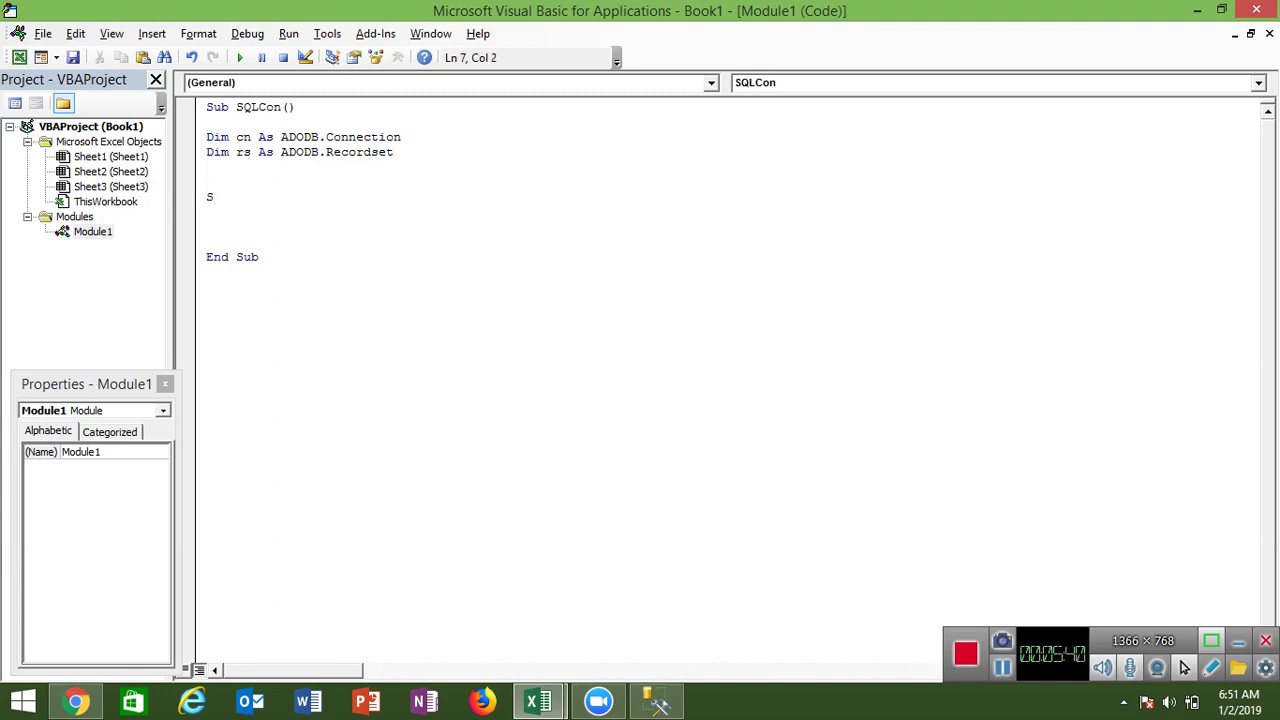
text(ET)
text( CN)
text( = N)
text(EW )
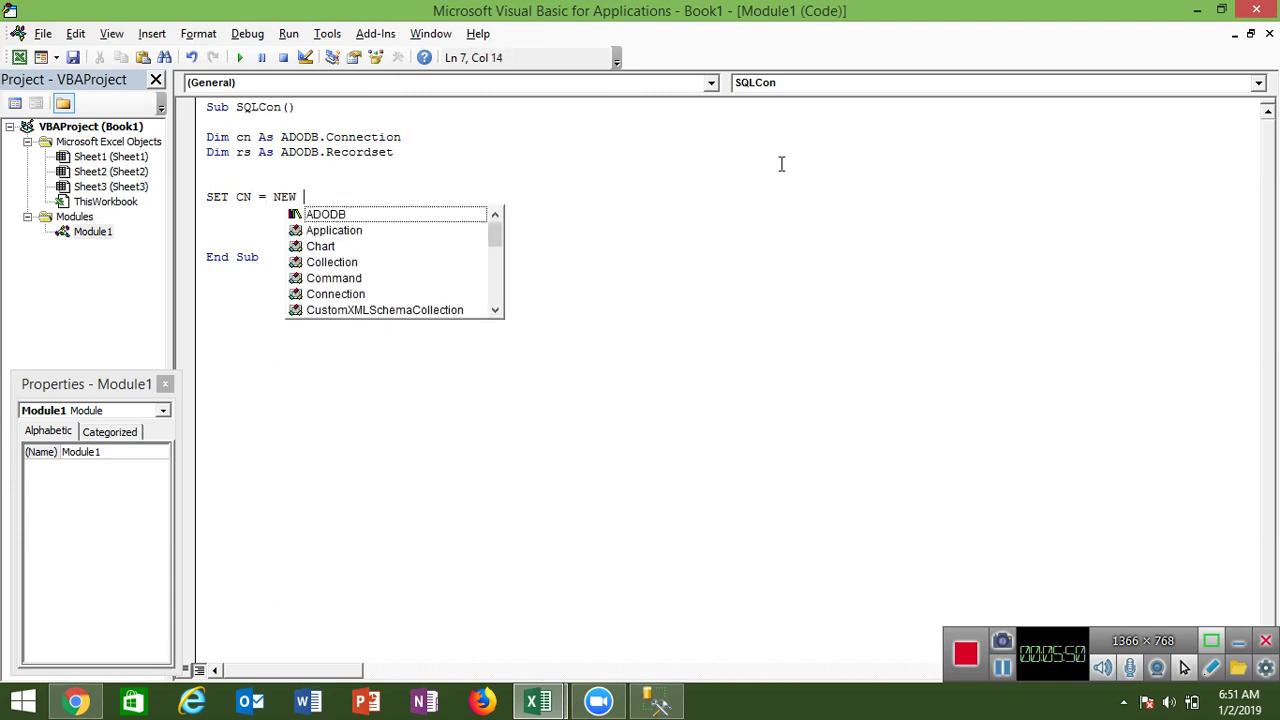
text(ADO)
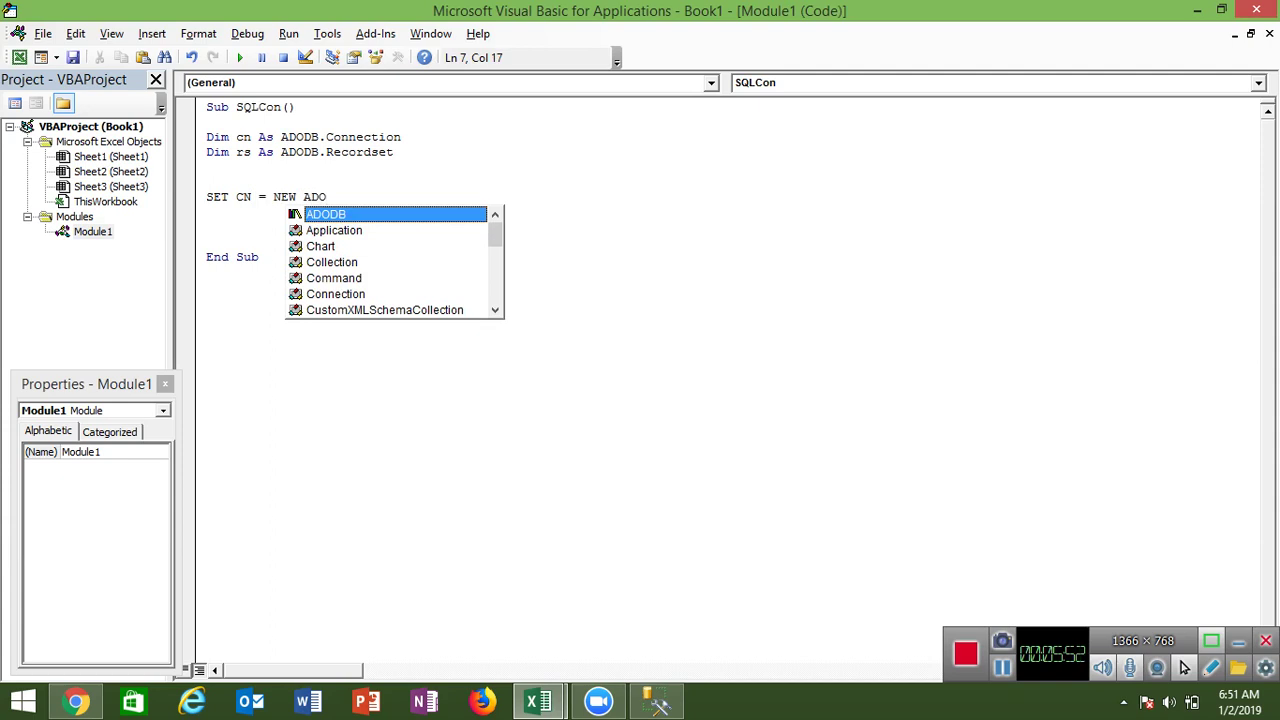
key(Tab)
text(.)
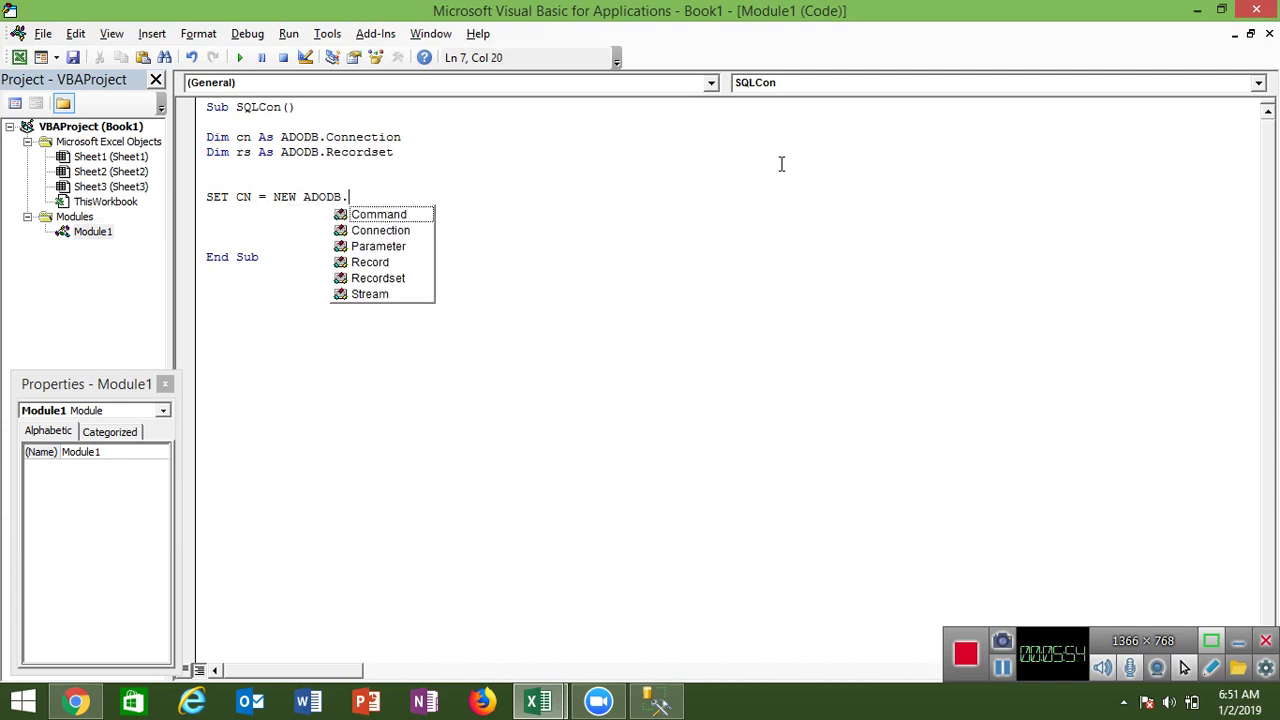
text(C)
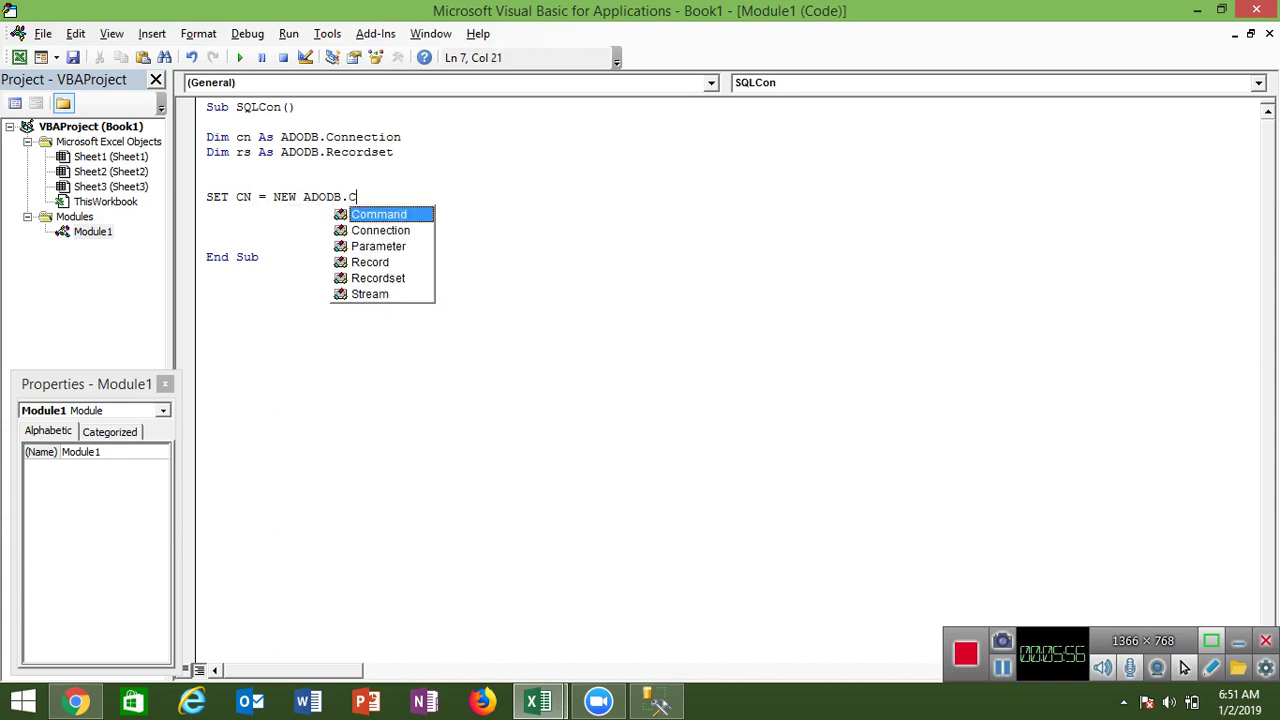
text(O)
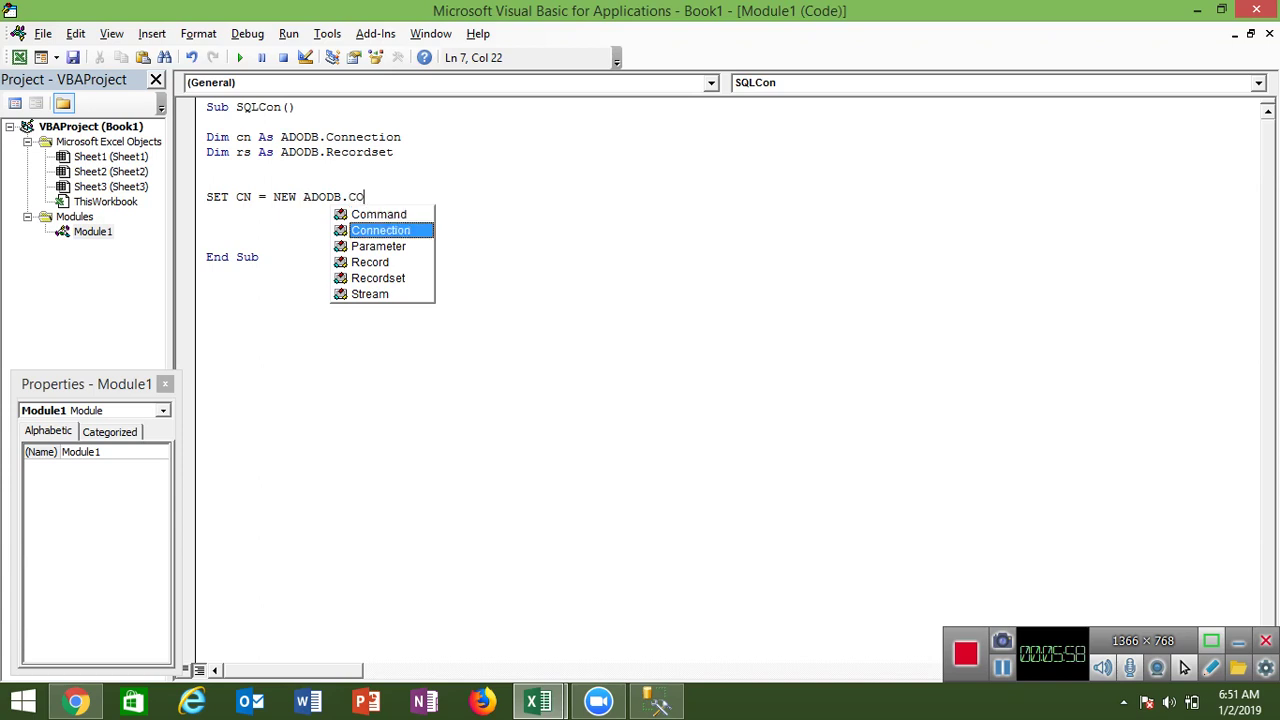
key(Tab)
key(Return)
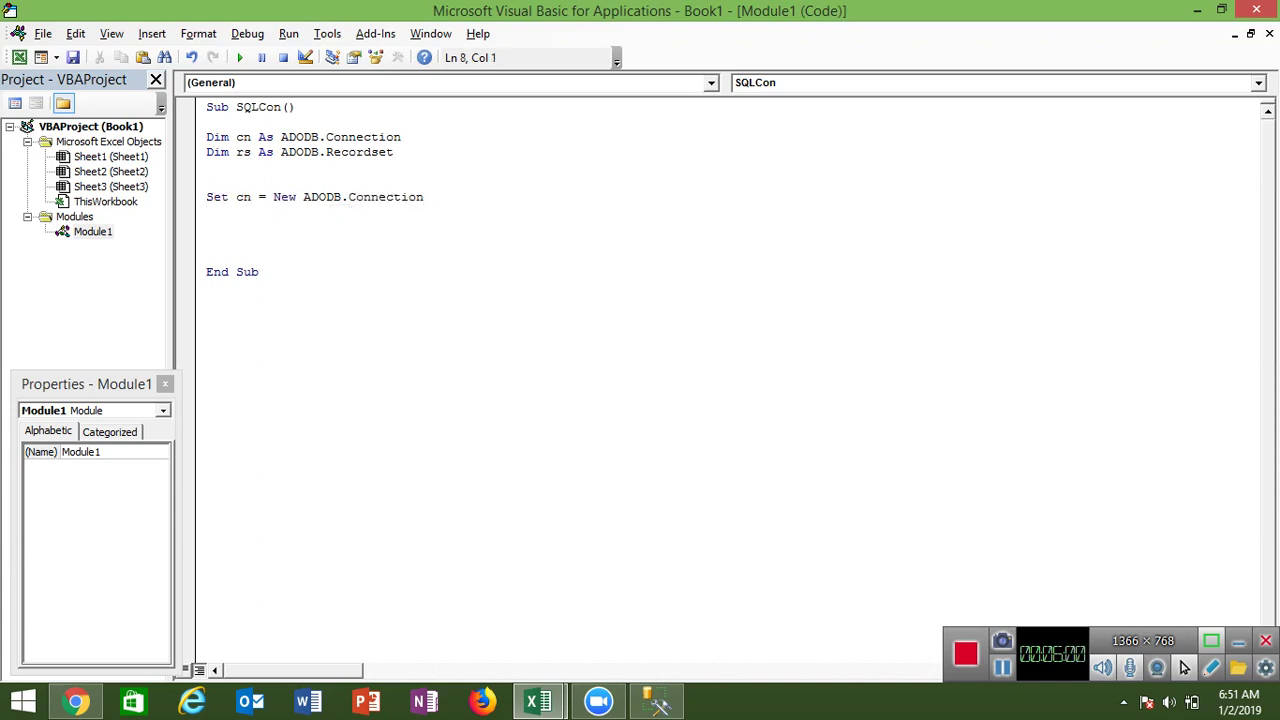
Add 'Set rs = New ADODB.Recordset' and return to the declarations.
text(SET )
text(RS= )
text(NEW )
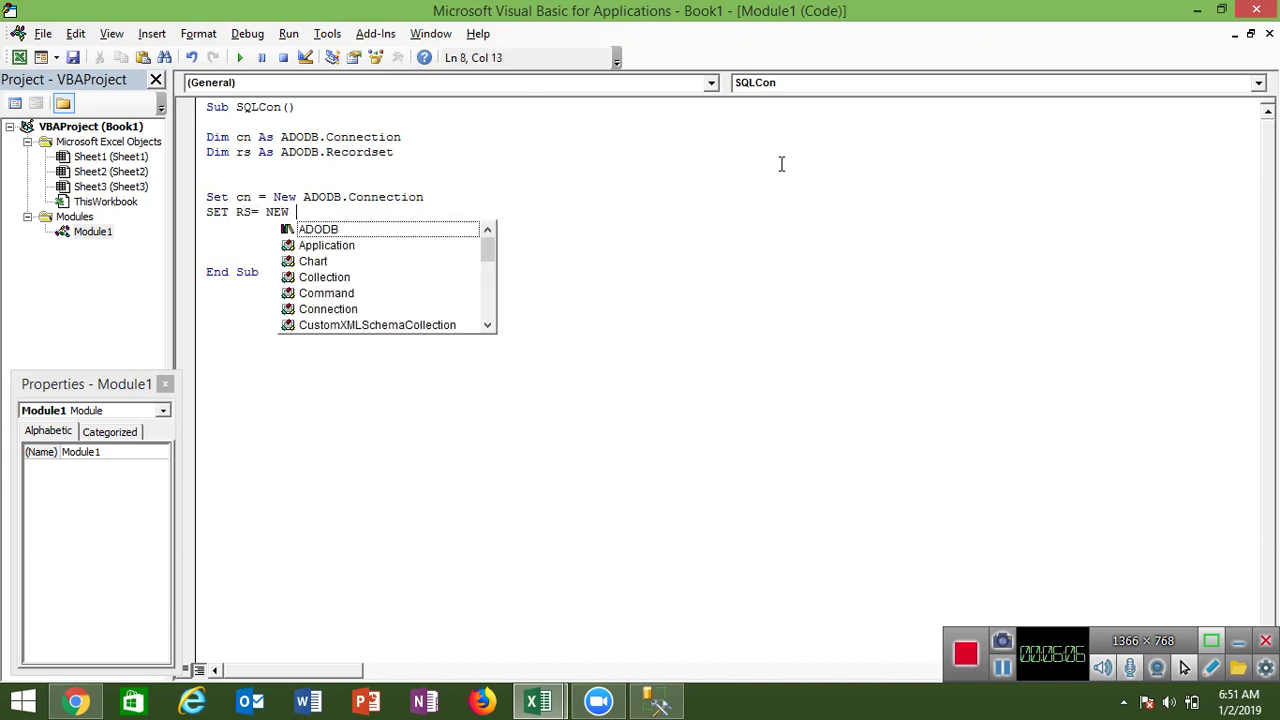
text(AD)
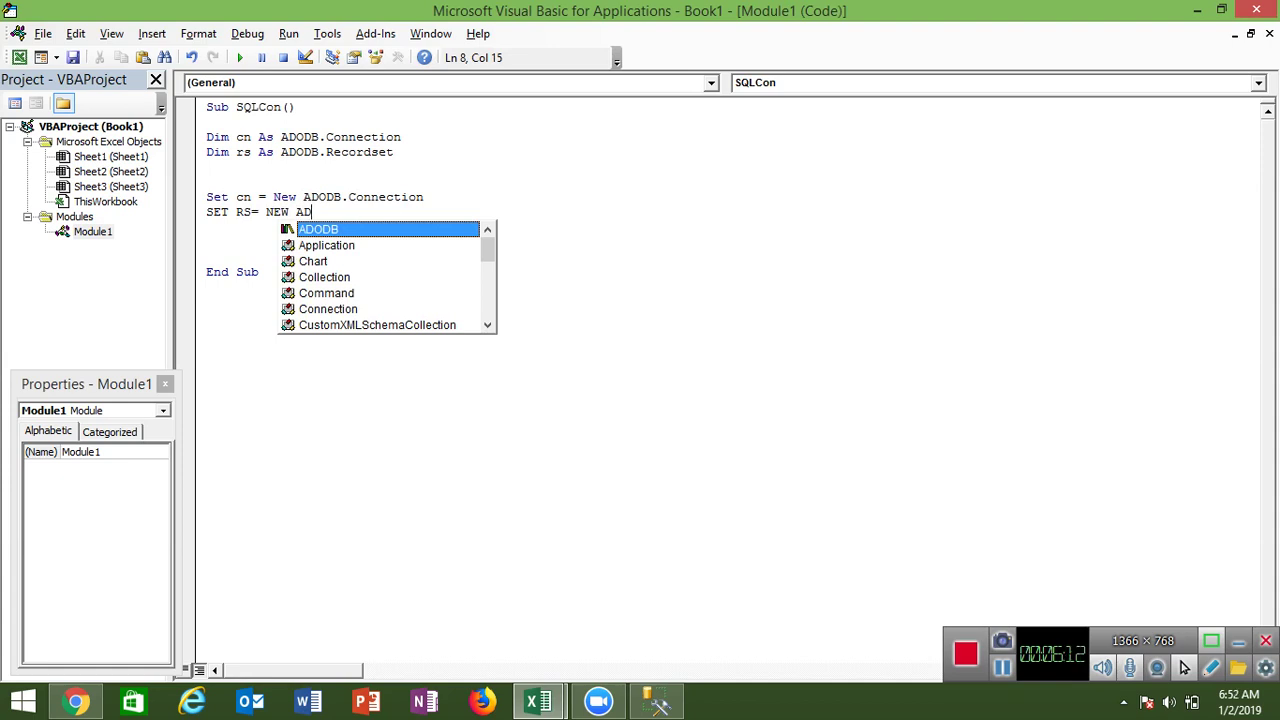
key(Tab)
text(.)
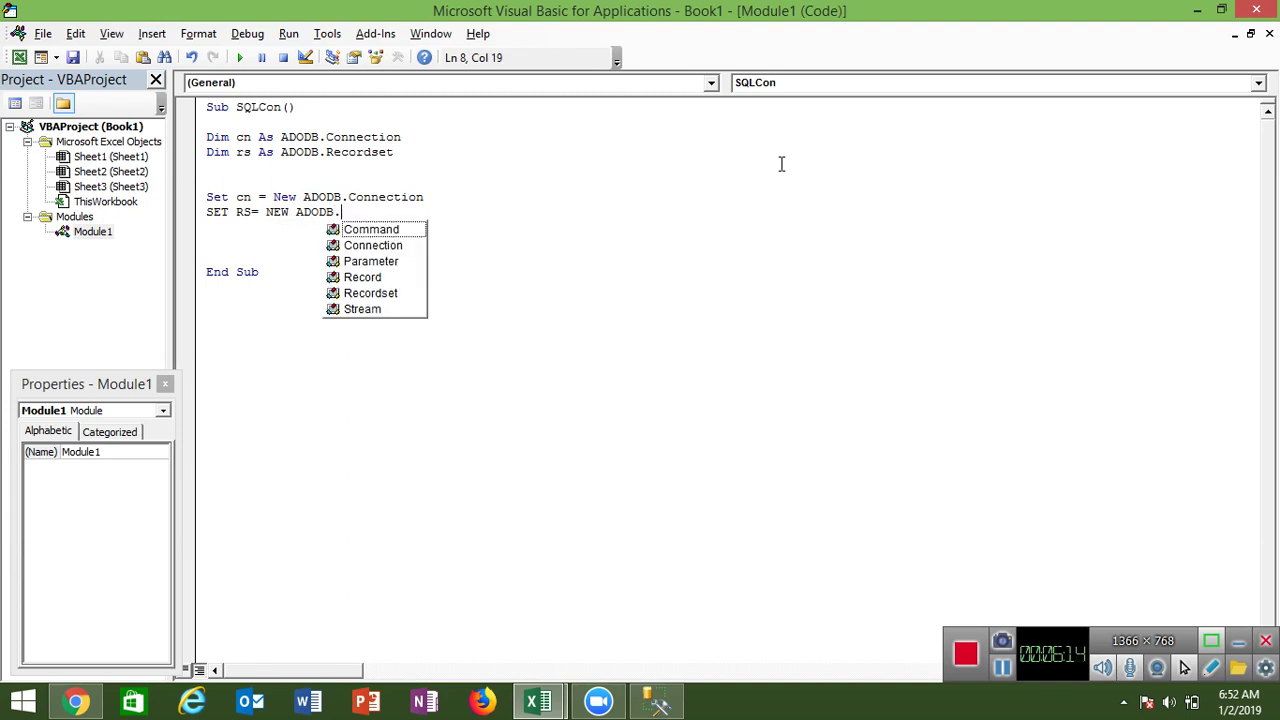
text(re)
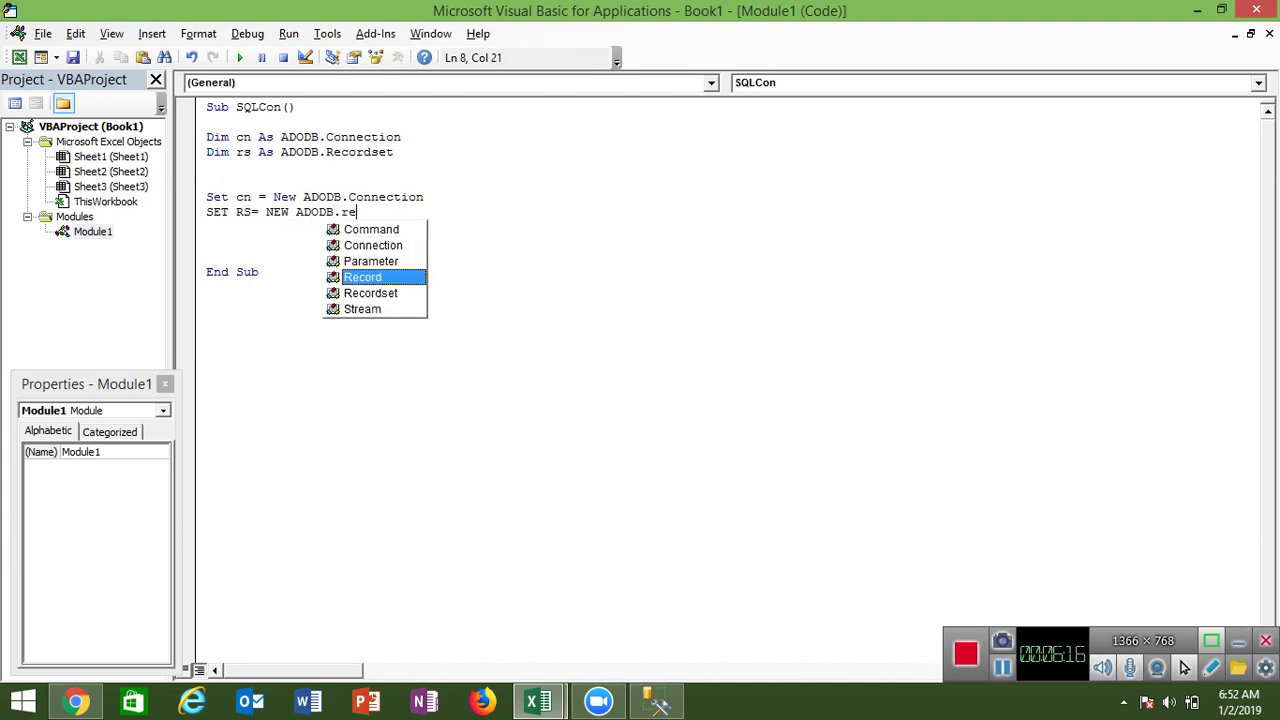
key(Down)
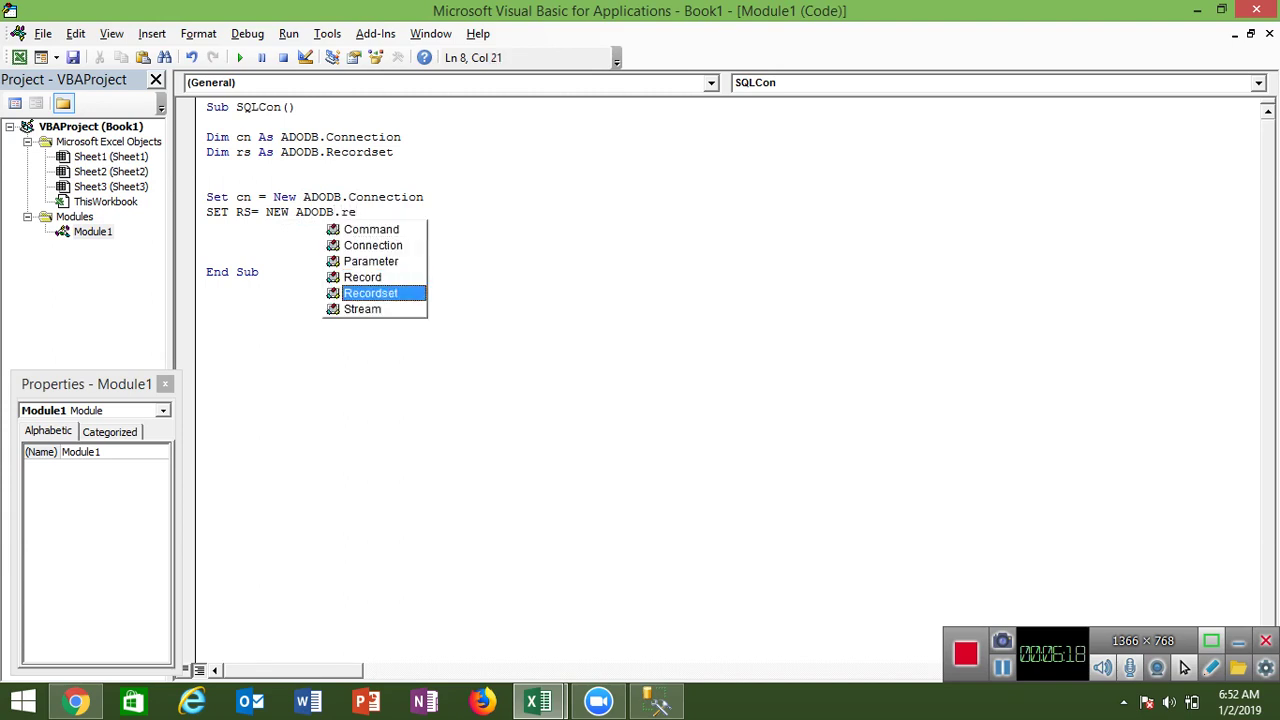
key(Tab)
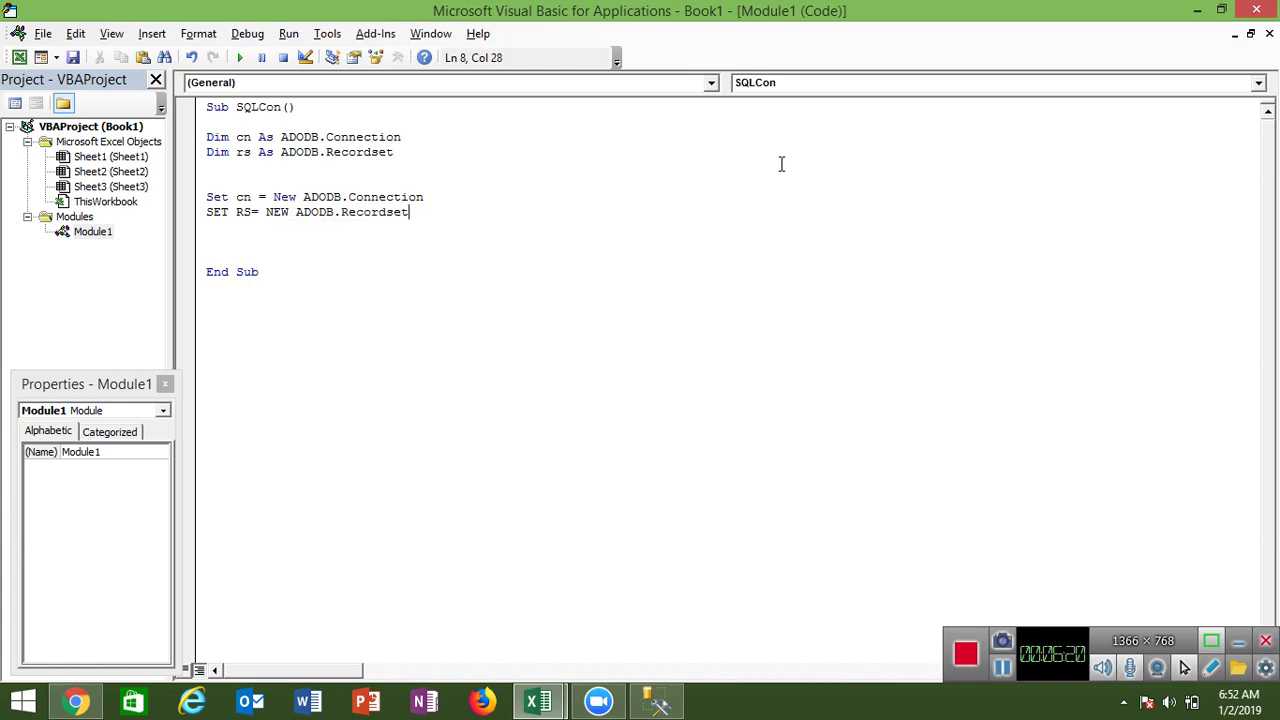
key(Return)
key(Return)
key(Return)
key(Up)
key(Up)
key(Up)
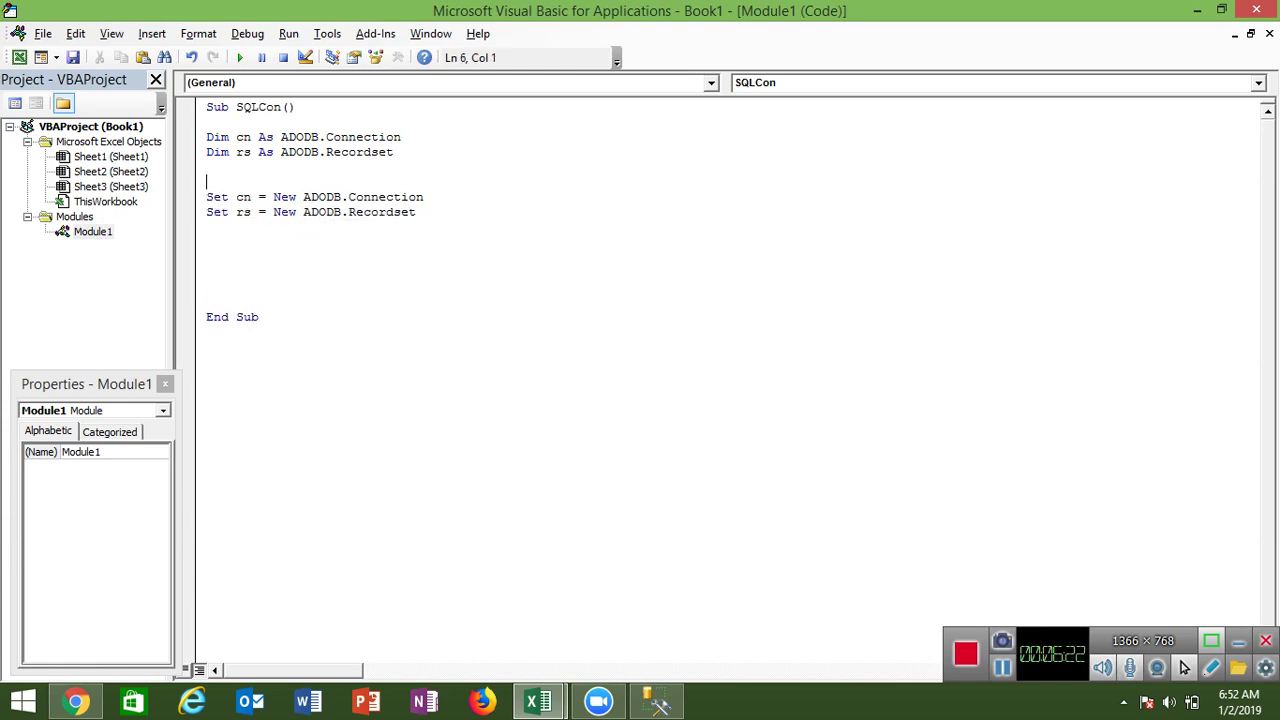
key(Up)
key(Up)
key(Up)
key(shift+Down)
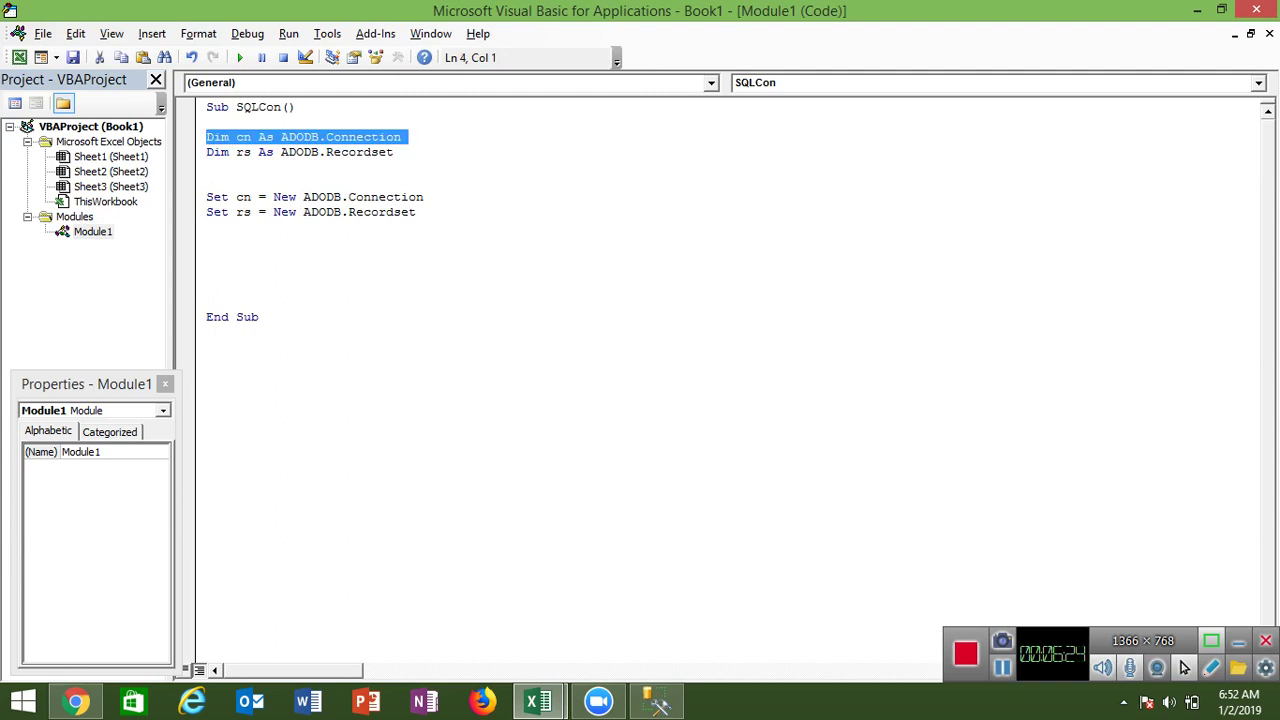
key(shift+Down)
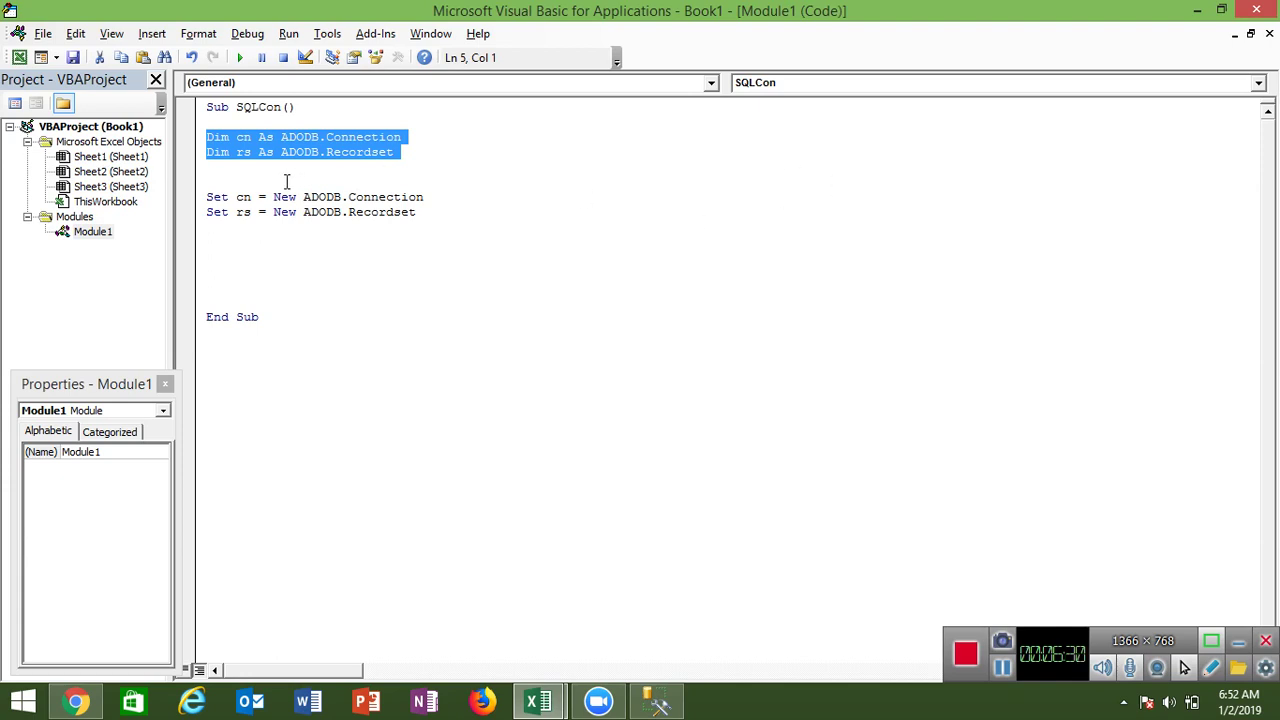
double_click(243, 200)
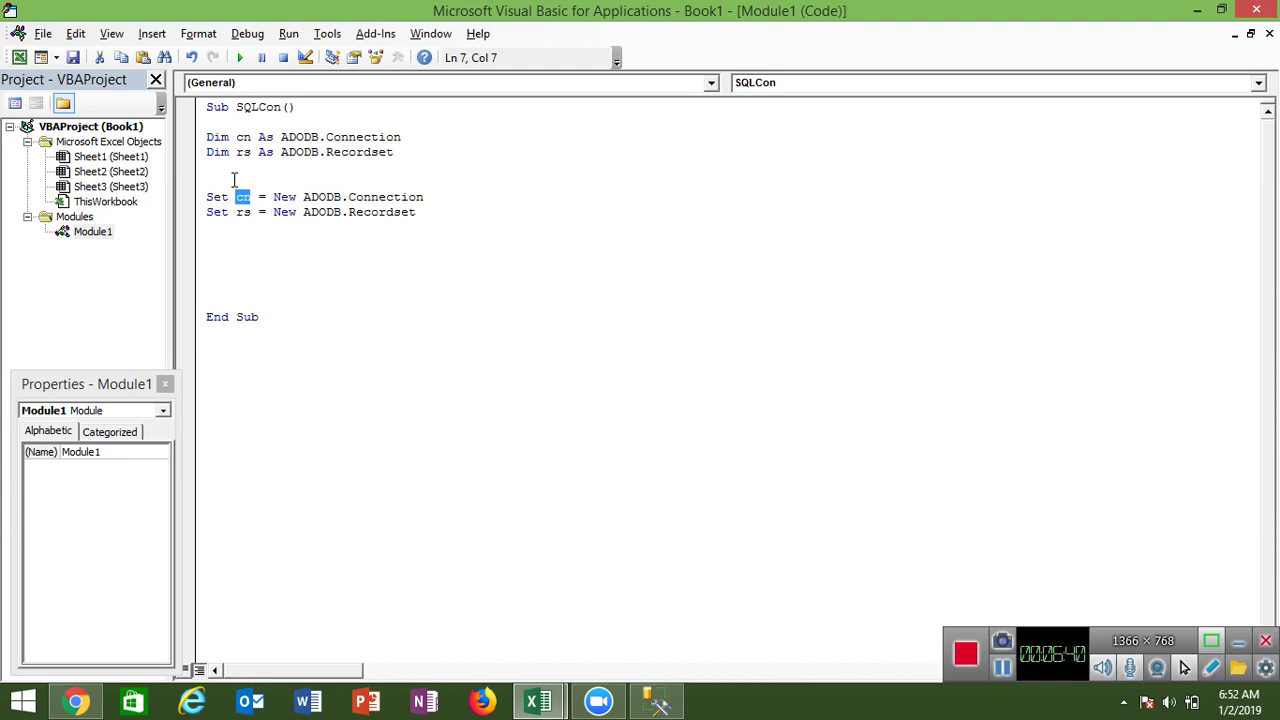
key(Down)
key(Up)
key(Up)
key(Up)
key(Up)
key(Down)
key(Down)
key(Down)
key(Down)
key(Down)
Add cn.Open with the connection string "driver={SQL Server};server=IPT\IPT;database=Sdata" to SQLCon.
text(c)
text(n)
text(.op)
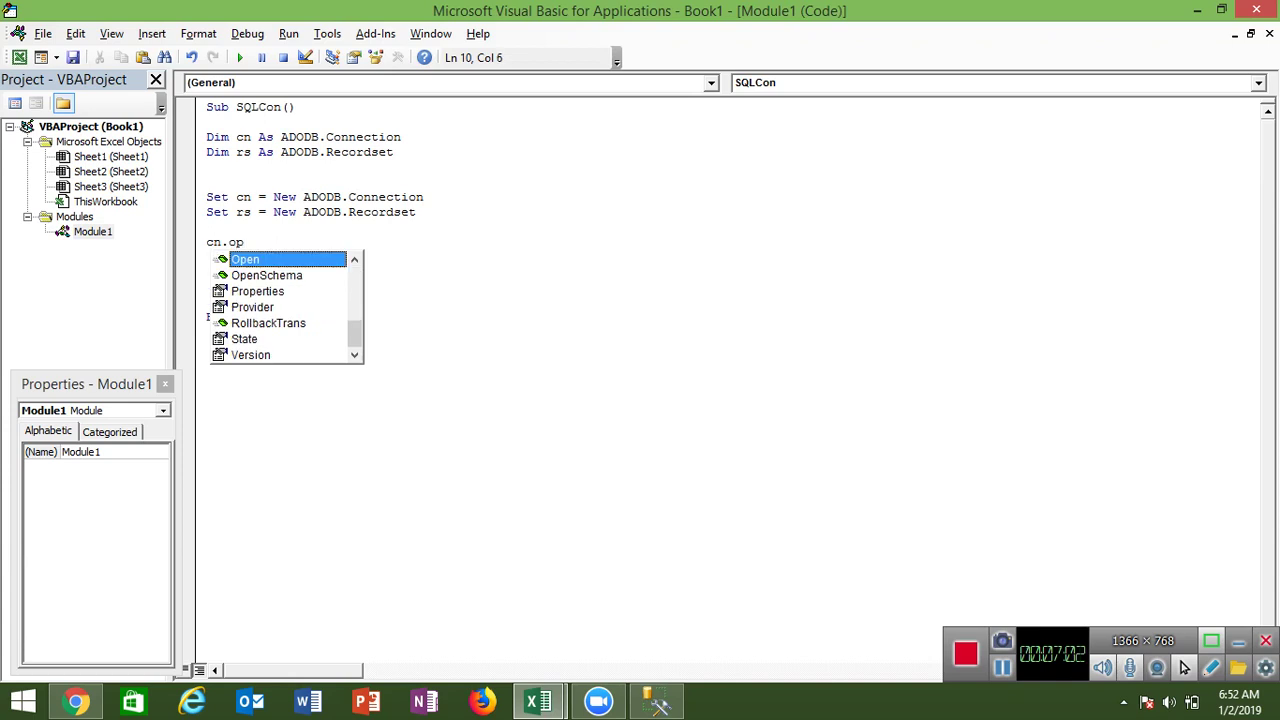
key(Tab)
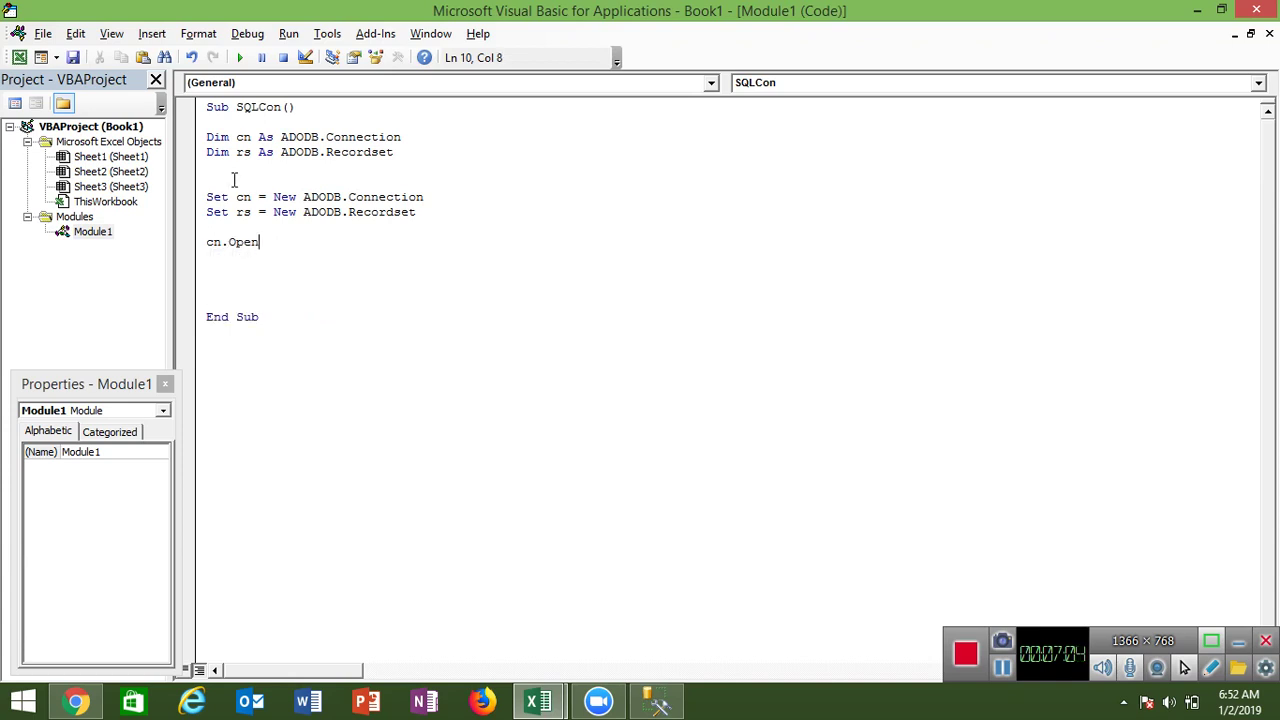
text(")
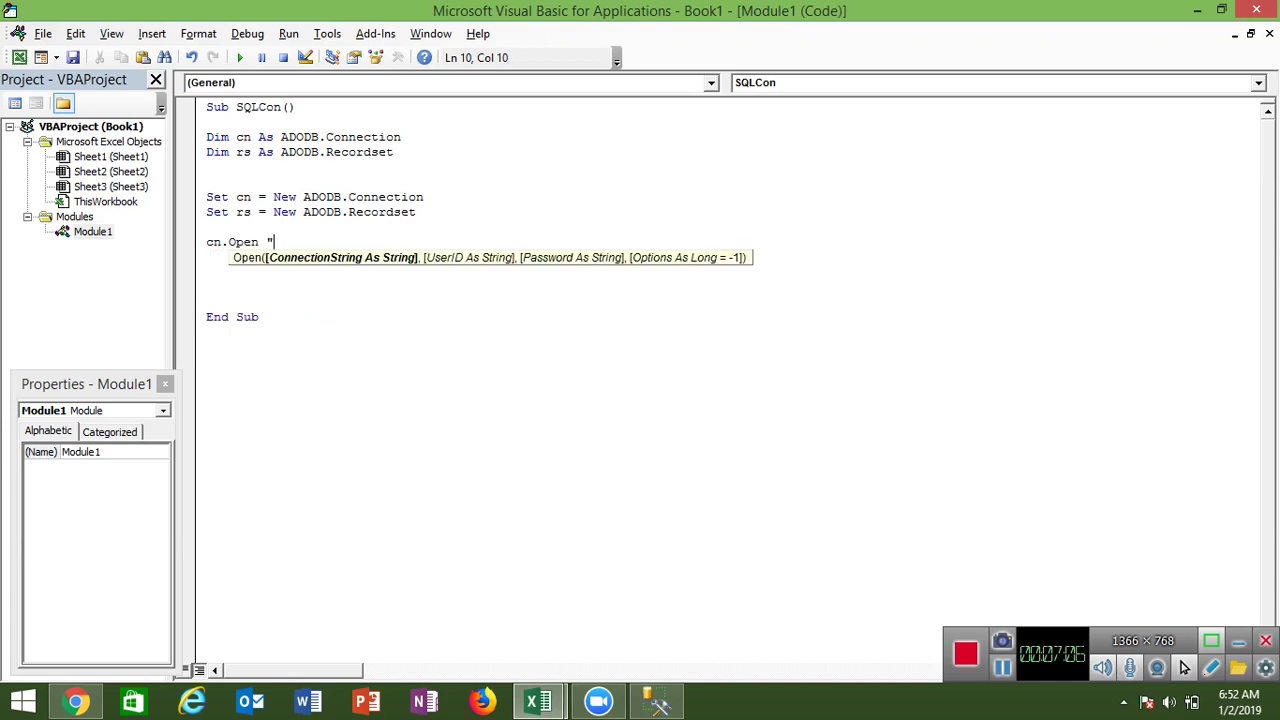
text(dr)
text(iver)
text(=)
text({)
text(SQ)
text(L Se)
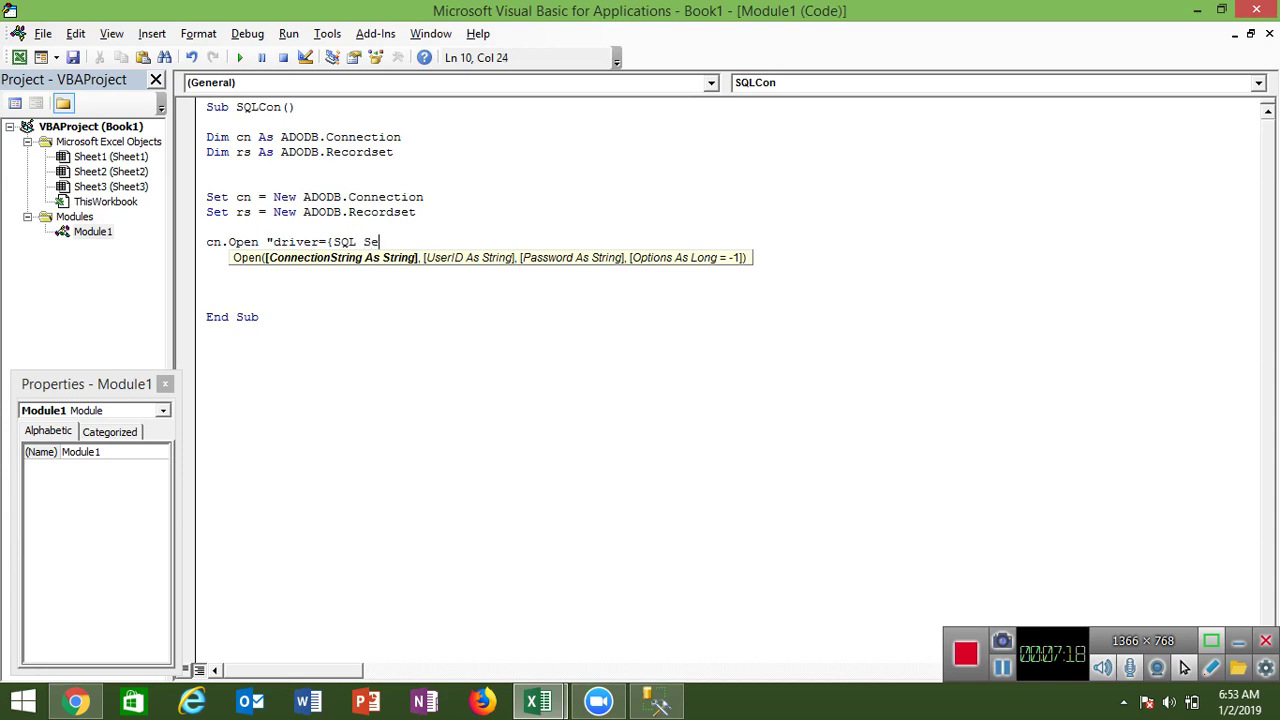
text(rver})
text(;)
text(s)
text(erver)
text(=)
text(")
text(IPT)
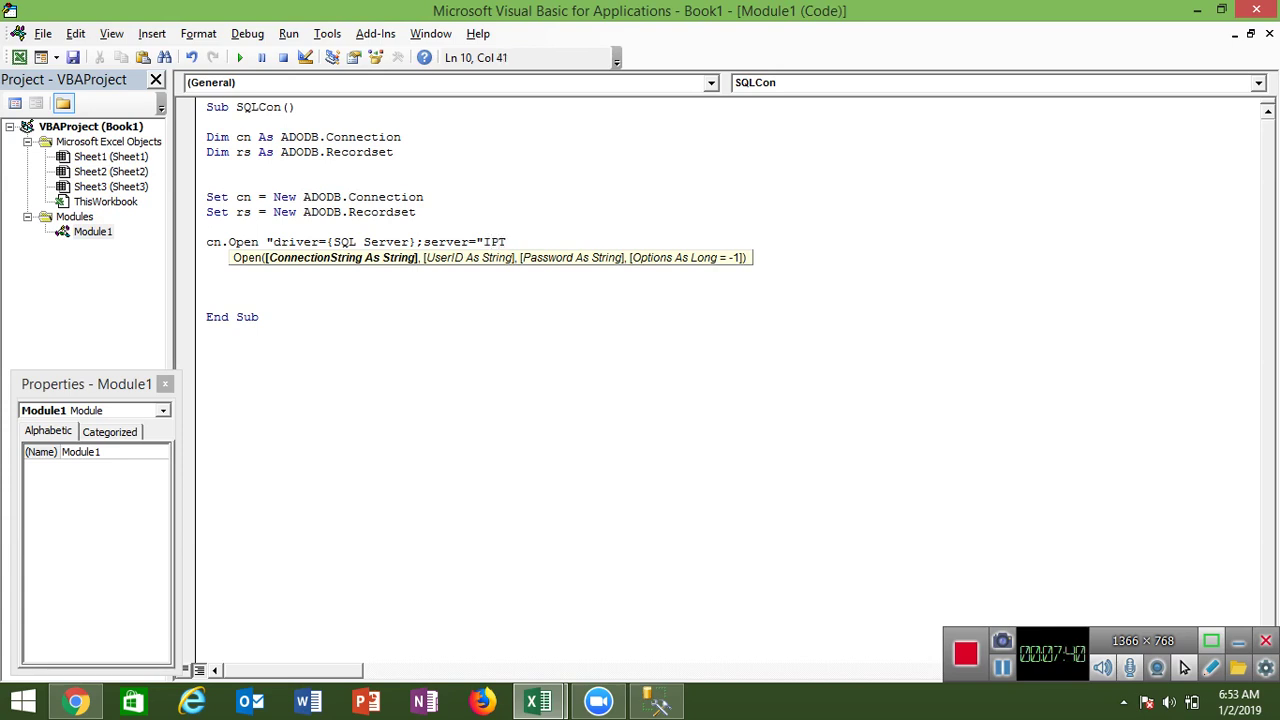
text(\I)
text(PT)
click(481, 242)
key(BackSpace)
click(549, 241)
text(;)
text(data)
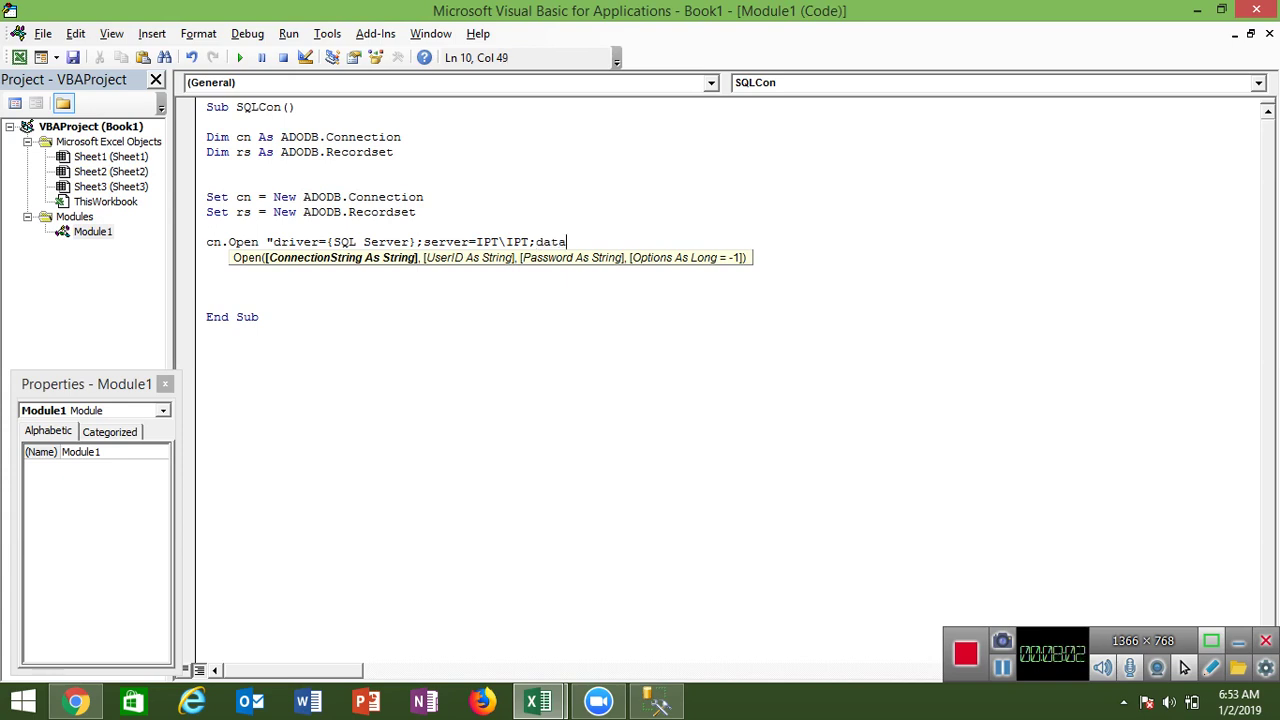
text(base)
text(=S)
text(data)
text(")
key(Down)
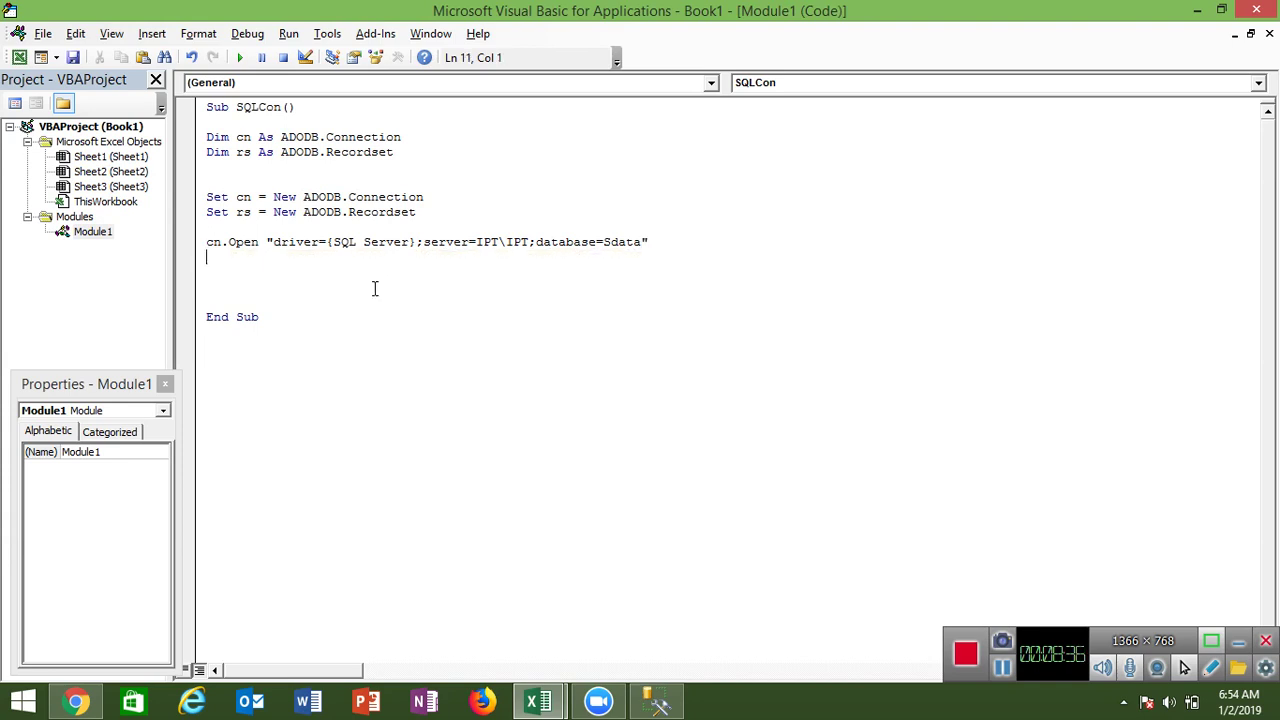
Write rs.Open "select * from table_1", cn, adOpenStatic on a new line.
key(Return)
text(rs)
text(.op)
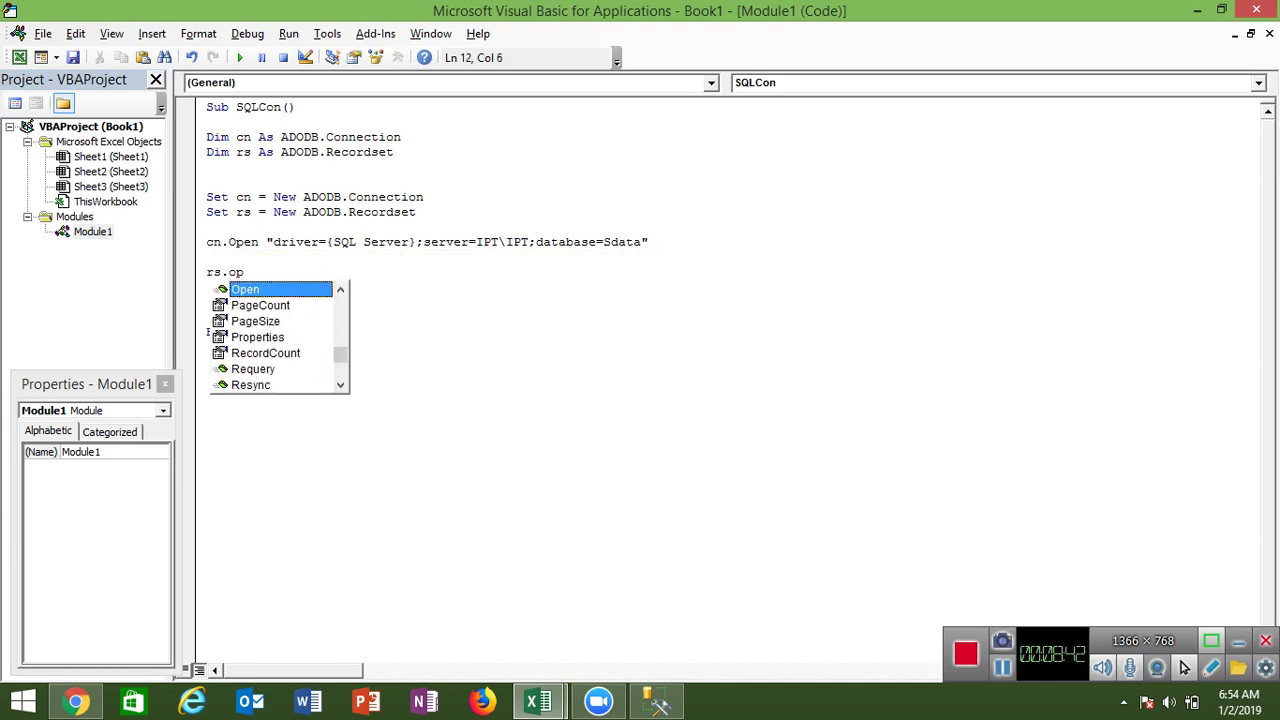
key(Tab)
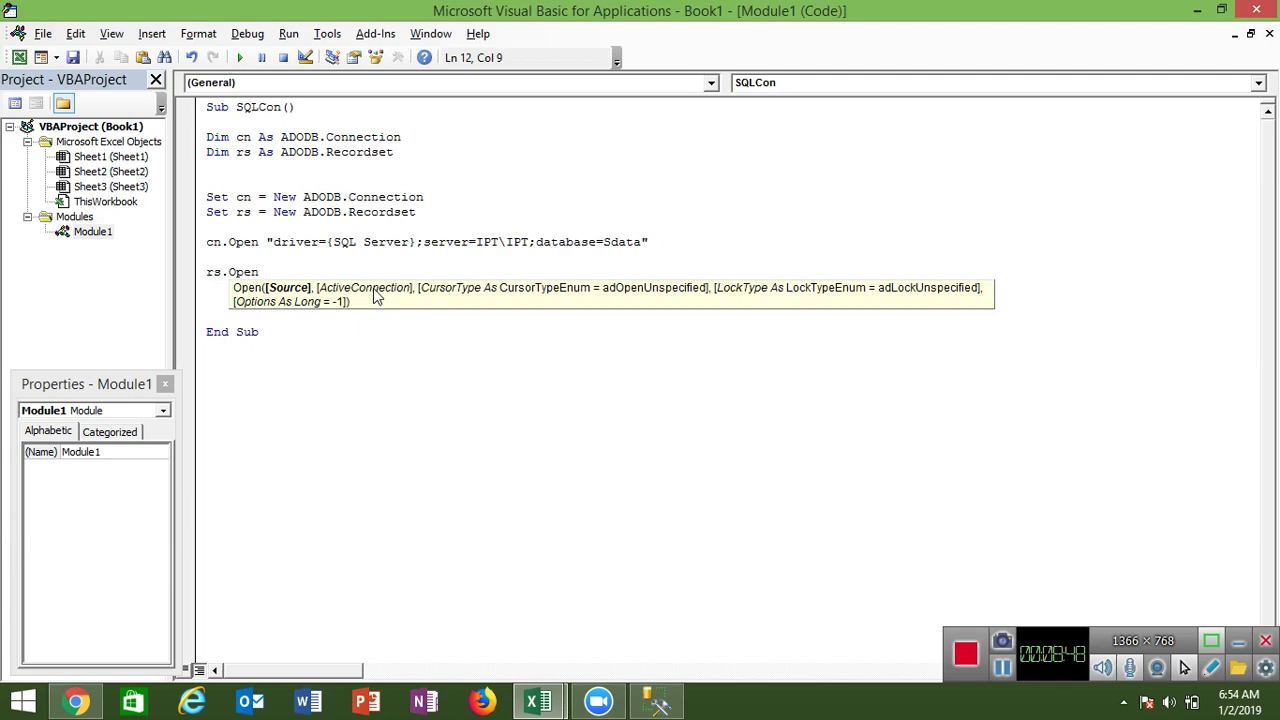
text(")
text(selec)
text(t *)
text( fre)
key(BackSpace)
text(om )
text(t)
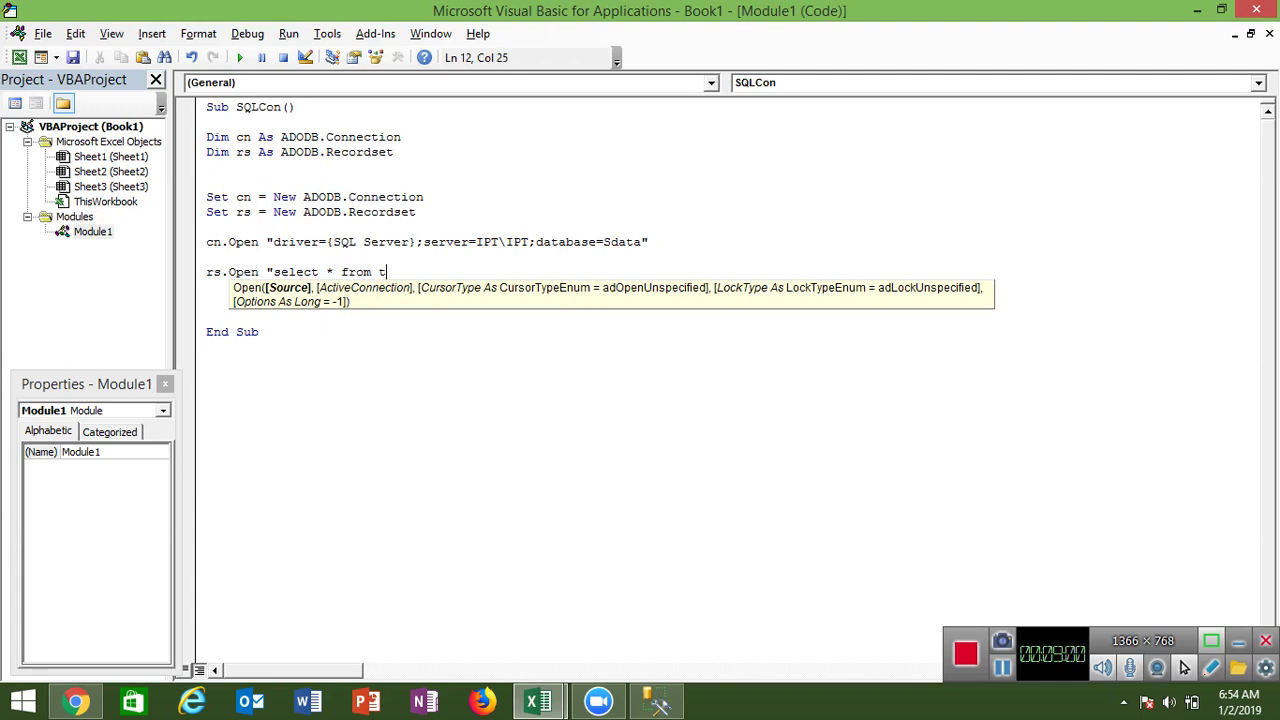
text(abl)
text(e_)
text(1)
text(")
text(,)
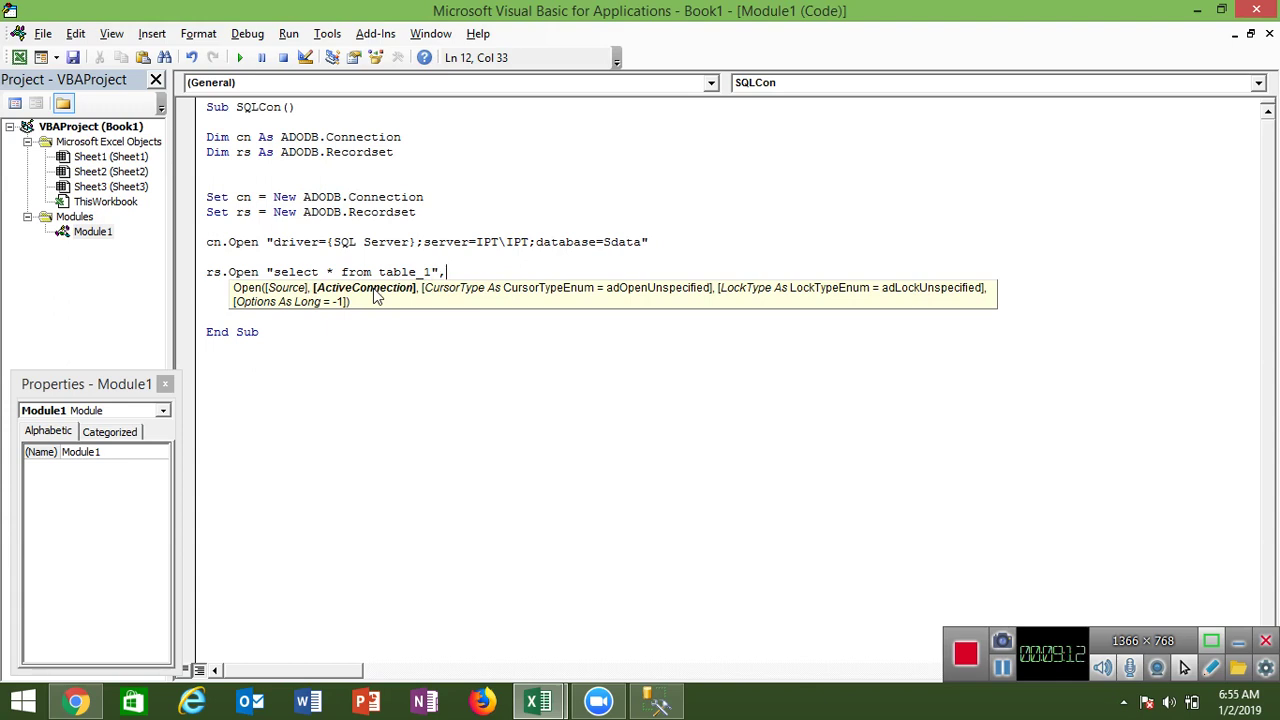
text(cn)
text(,)
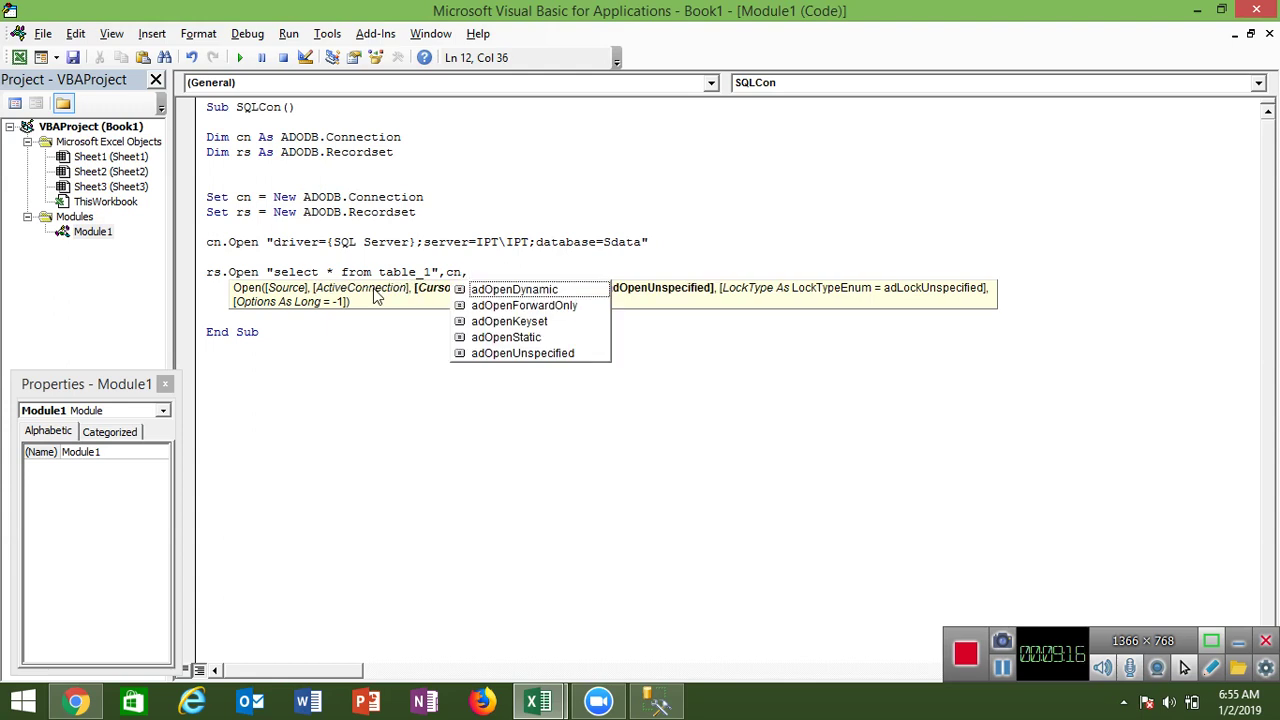
key(Down)
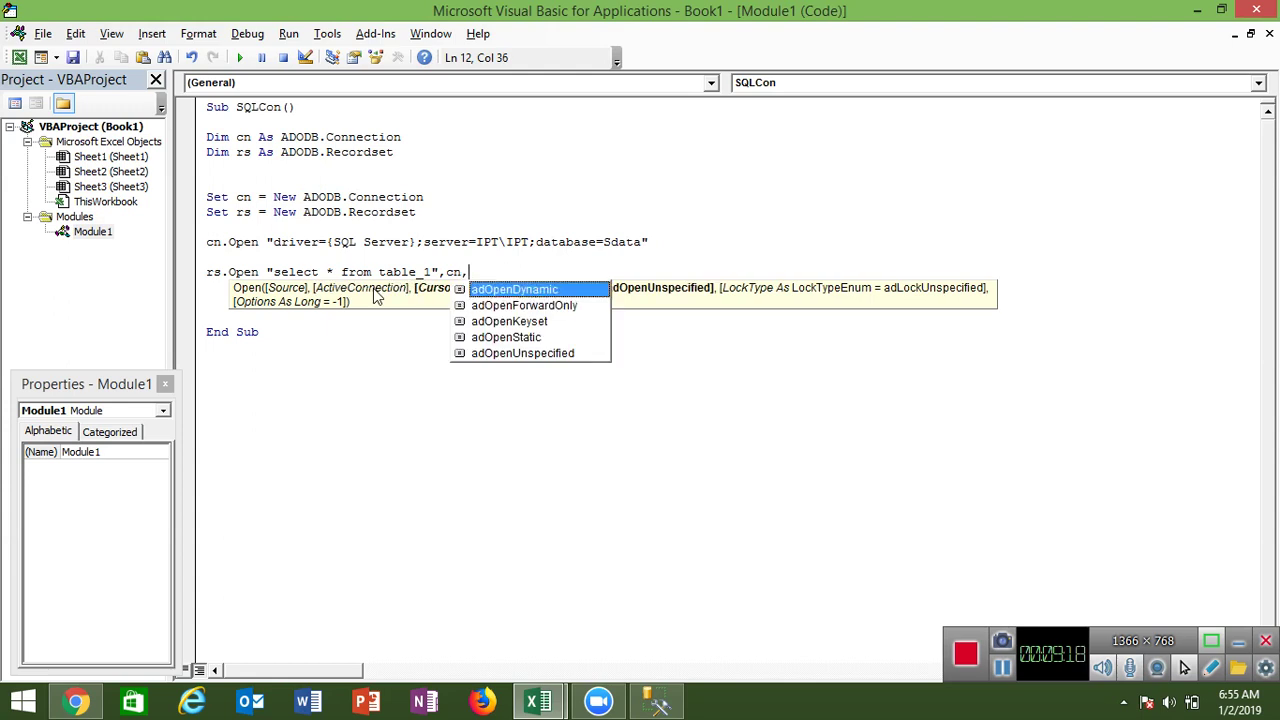
key(Down)
key(Down)
key(Down)
key(Tab)
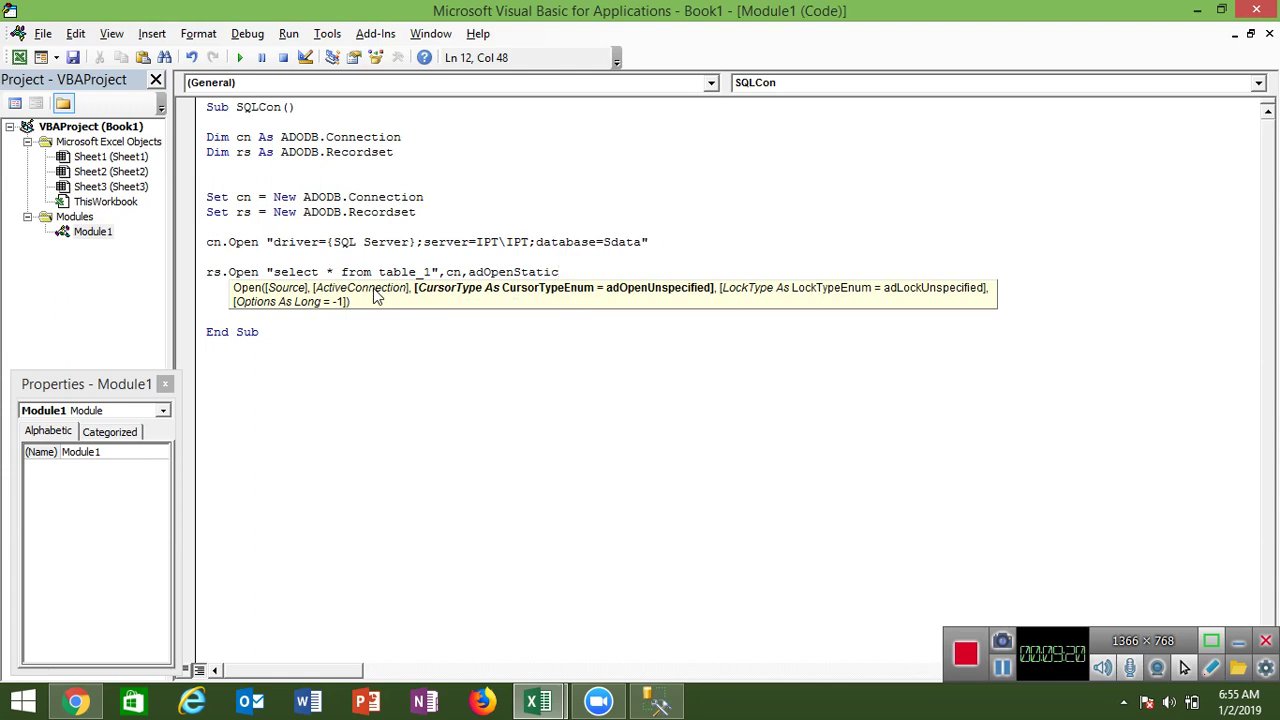
Commit the rs.Open line and add blank lines below it for the next statement.
click(216, 307)
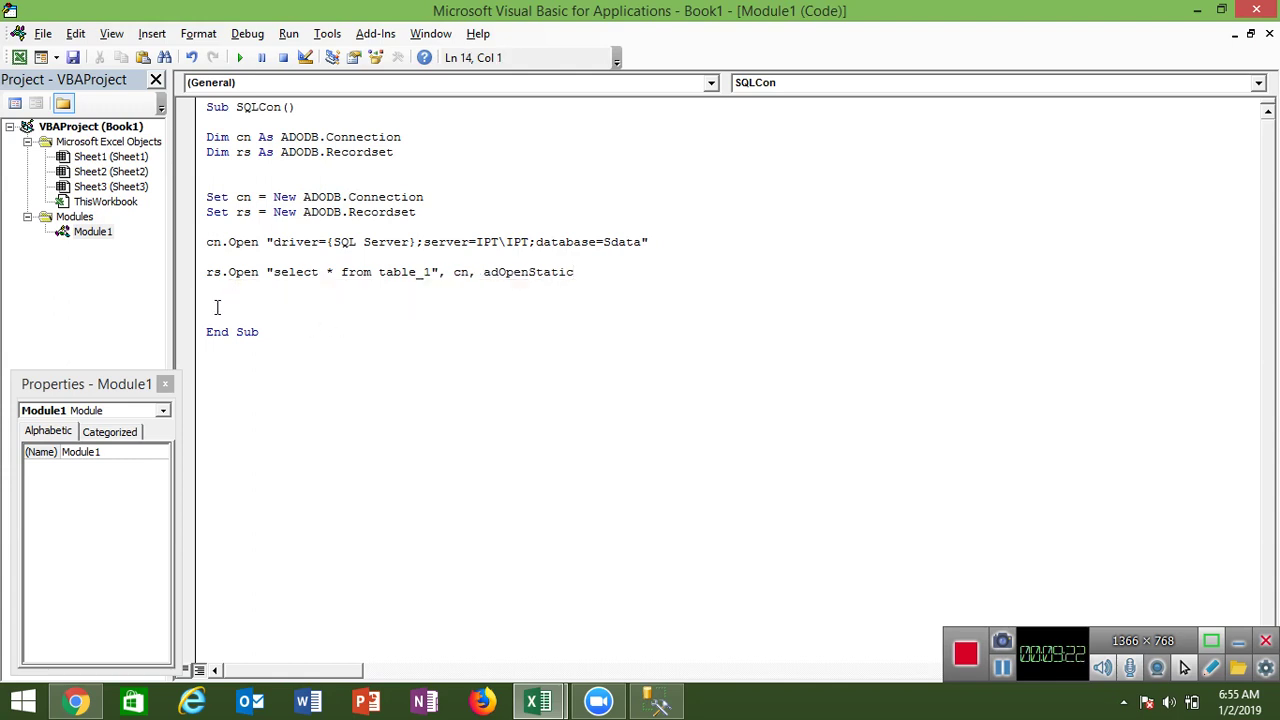
key(Return)
key(Return)
double_click(213, 273)
click(213, 302)
Add Range("a1:a15").CopyFromRecordset rs to the macro.
text(ang)
text(e)
text((")
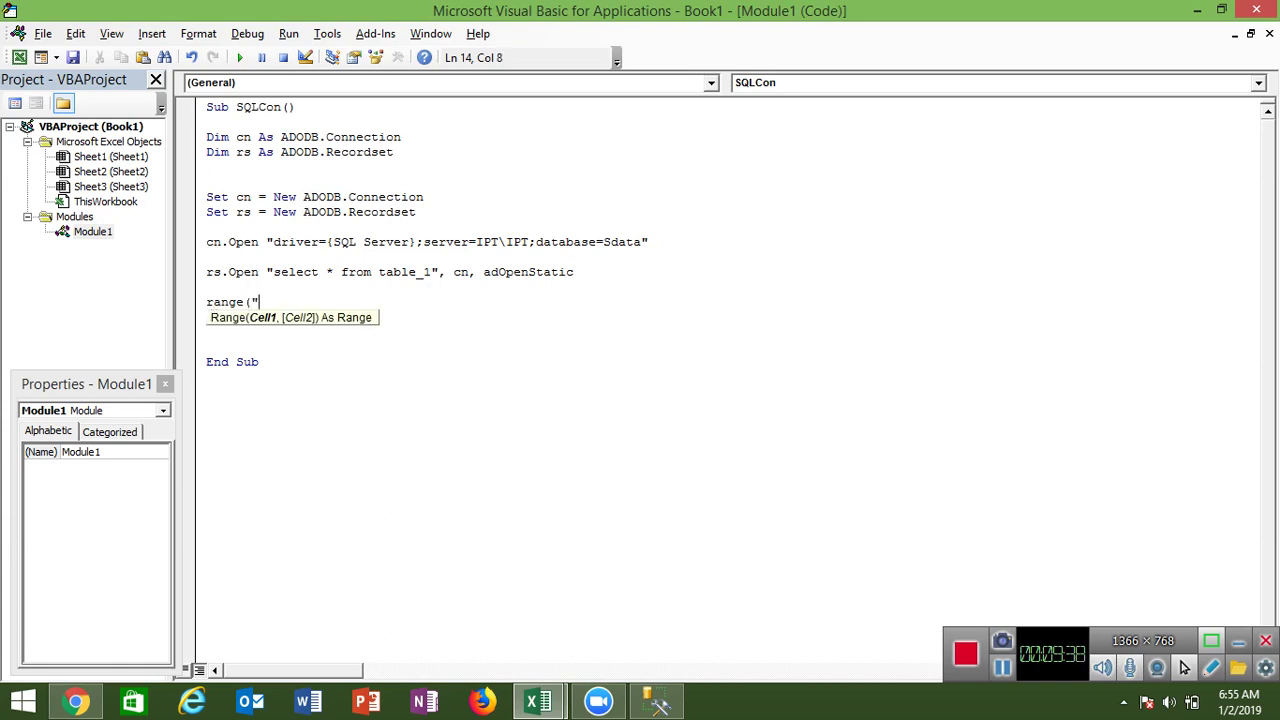
text(a1")
text().)
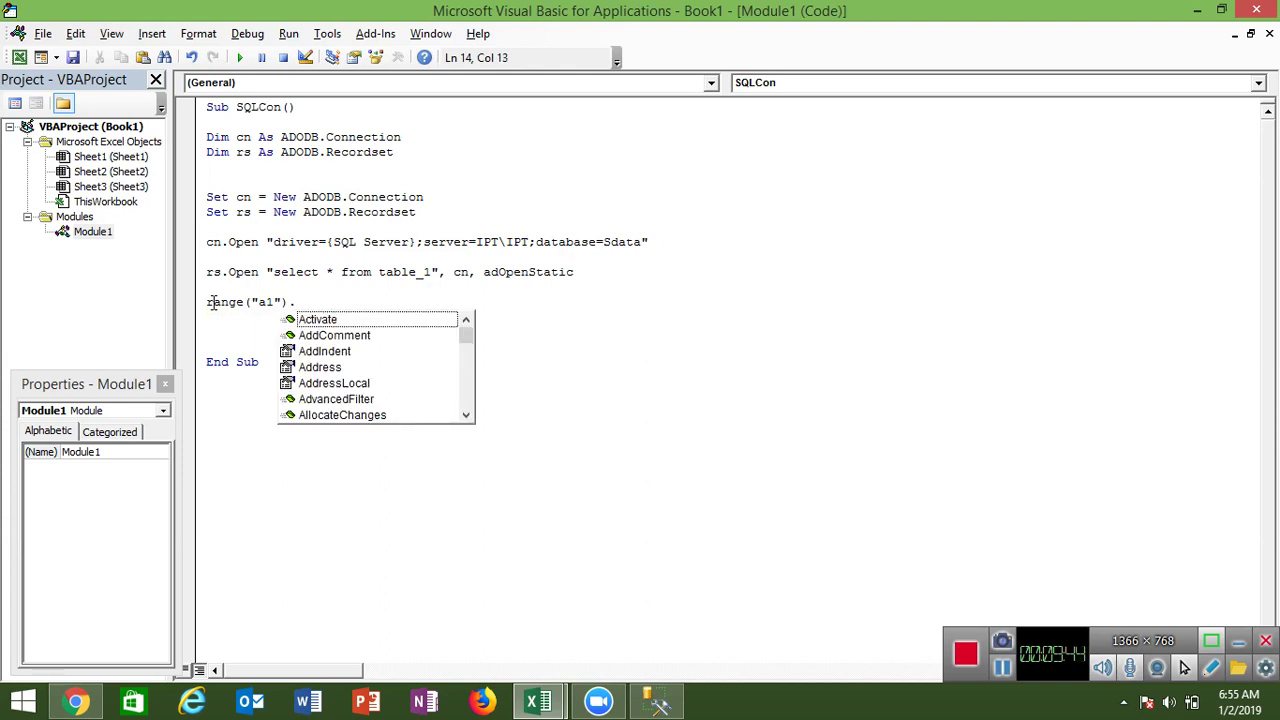
key(BackSpace)
key(BackSpace)
key(BackSpace)
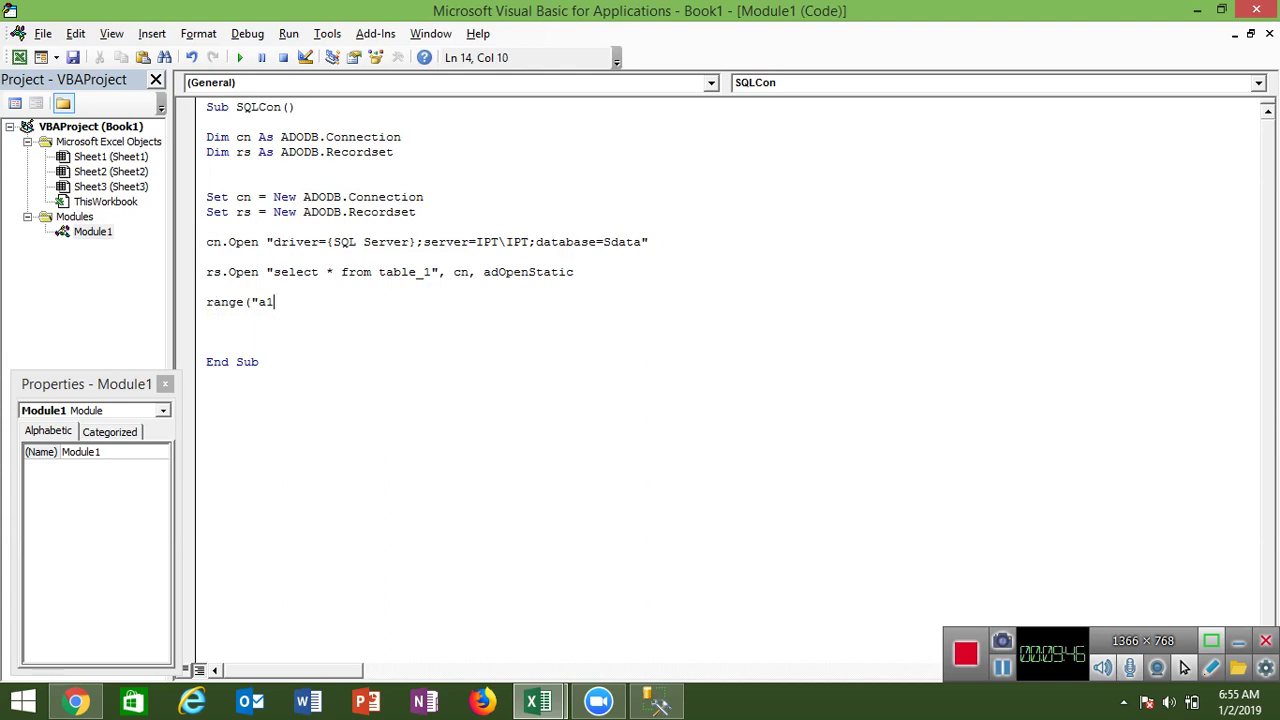
text(:a15)
text("))
text(.)
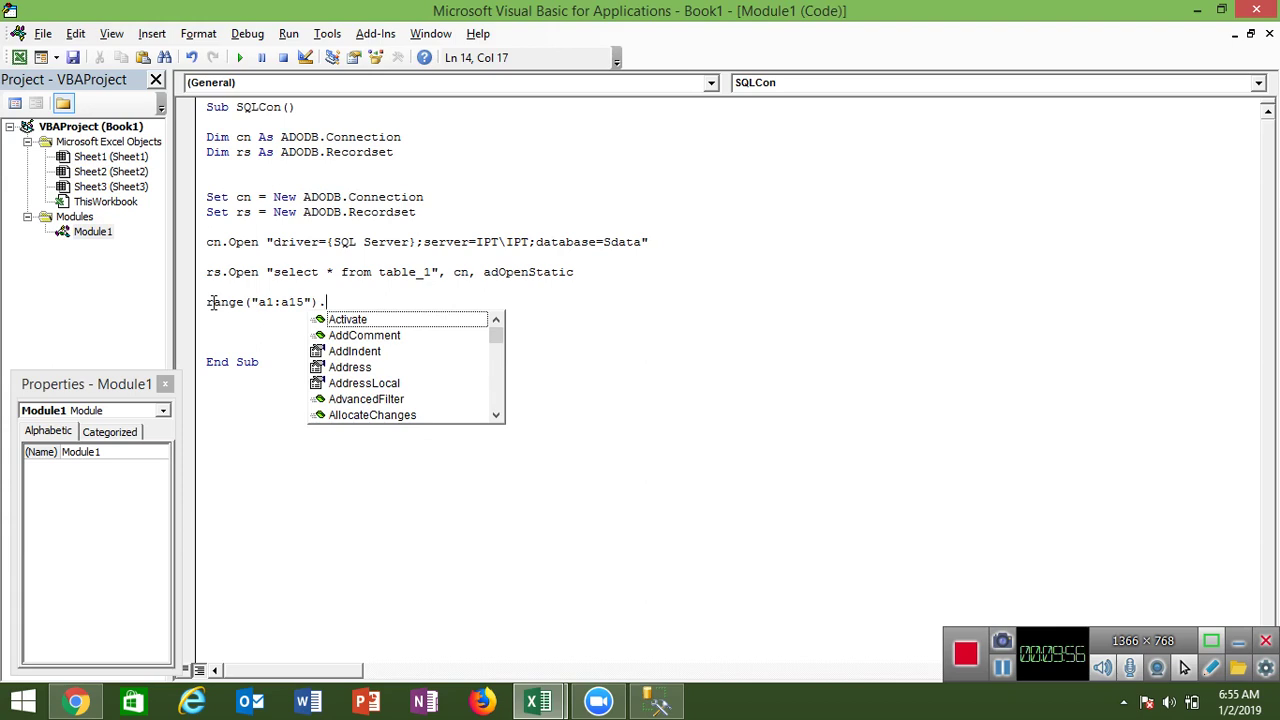
text(cop)
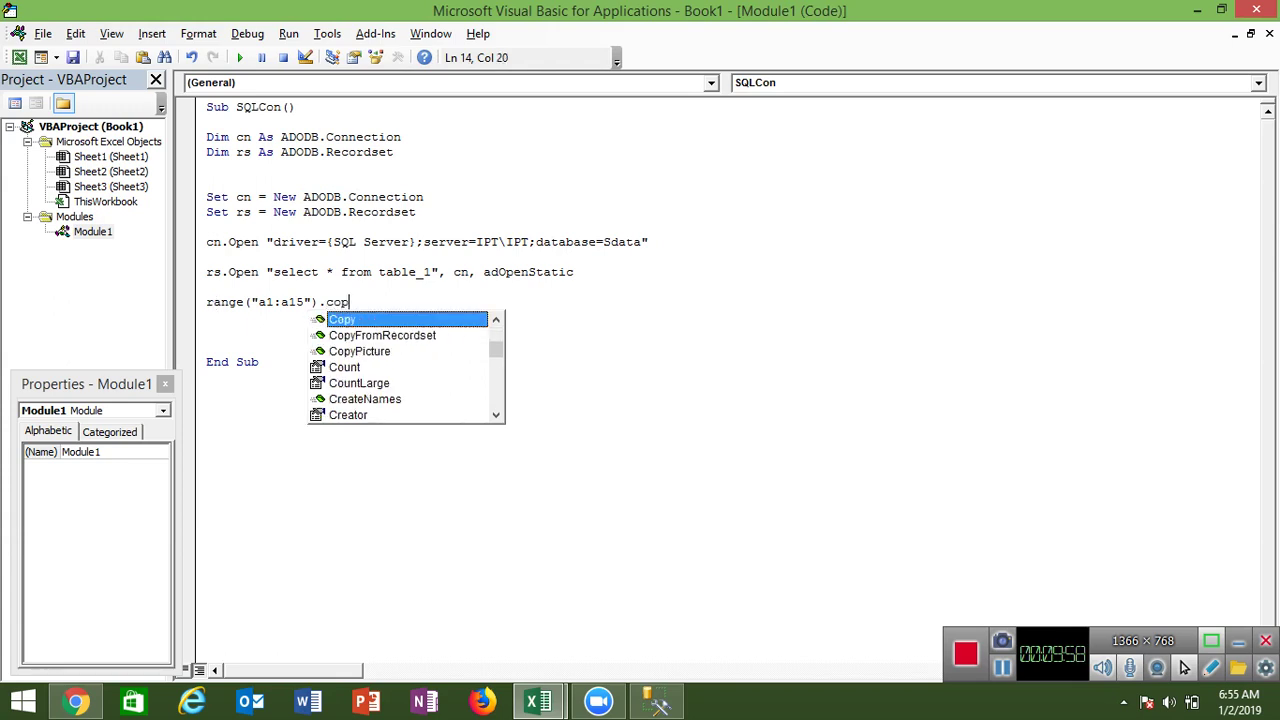
key(Down)
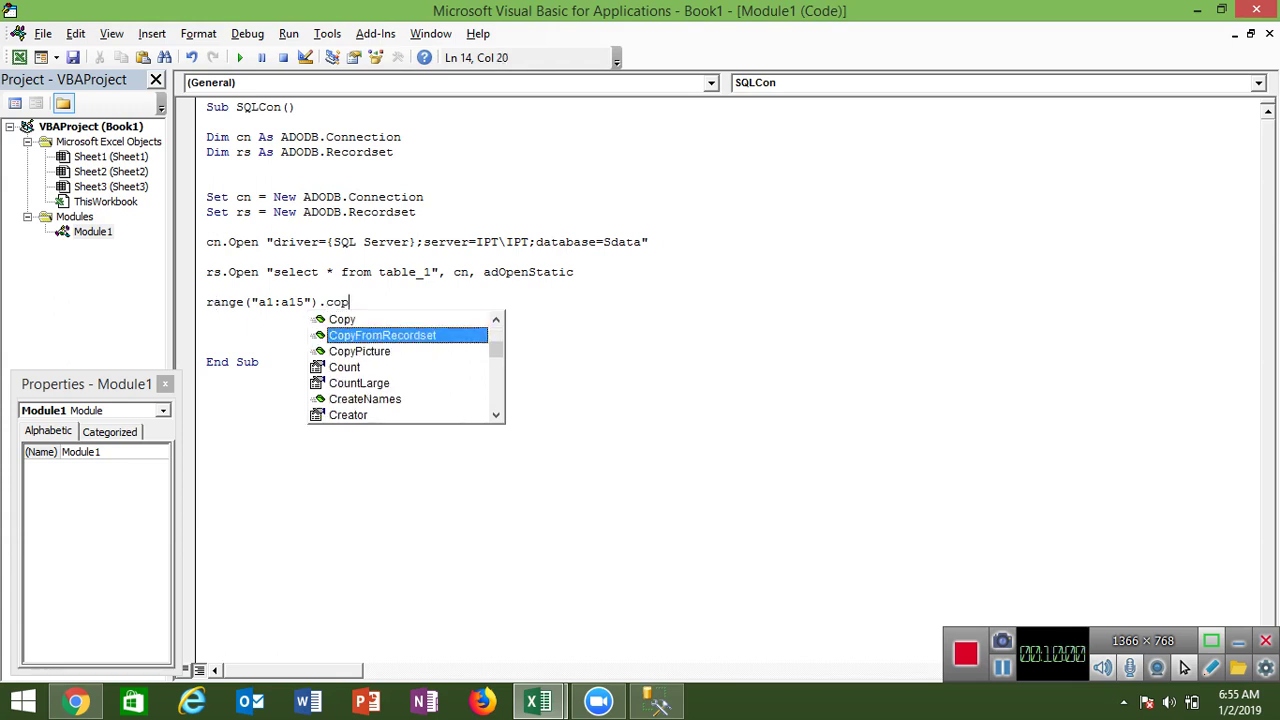
key(Tab)
text(r)
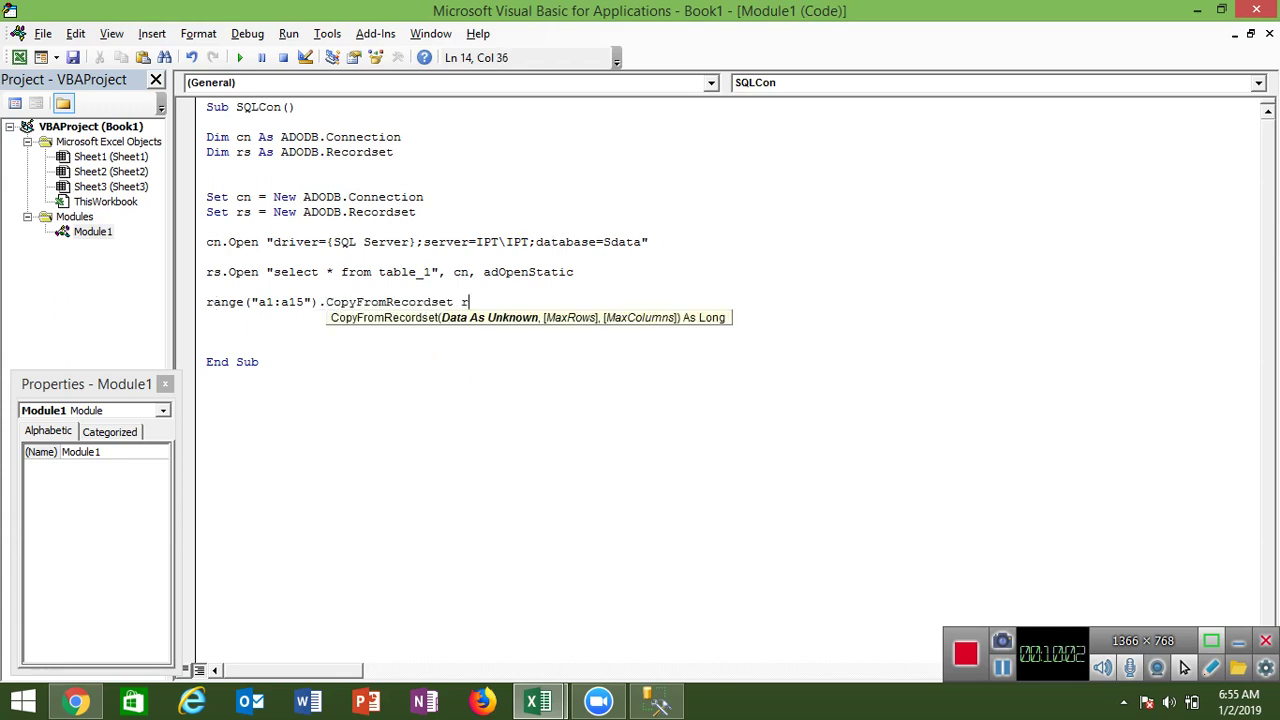
text(s)
key(Down)
Begin the rs.Close statement on a new line before End Sub.
key(Return)
key(Return)
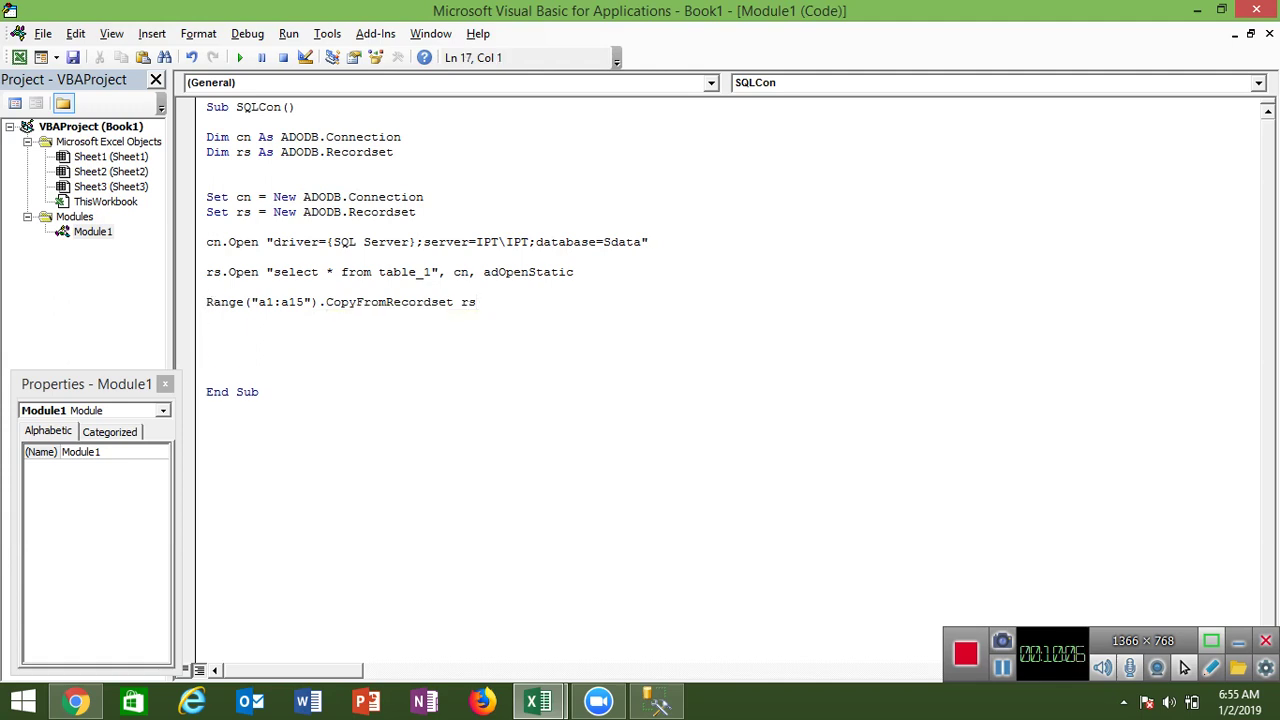
text(rs)
key(BackSpace)
key(BackSpace)
text(rs)
text(.clo)
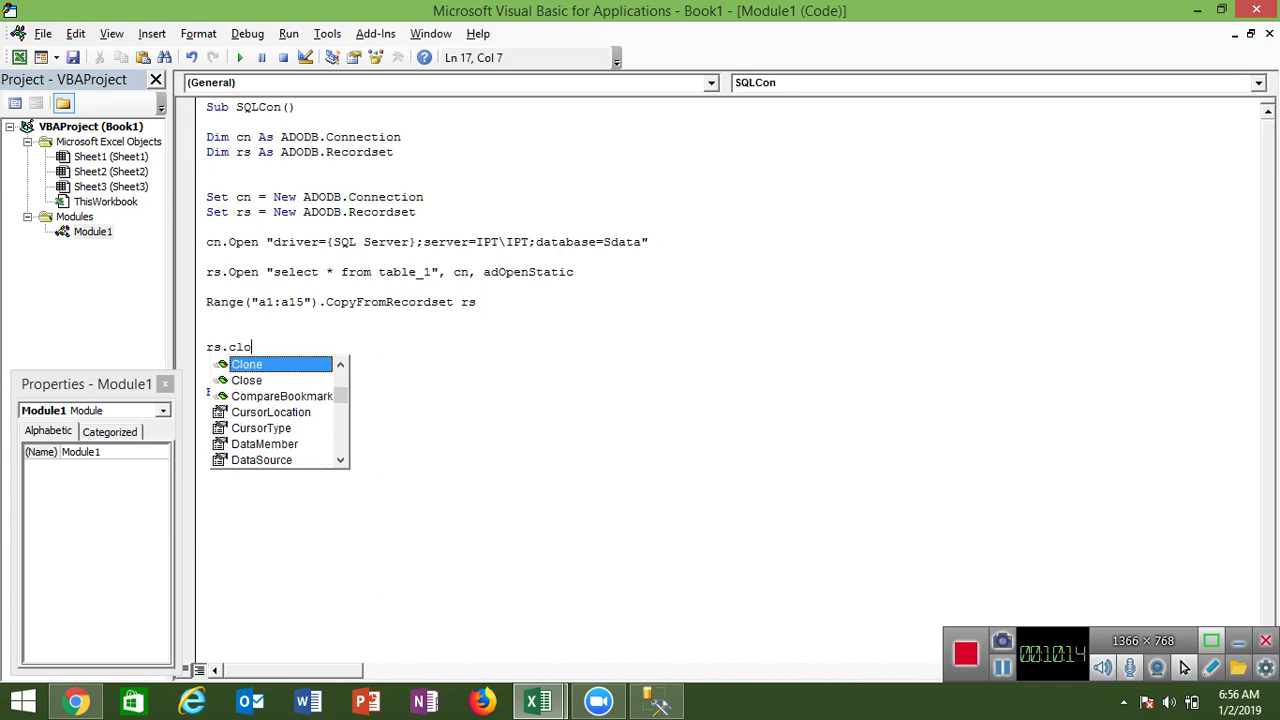
Complete rs.Close and add cn.Close on the following line.
key(Down)
key(Return)
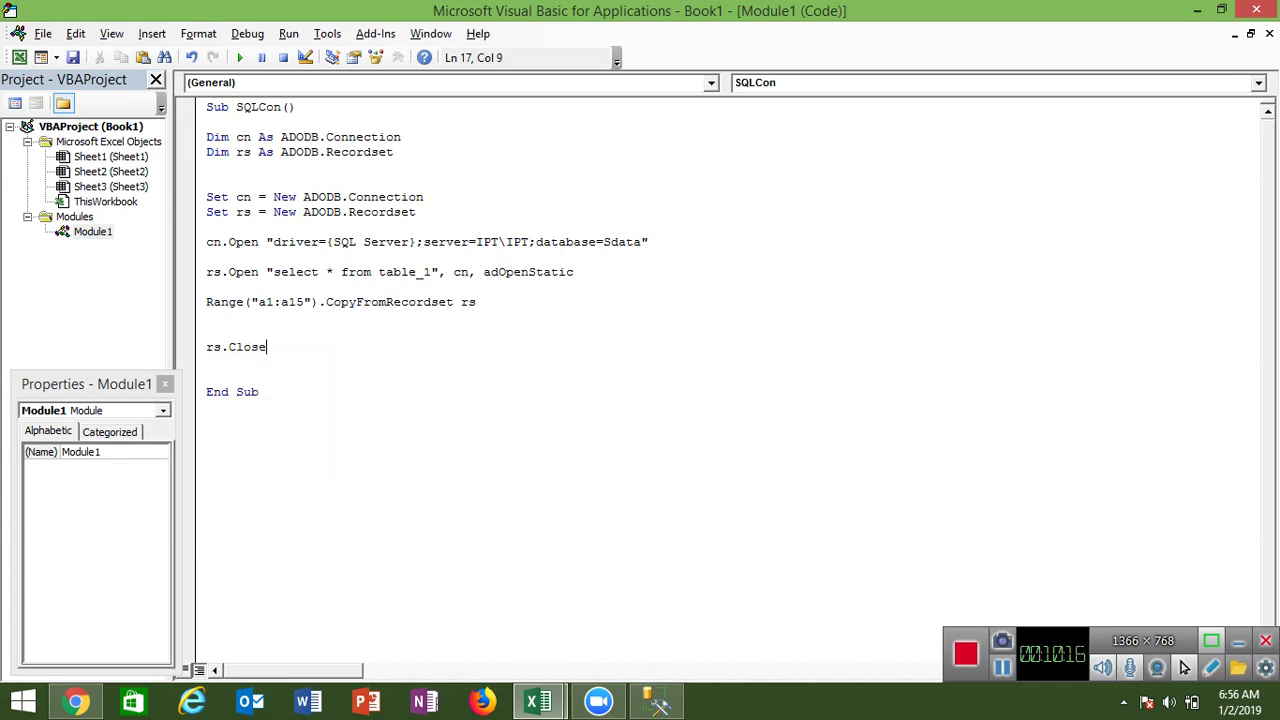
text(cn)
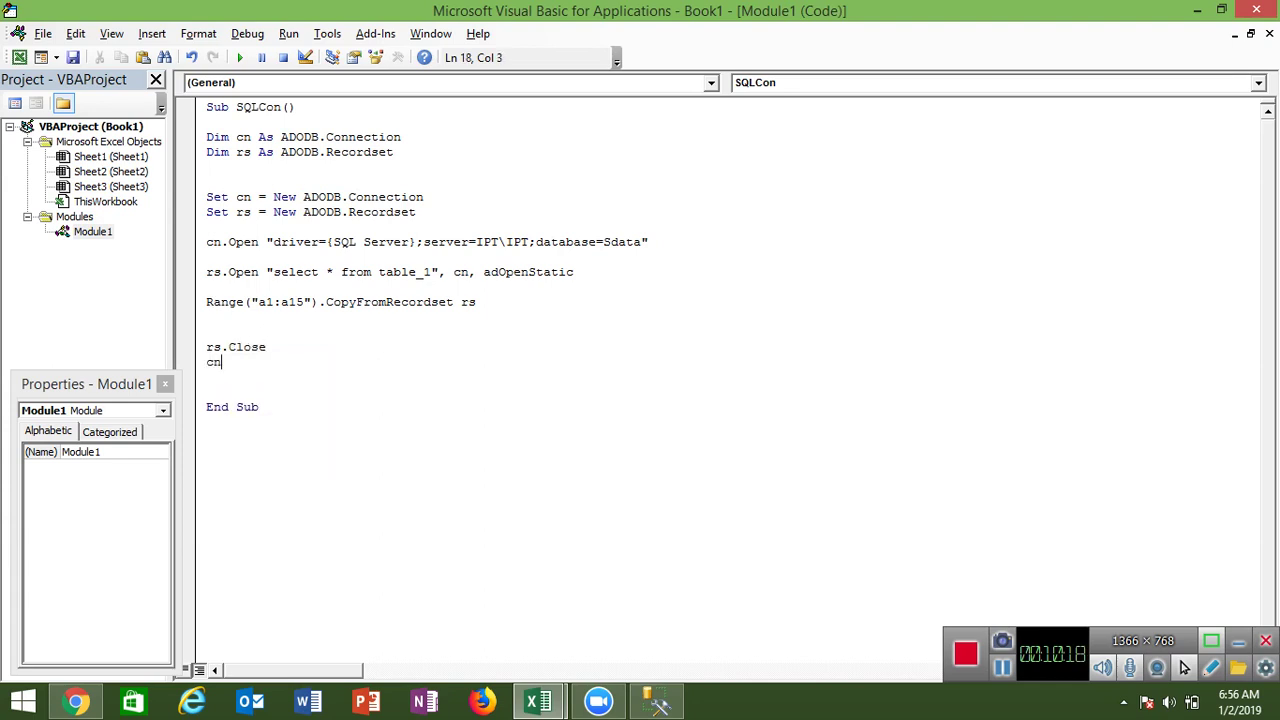
text(.s)
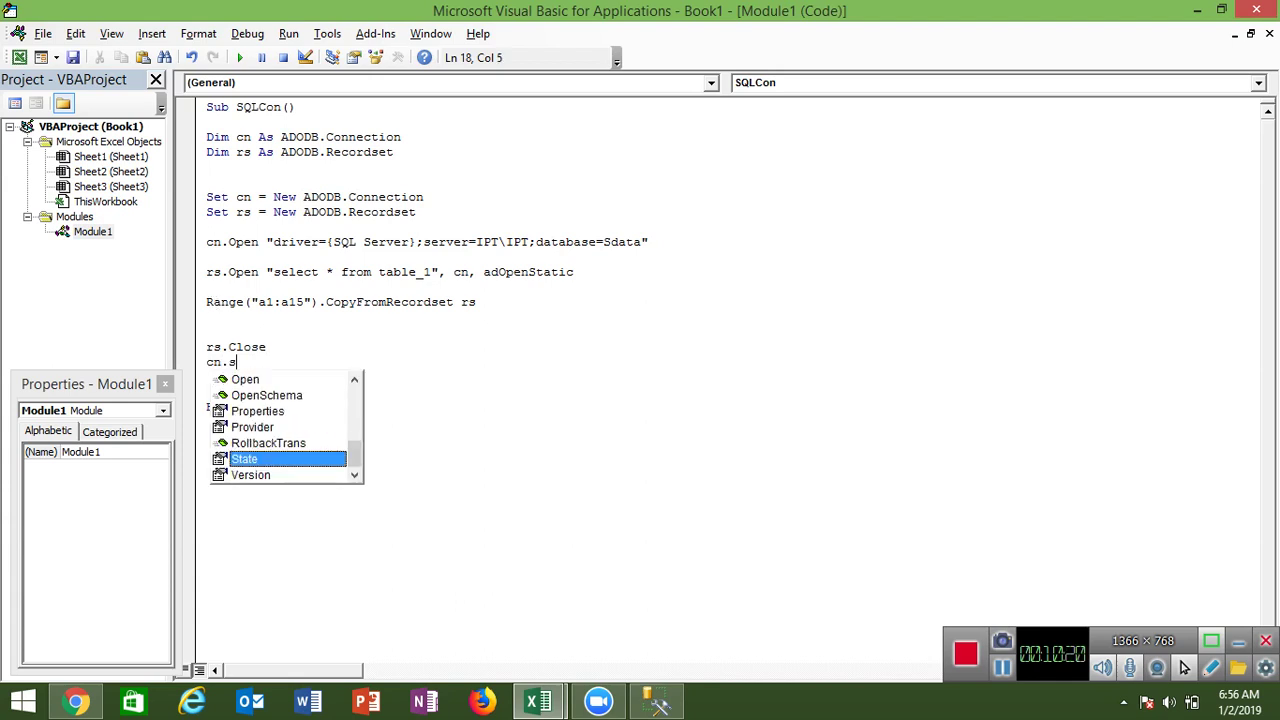
key(BackSpace)
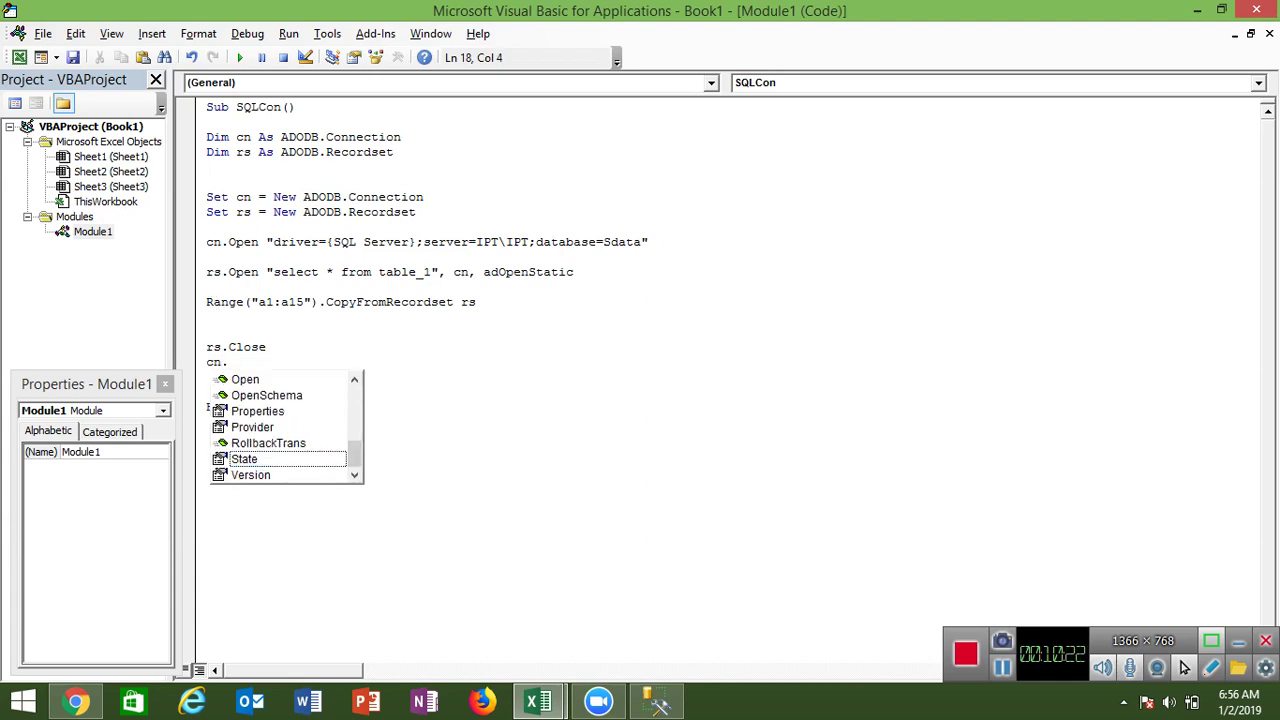
text(cn.Clo)
key(Return)
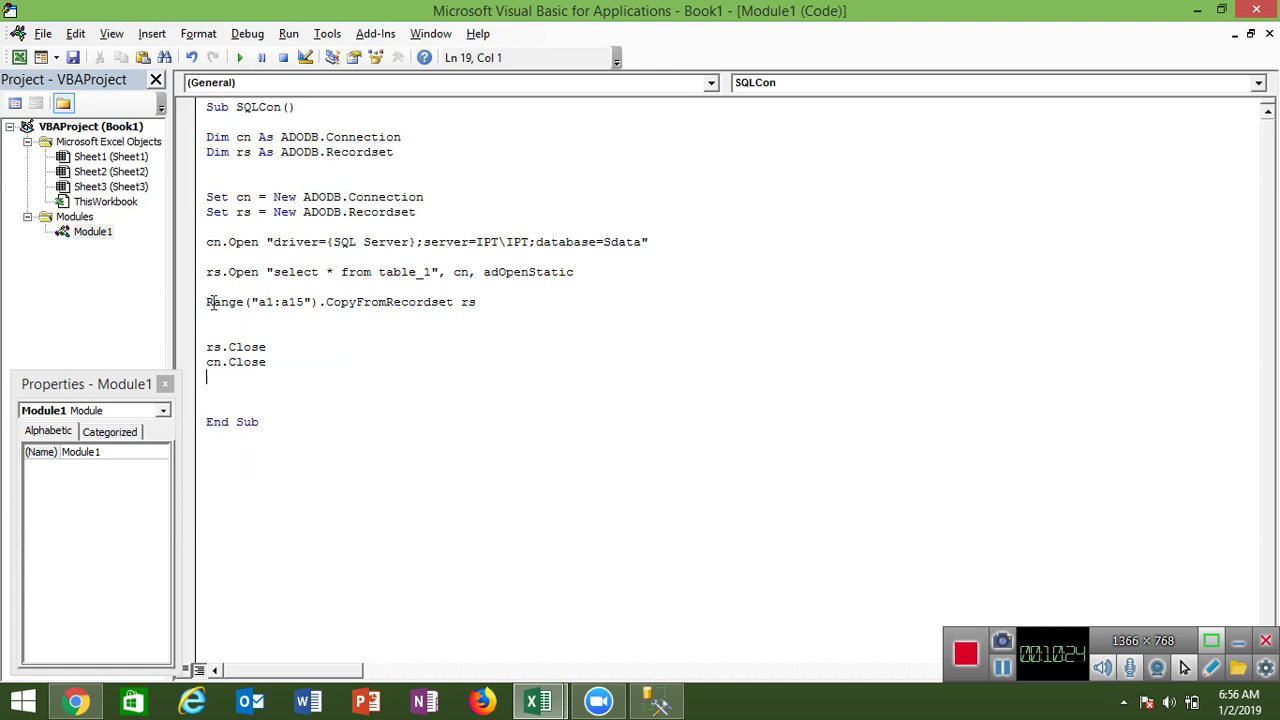
key(Return)
Add Set rs = Nothing and Set cn = Nothing before End Sub.
text(s)
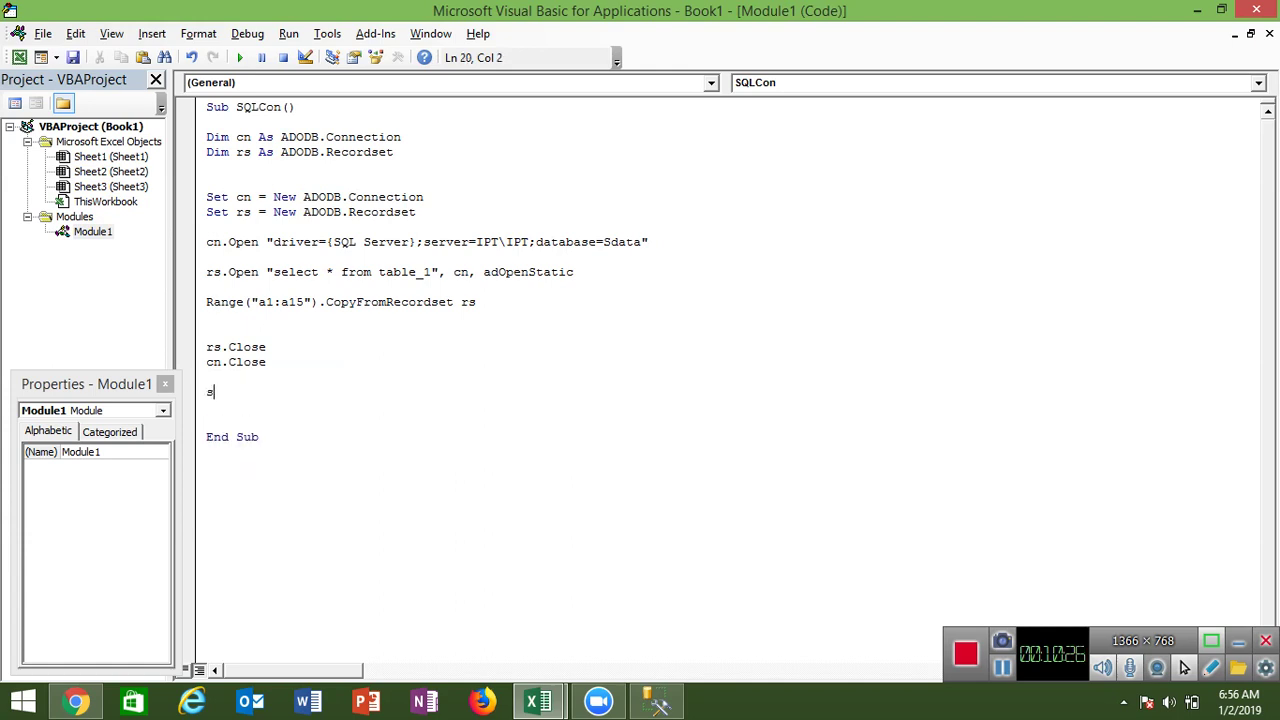
text(Set )
text(rs )
text(=)
key(BackSpace)
text(= not)
text(hing)
key(Return)
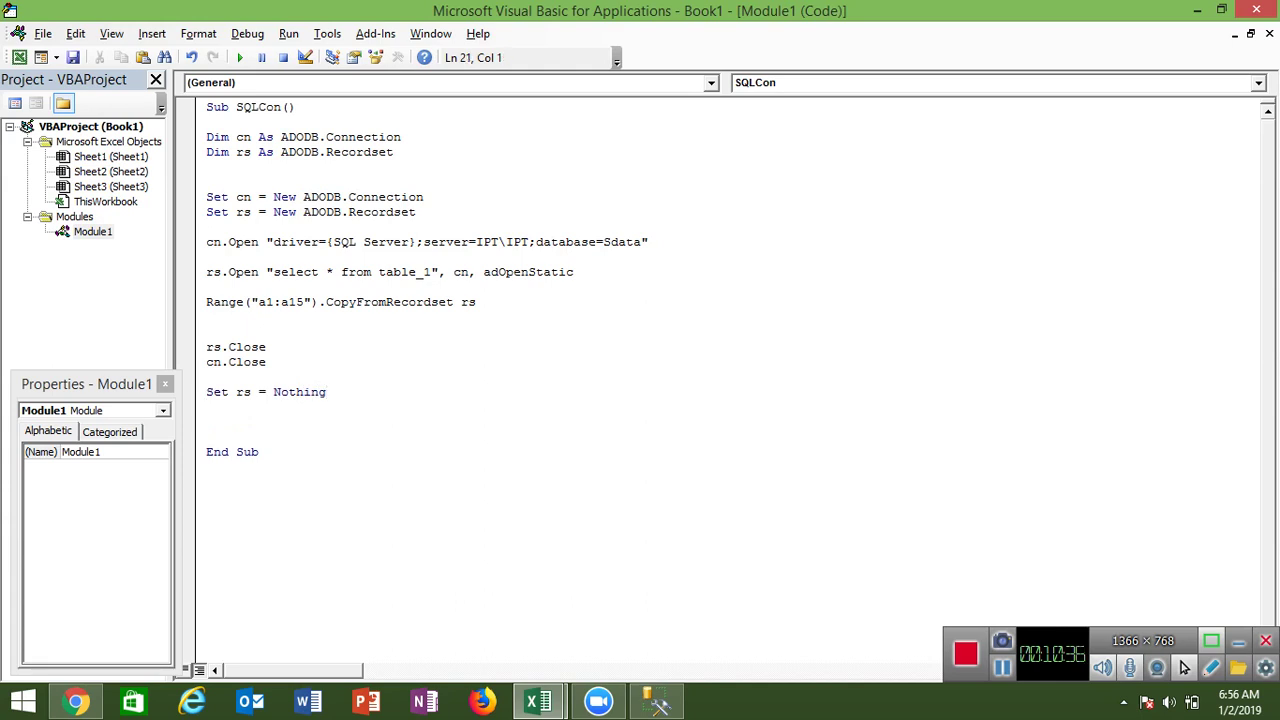
text(set )
text(cn = )
text(no)
text(th)
text(ing)
Switch to Excel and run the SQLCon macro from the Macros list.
key(Down)
key(alt+F11)
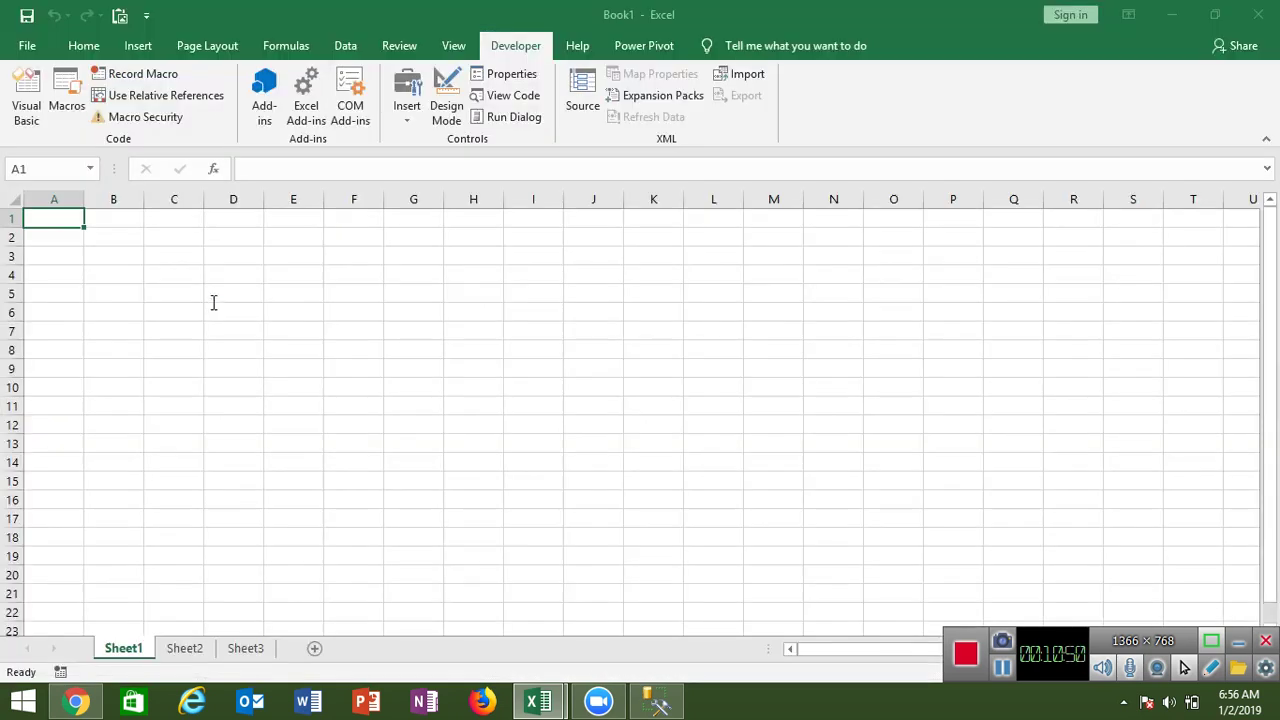
click(64, 118)
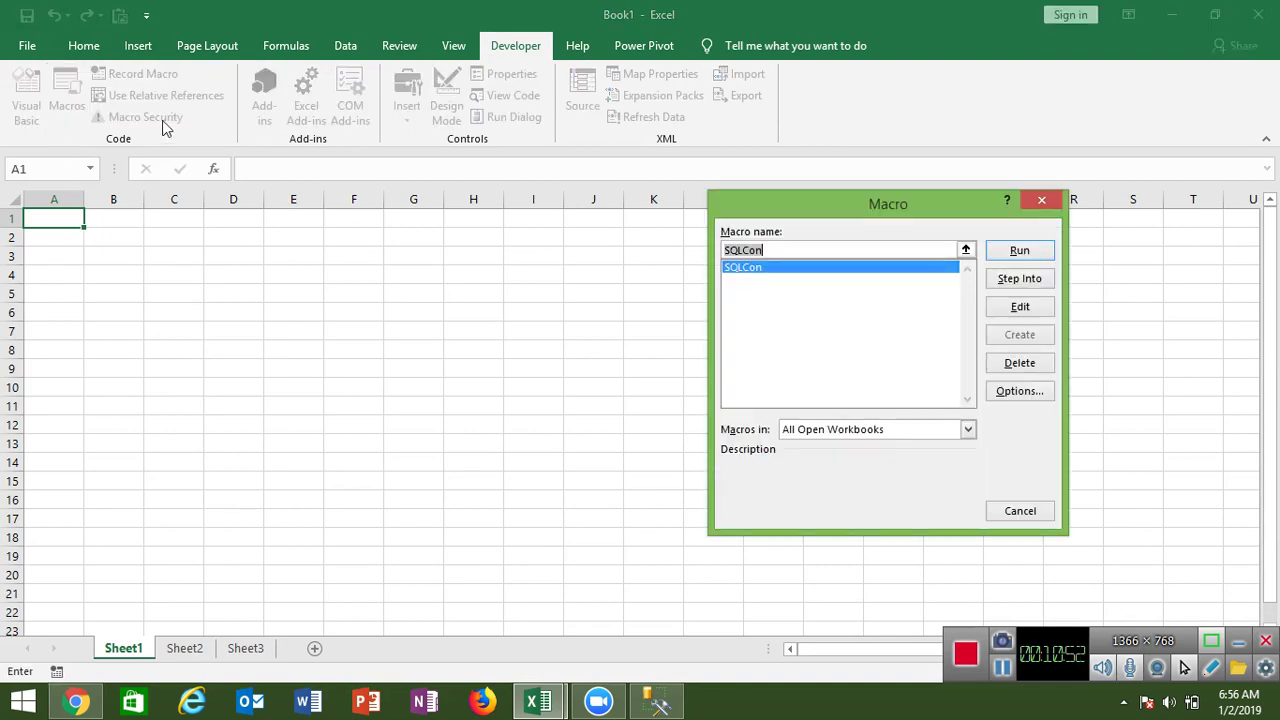
click(1018, 254)
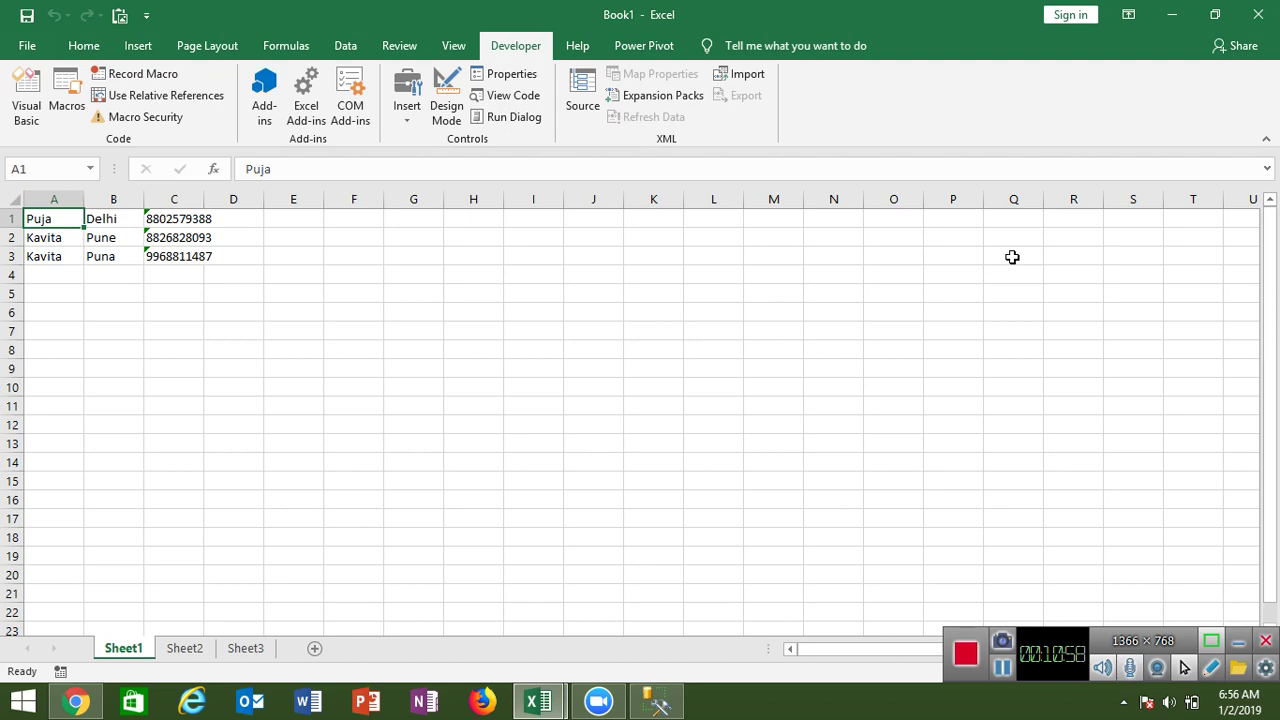
Review the imported name, city and mobile values in A1:C3, then show the desktop.
key(Down)
key(Down)
key(Up)
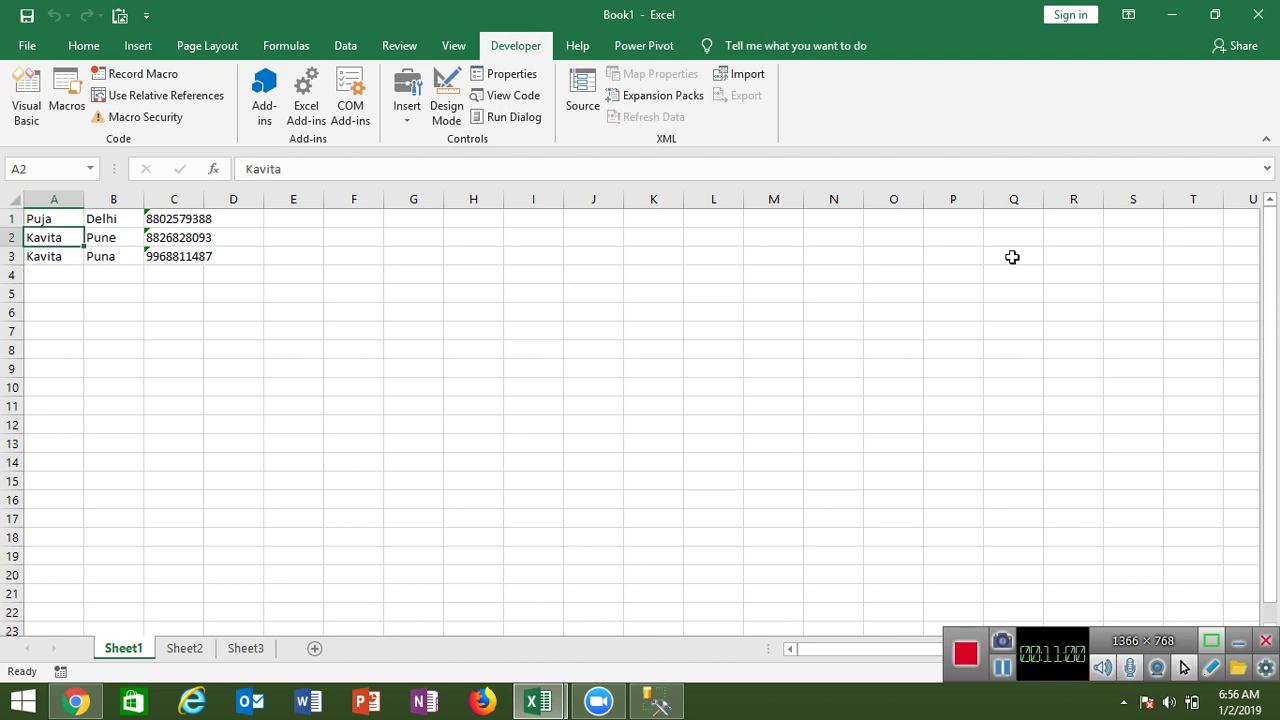
key(Up)
key(Down)
key(Down)
key(Down)
key(Up)
key(Up)
key(Up)
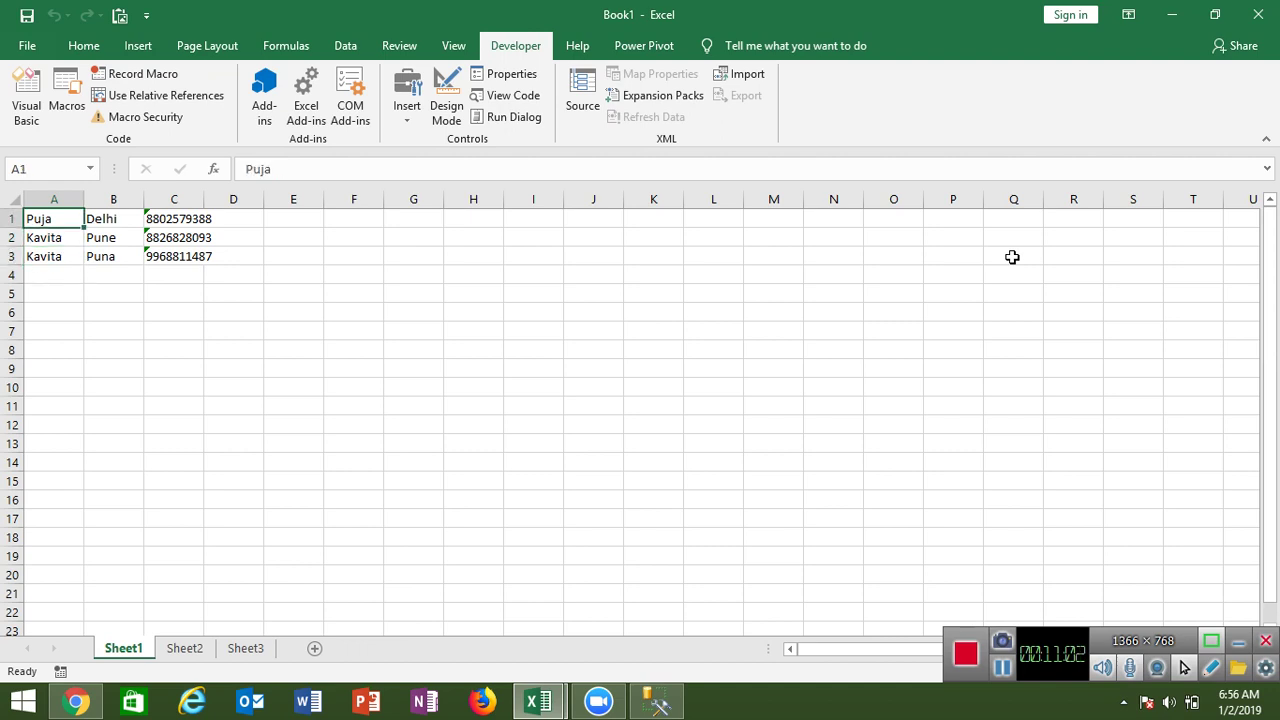
key(Down)
key(Down)
key(Down)
key(Up)
key(Up)
key(Up)
key(Down)
key(Down)
key(Down)
key(Down)
key(Up)
key(Up)
key(Up)
key(Up)
key(Right)
key(Right)
key(Down)
key(Left)
key(Left)
key(Down)
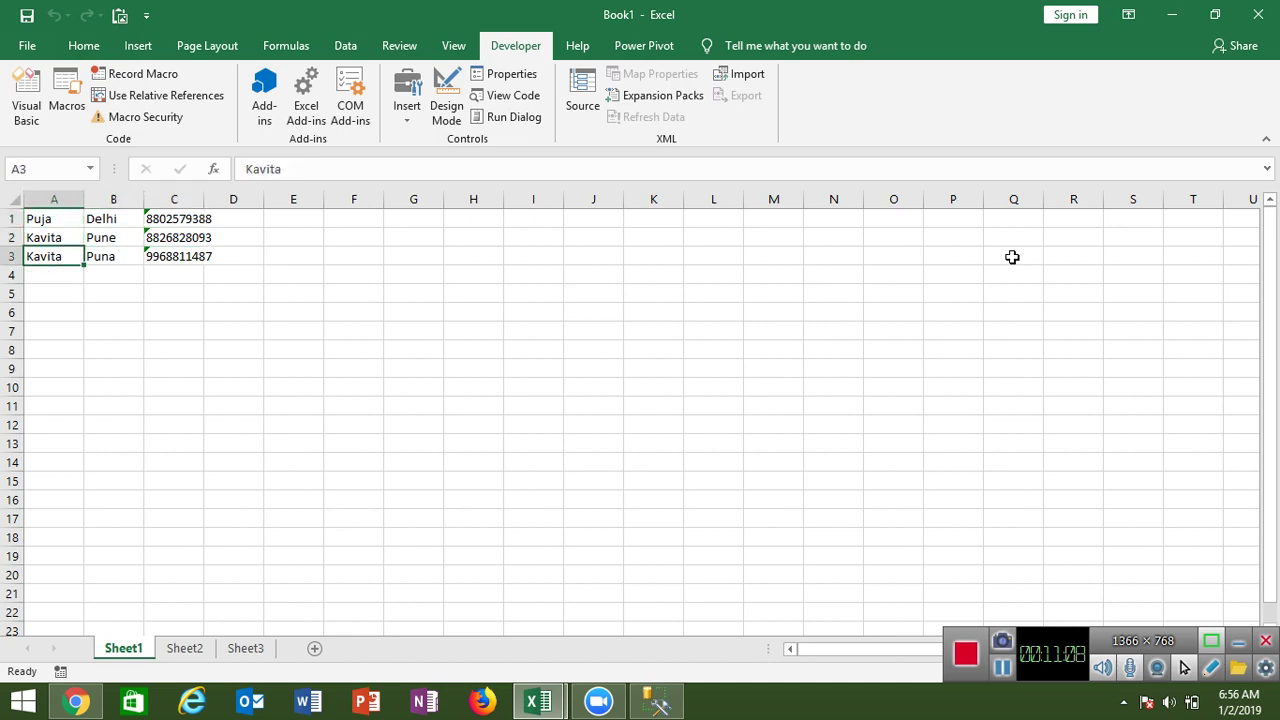
key(Right)
key(Right)
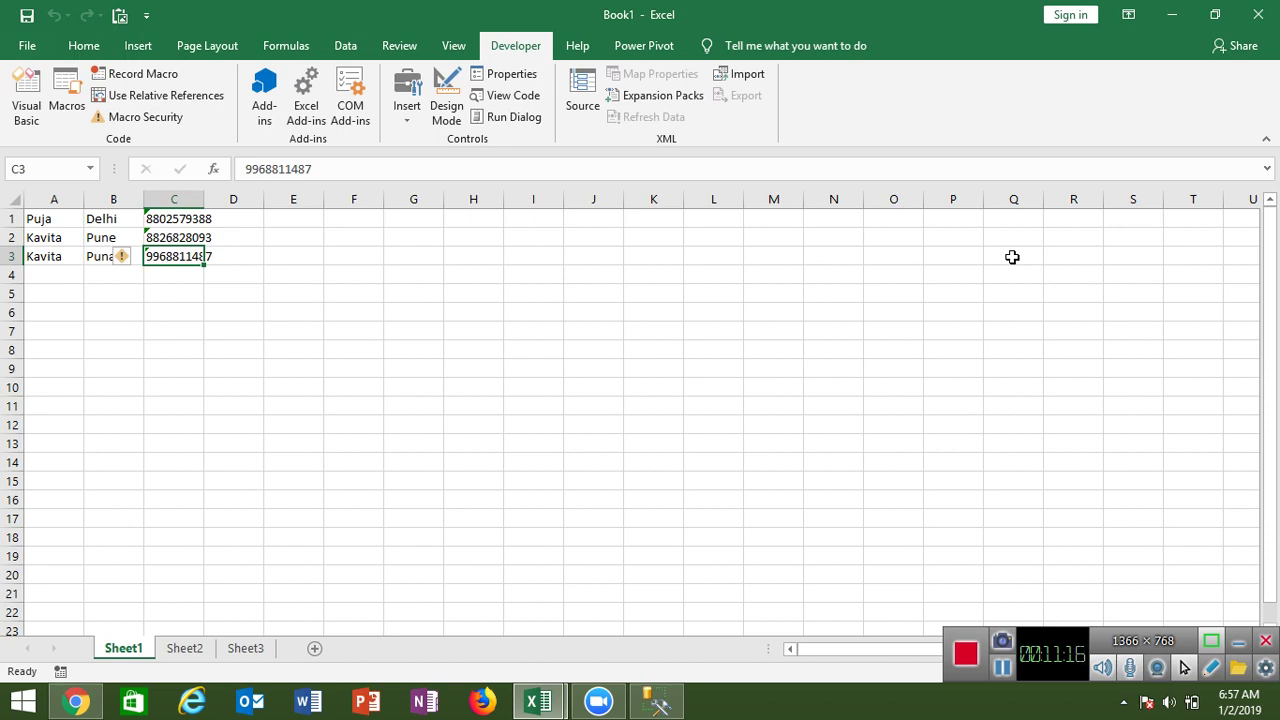
key(super+d)
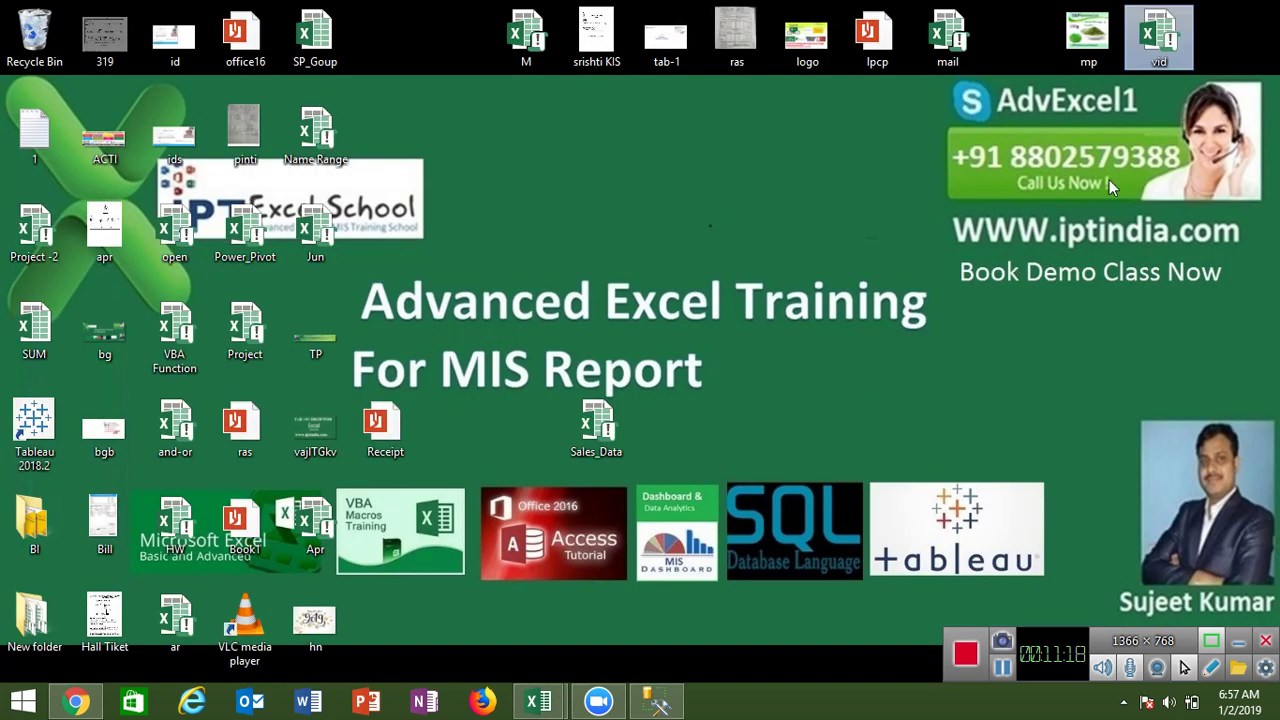
right_click(757, 172)
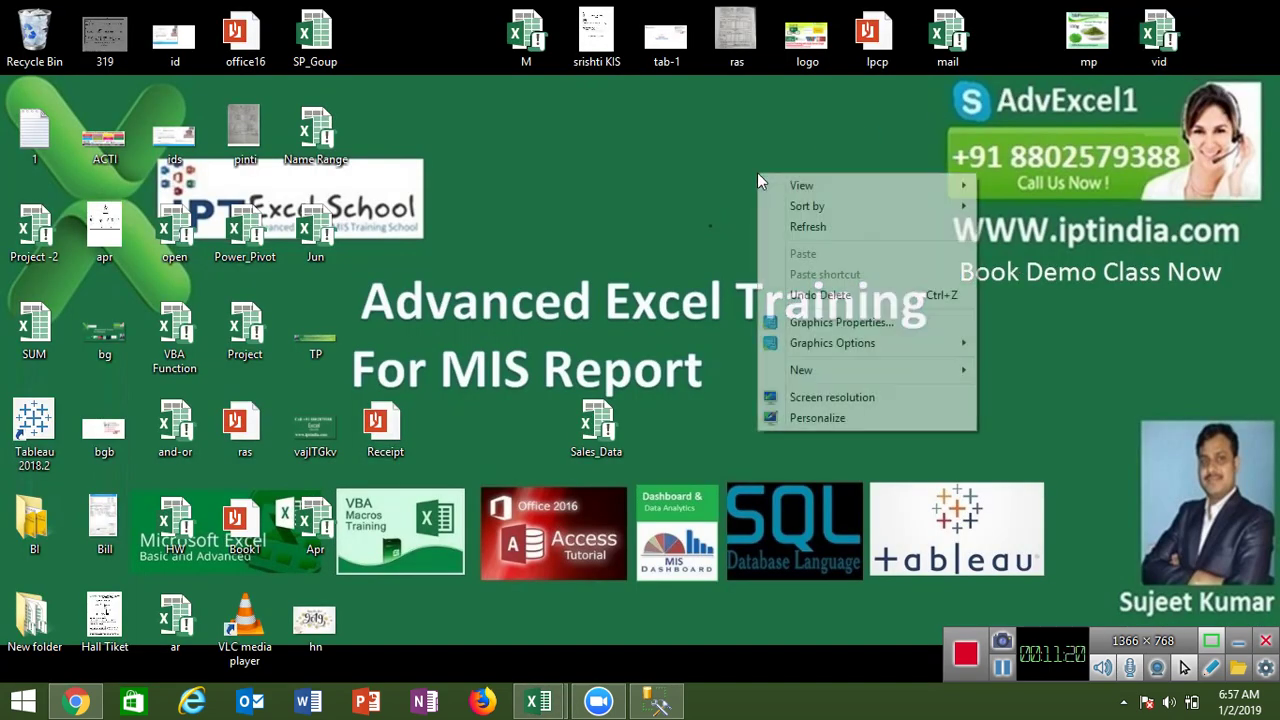
click(791, 234)
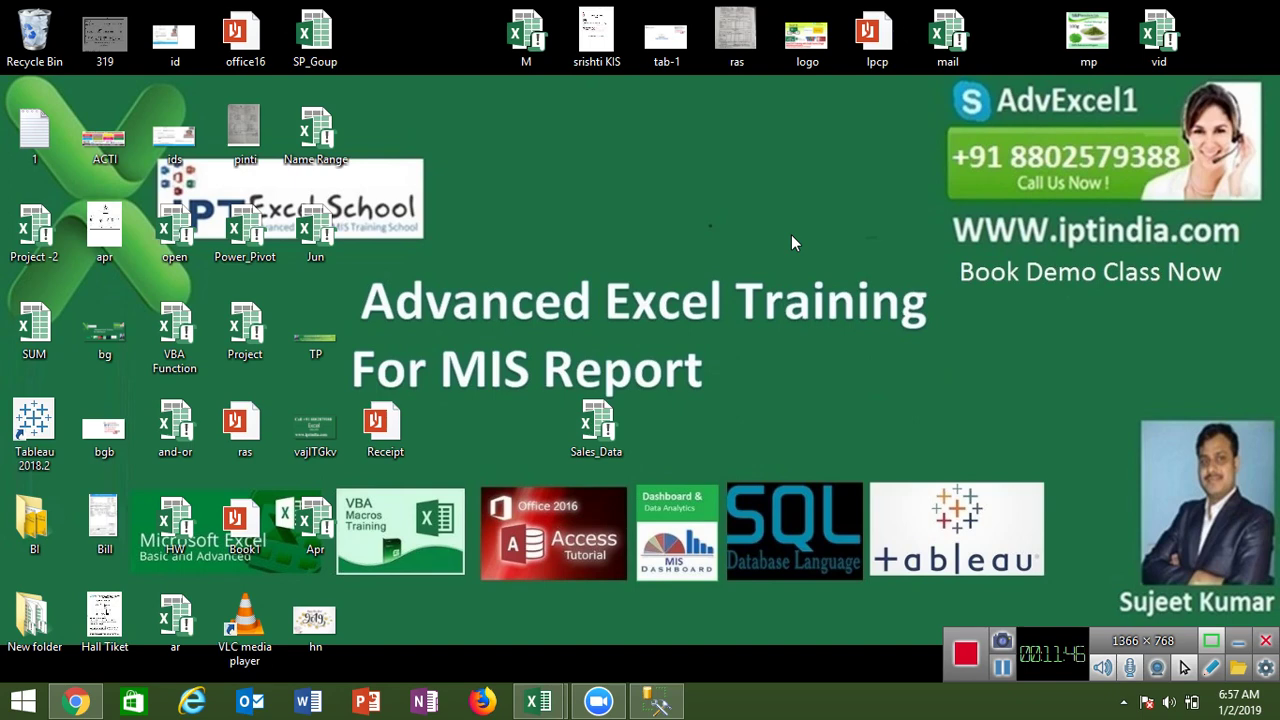
Open and minimise the Zoom home window, then bring Chrome's LinkedIn feed back.
click(598, 701)
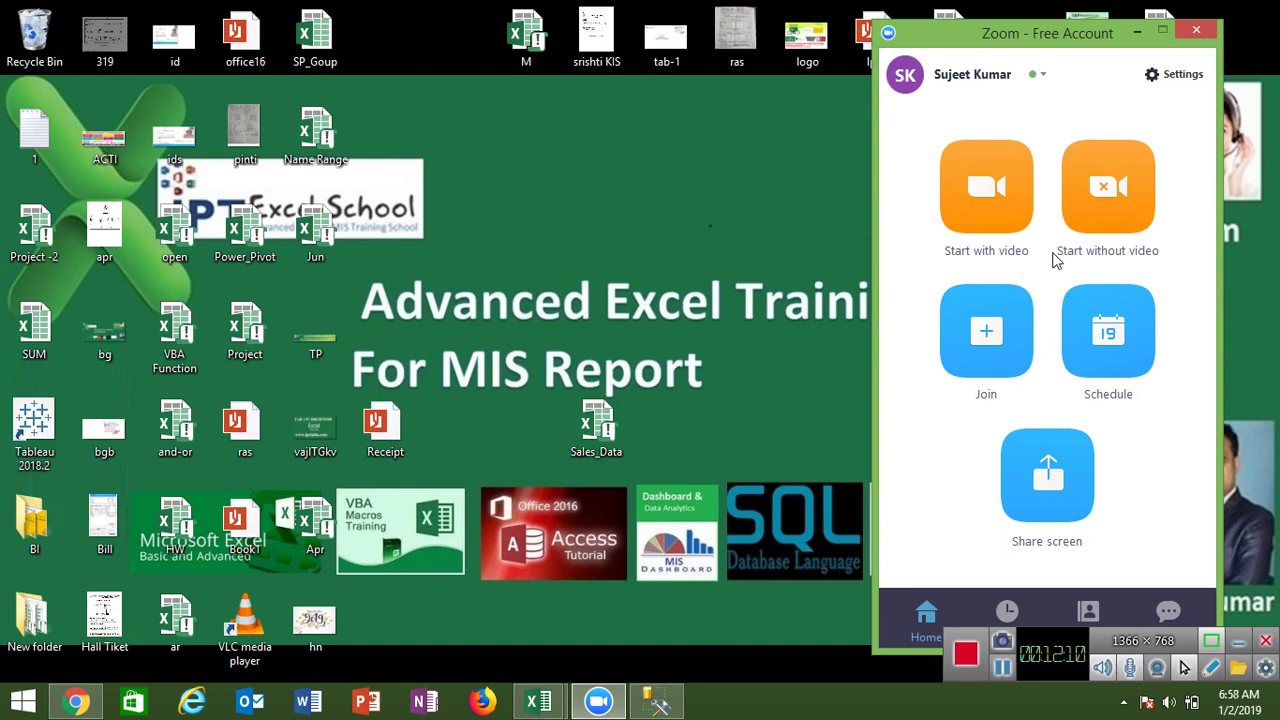
click(1138, 33)
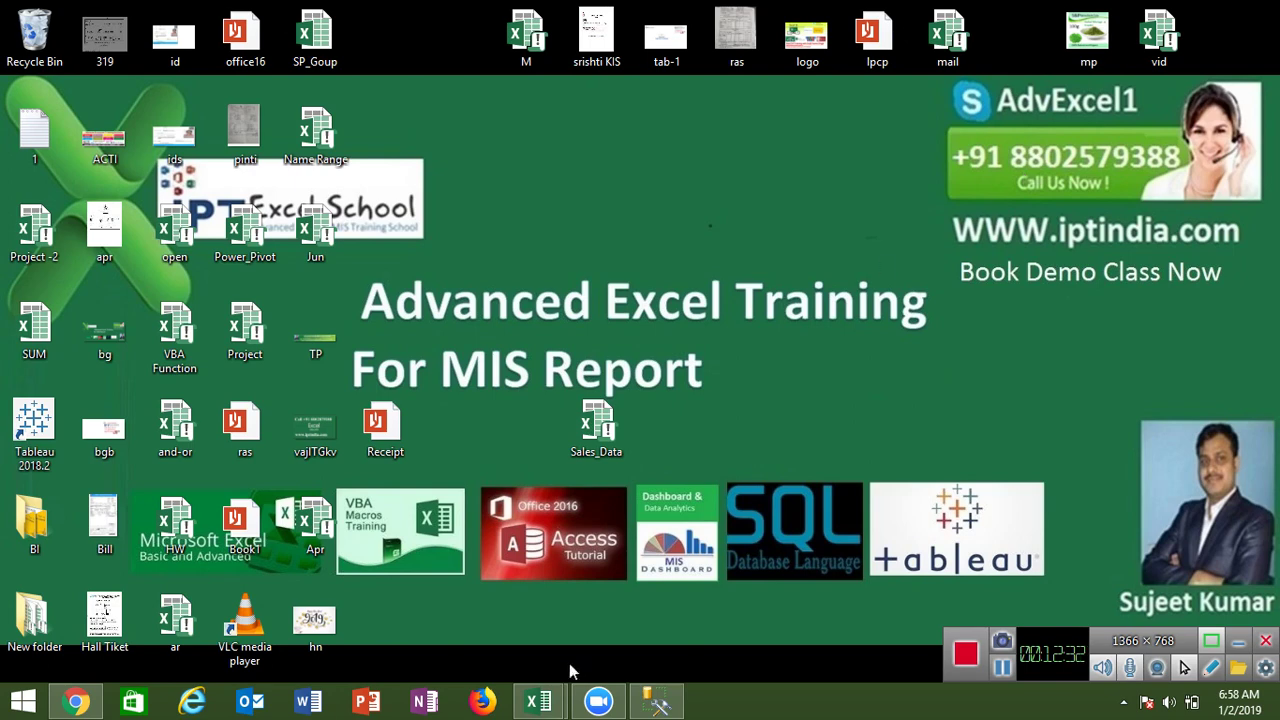
click(78, 702)
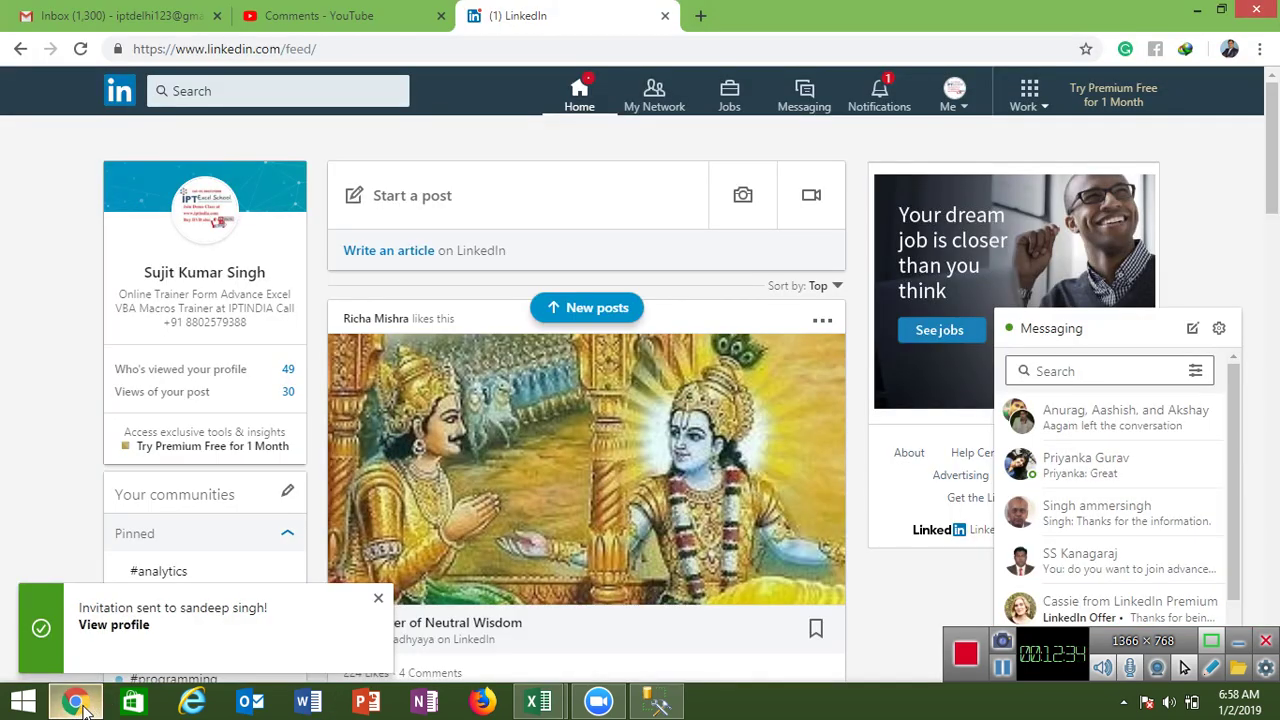
Search YouTube for 'iptindia' in a new tab, then minimise Chrome to the desktop.
click(343, 15)
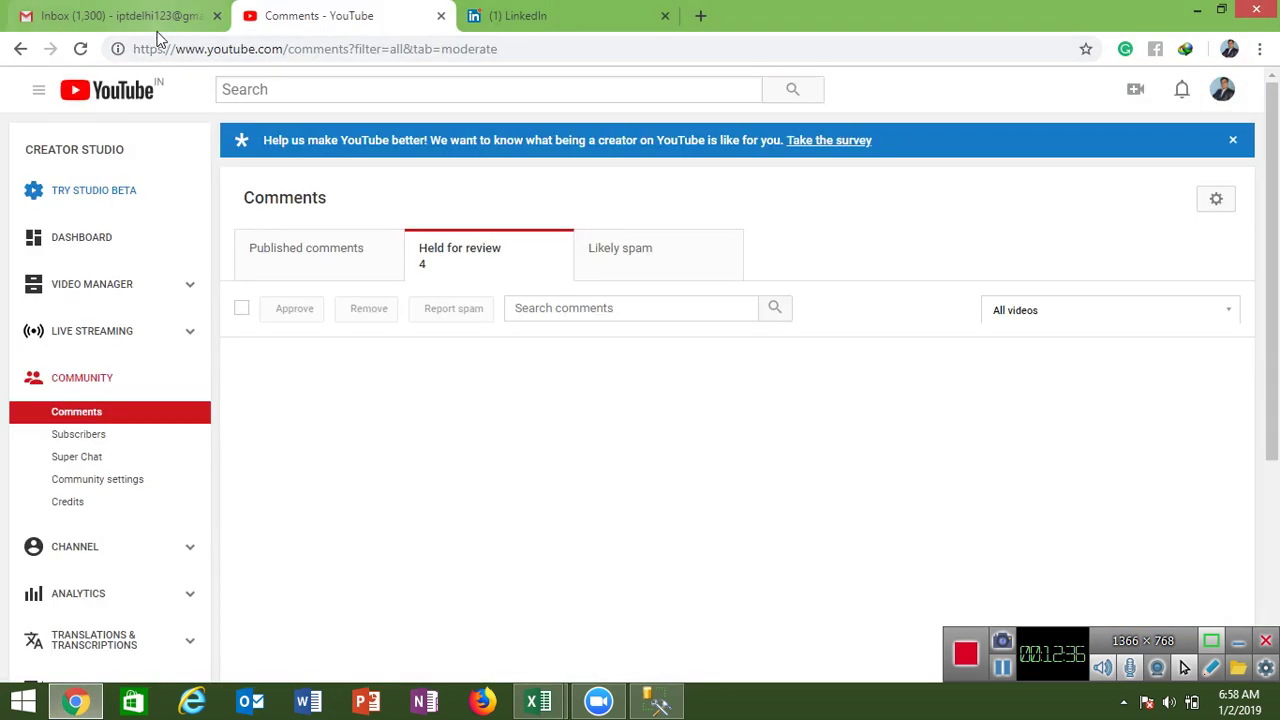
click(702, 15)
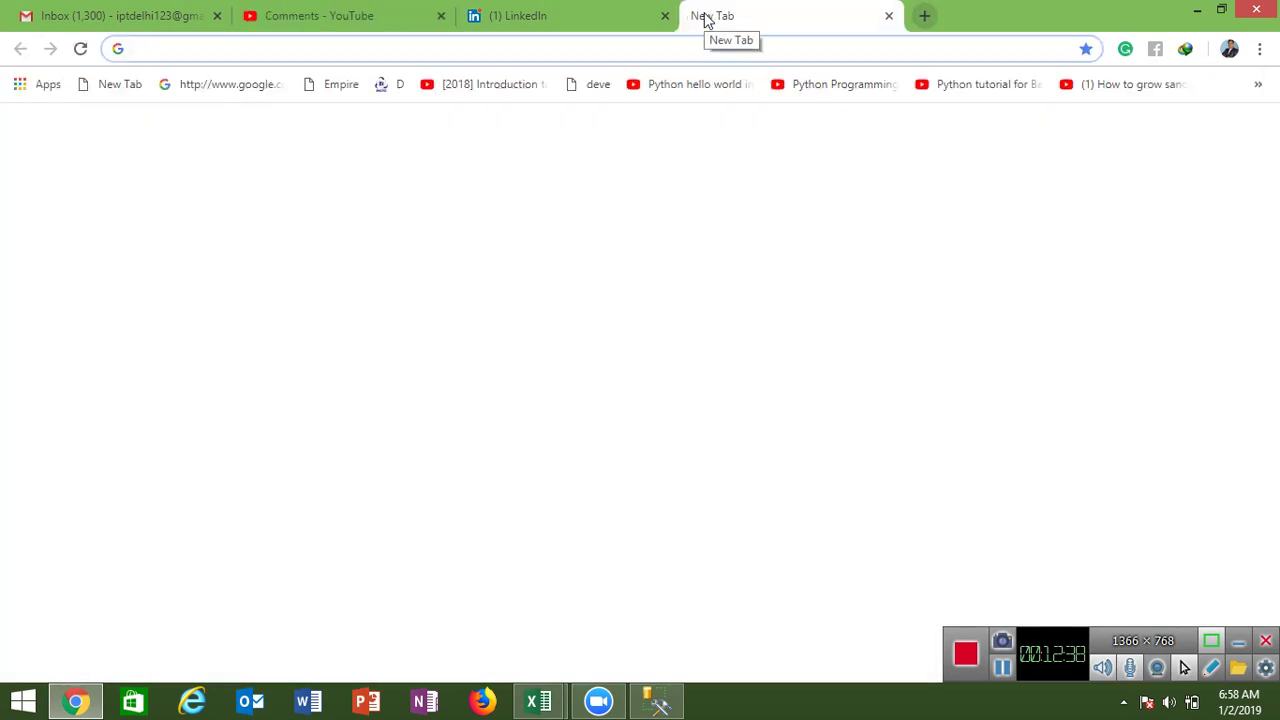
text(you)
key(Return)
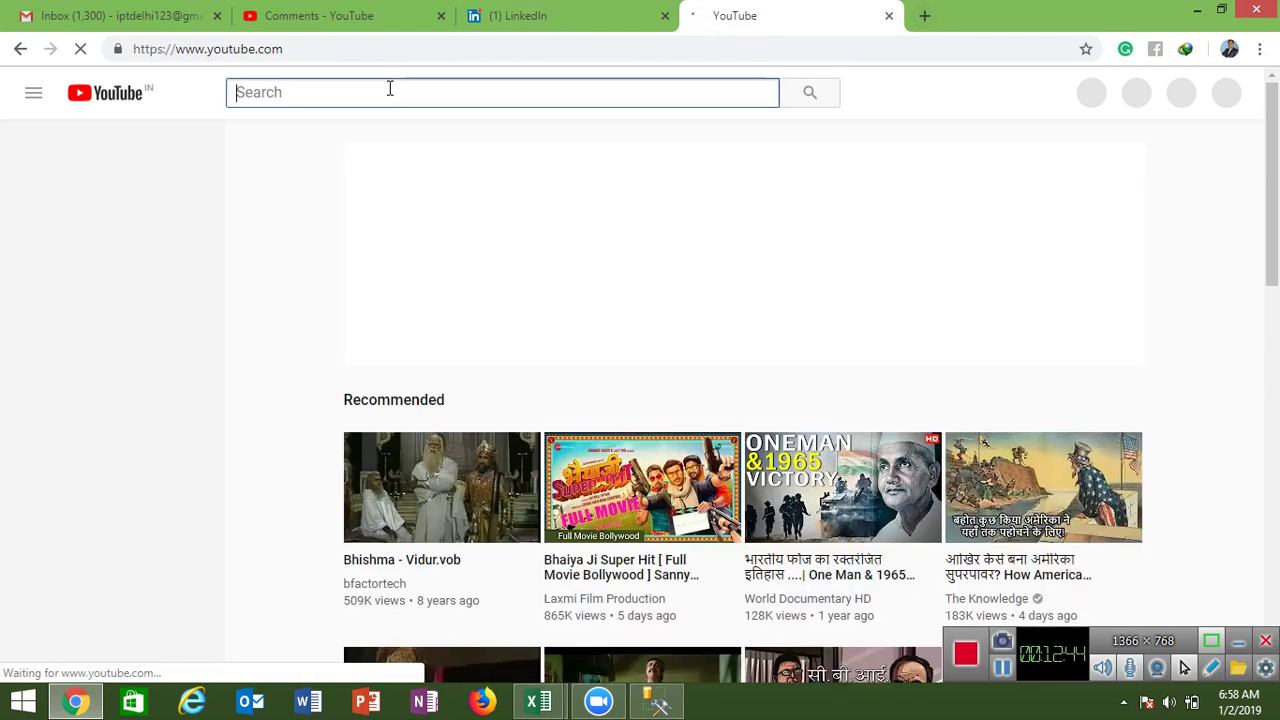
text(ipt)
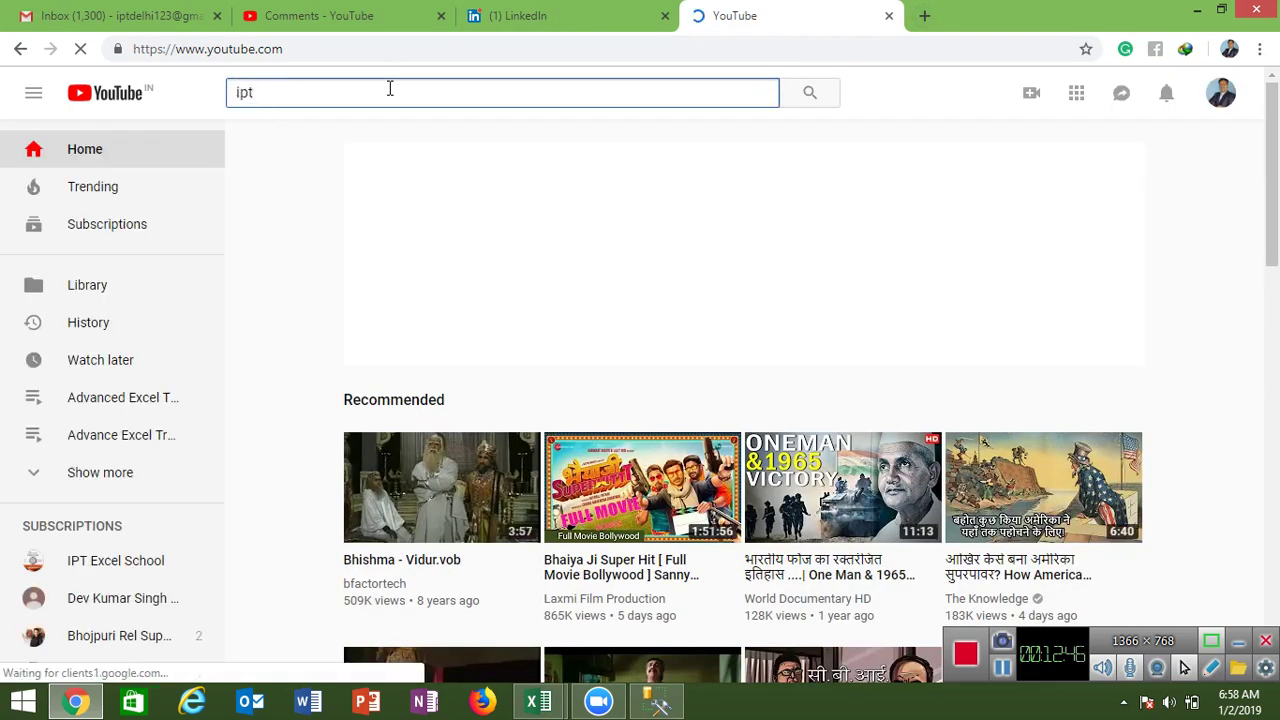
text(indi)
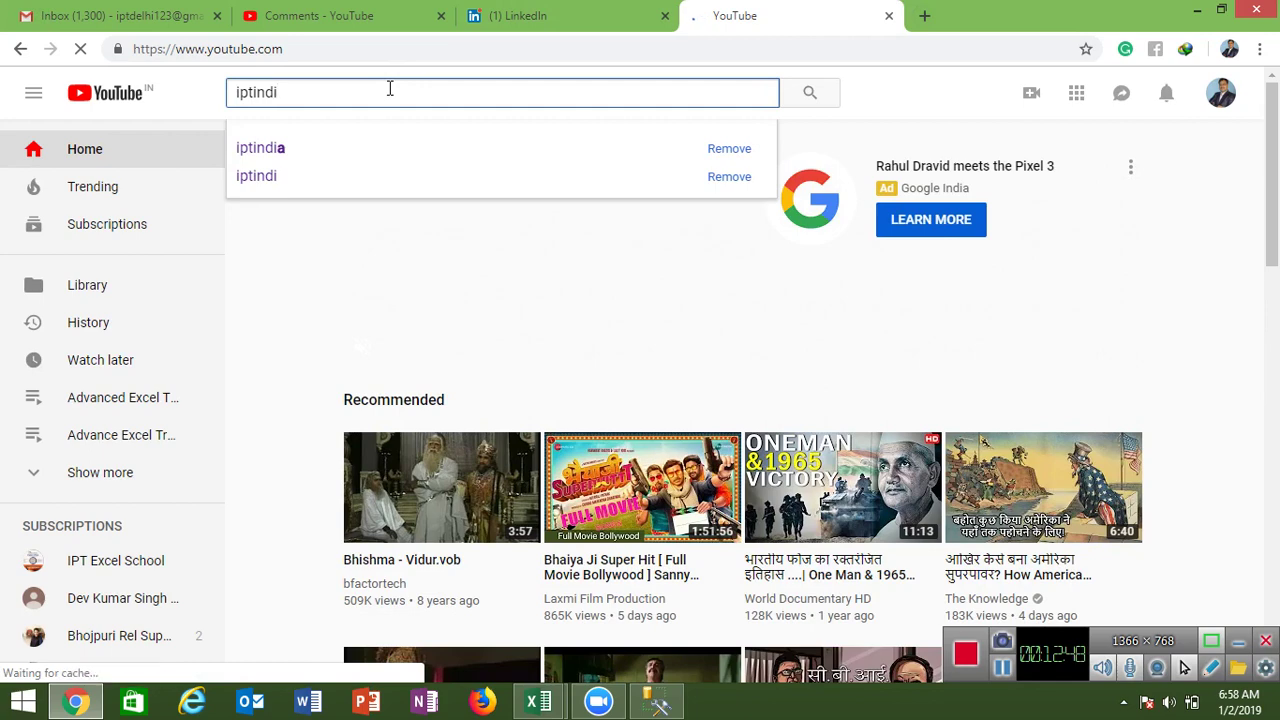
text(a)
key(Return)
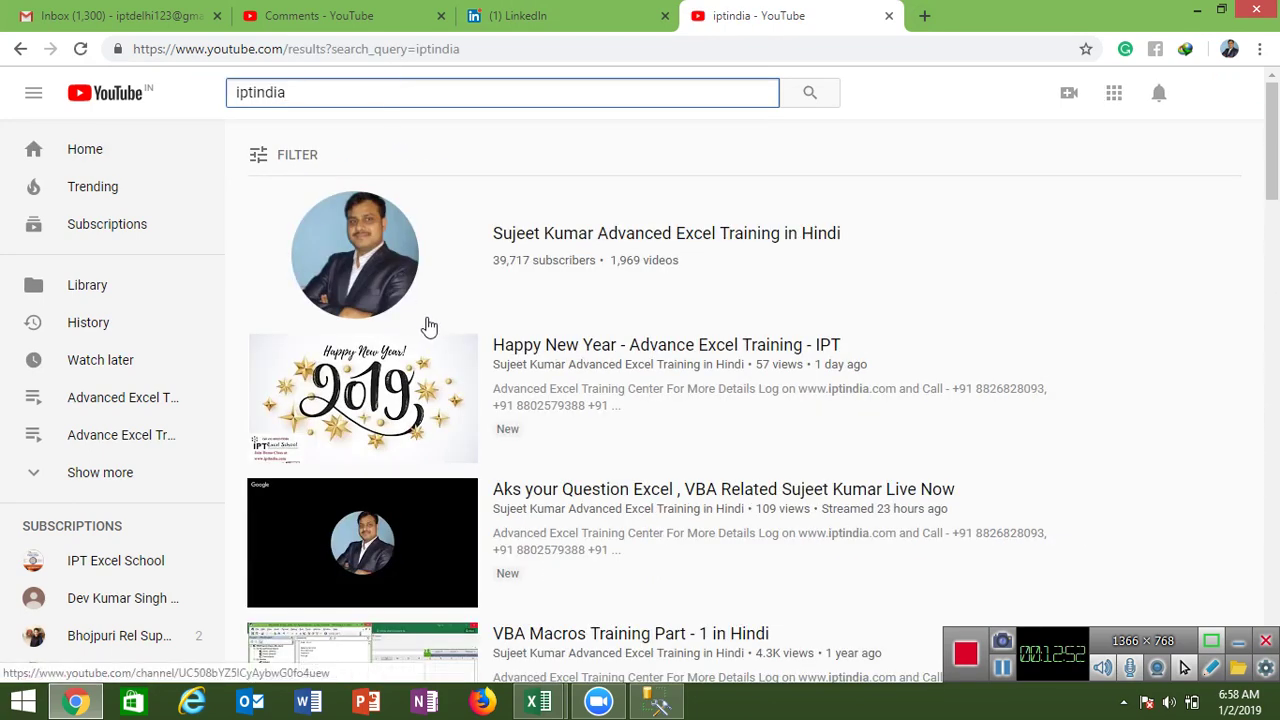
mouse_move(608, 313)
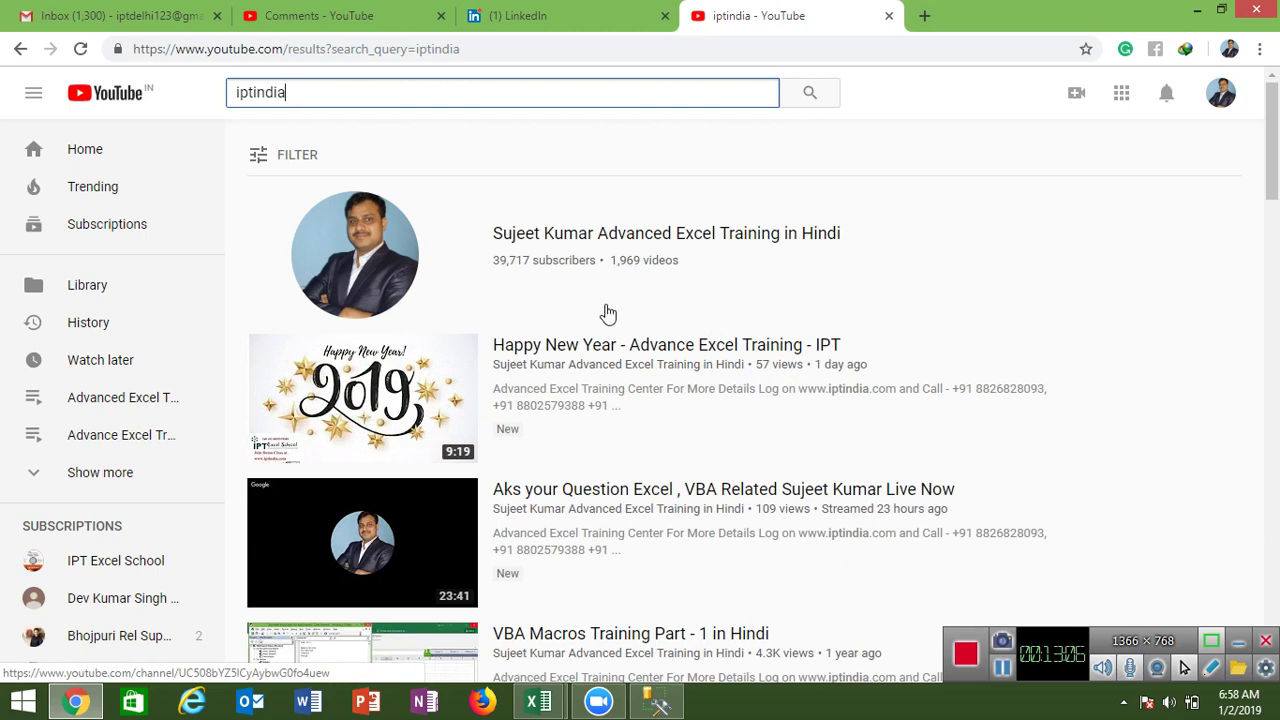
key(super+d)
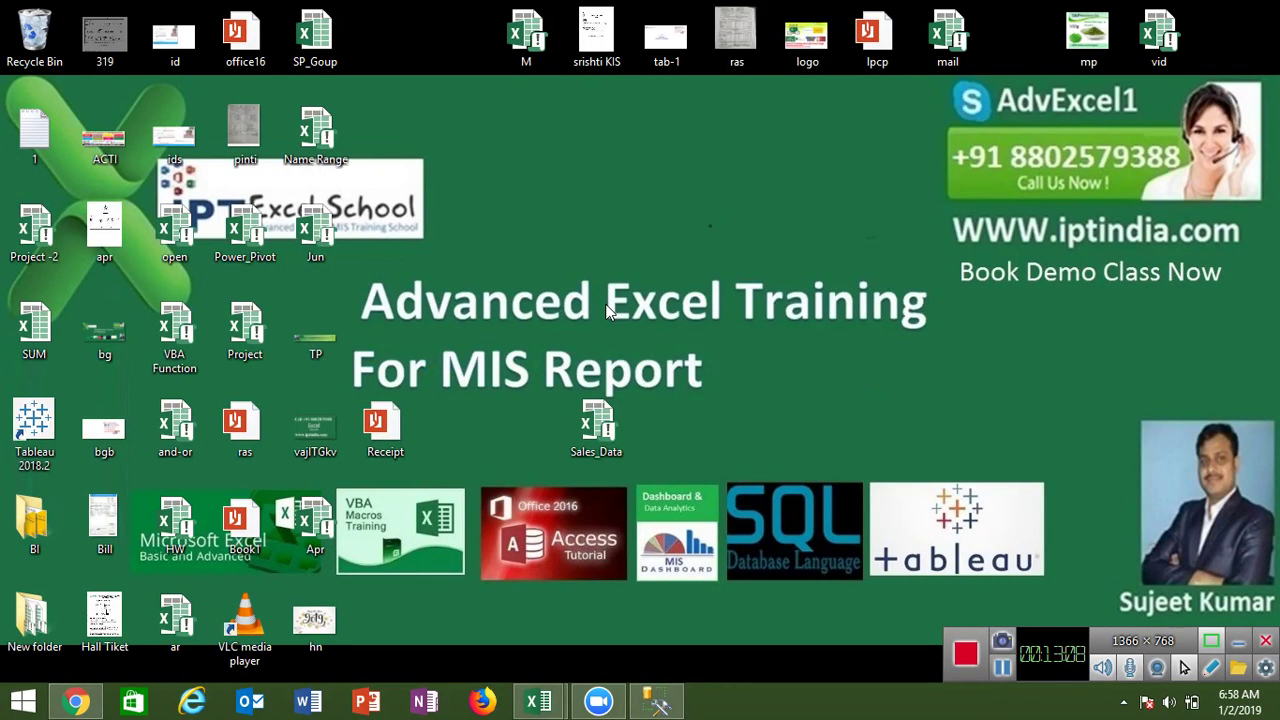